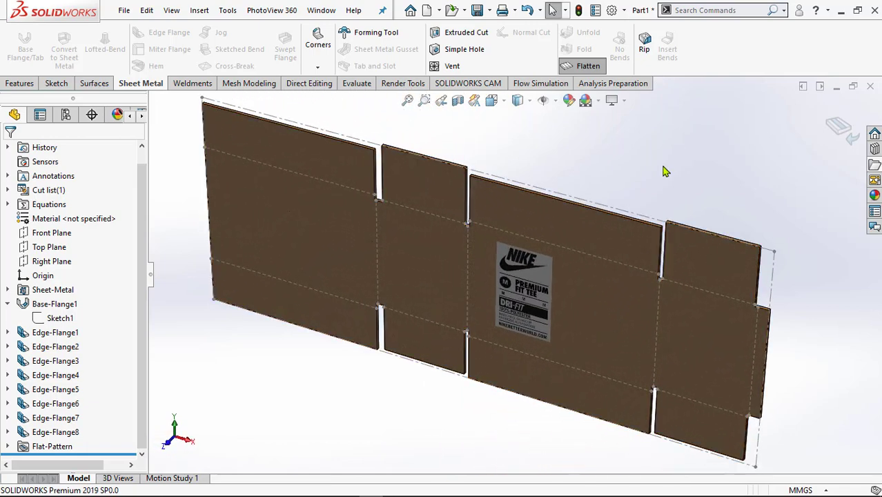
Step: Fold the flattened sheet metal carton back into its closed box form
scroll(528, 276, "up", 2)
scroll(524, 281, "down", 6)
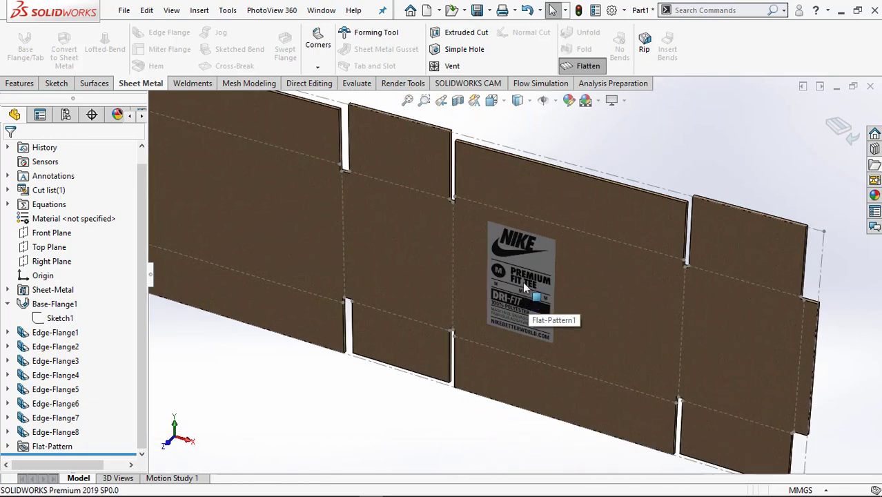
scroll(522, 387, "down", 5)
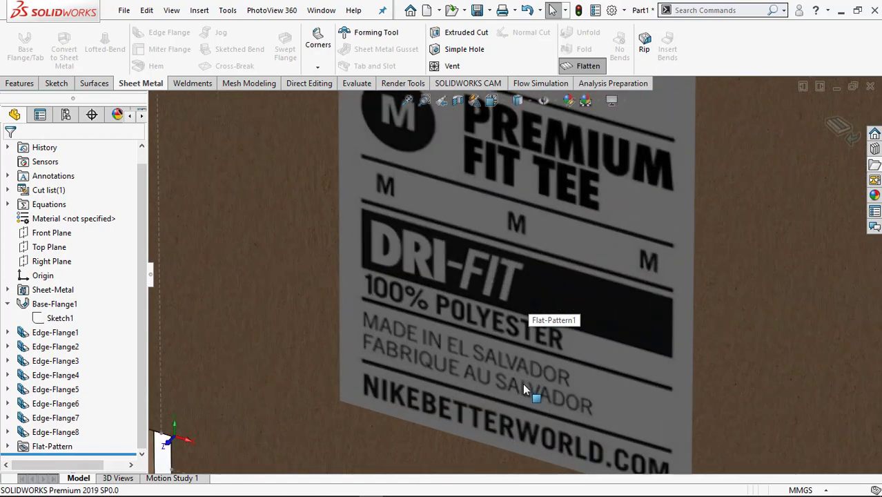
scroll(522, 384, "up", 6)
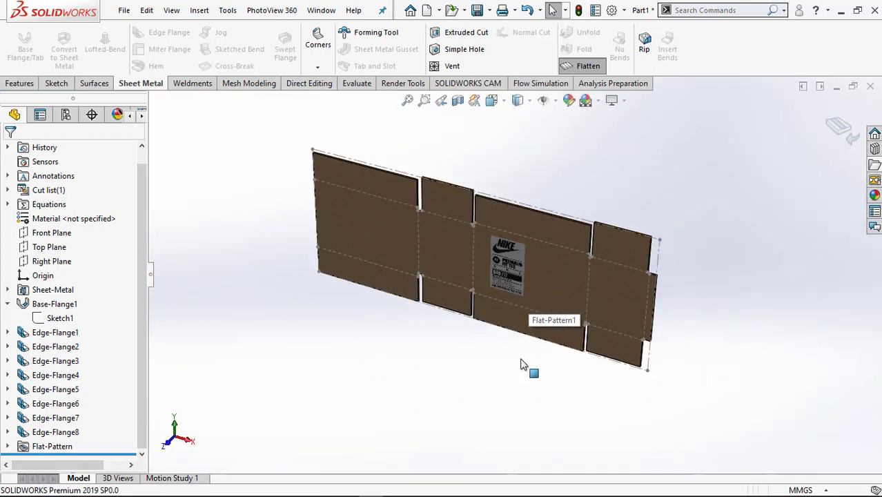
scroll(526, 266, "down", 1)
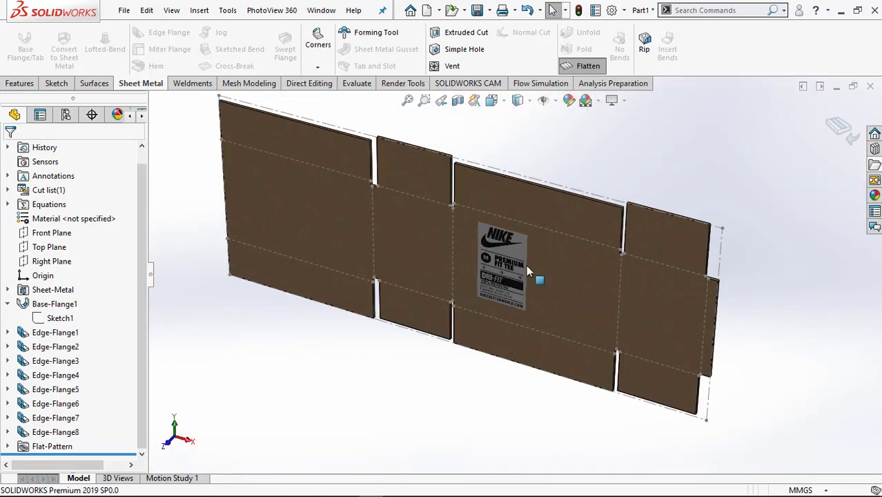
left_click(577, 65)
Step: Examine the folded box up close and as a whole, including its printed label and front face
scroll(326, 166, "down", 3)
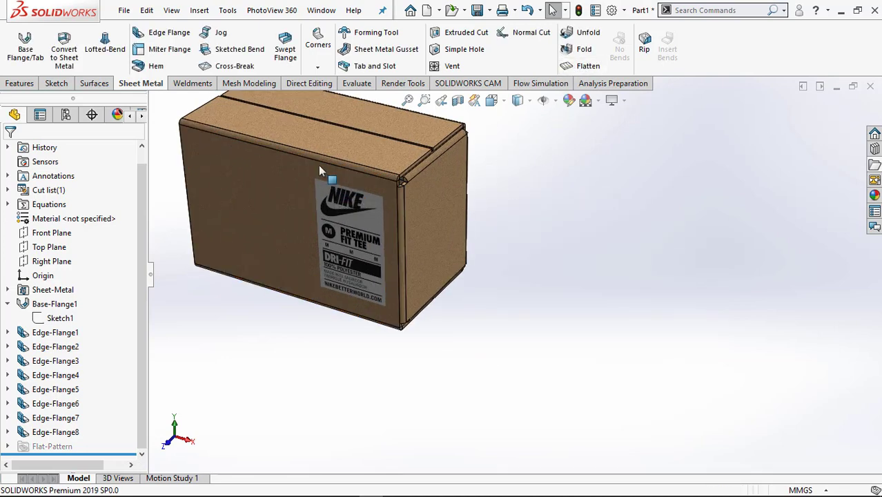
scroll(309, 154, "up", 2)
scroll(367, 212, "down", 5)
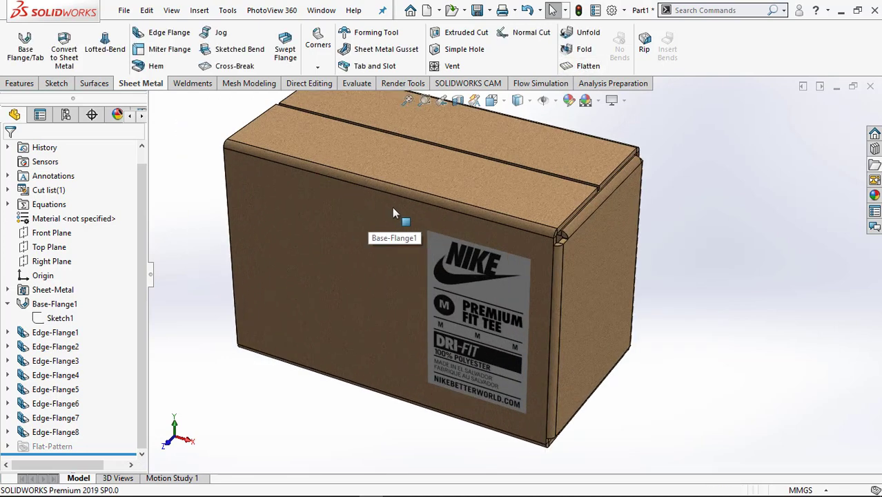
scroll(504, 351, "down", 6)
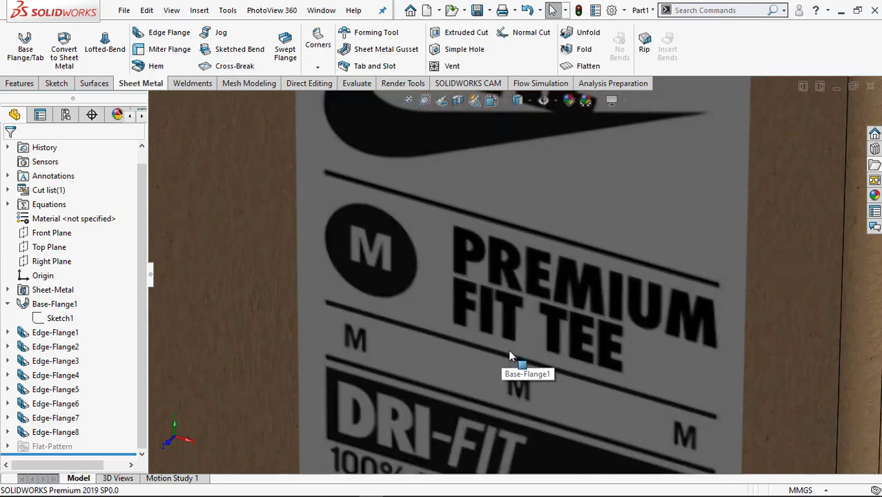
scroll(508, 325, "up", 8)
scroll(509, 354, "down", 2)
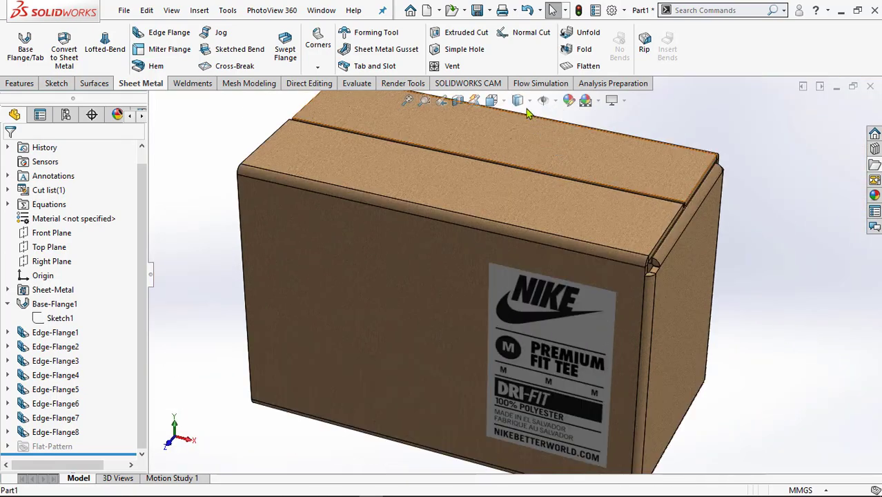
left_click(530, 101)
left_click(518, 131)
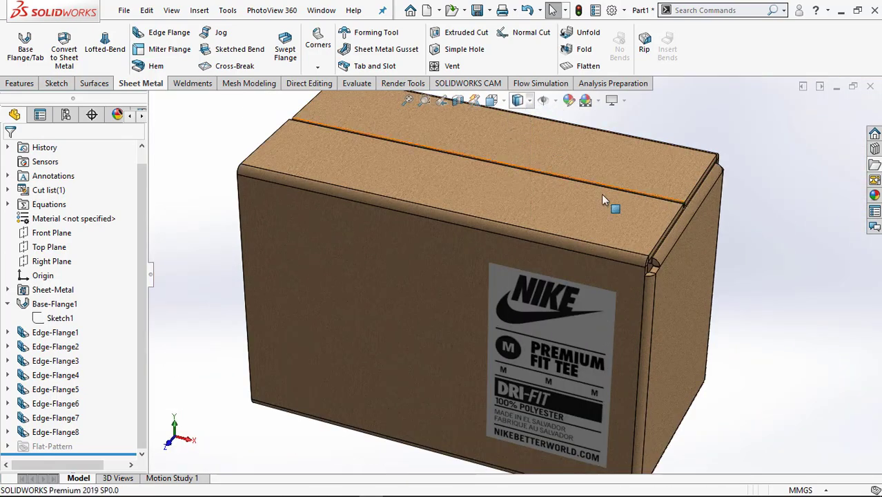
key("f")
middle_click_drag(739, 396, 403, 341)
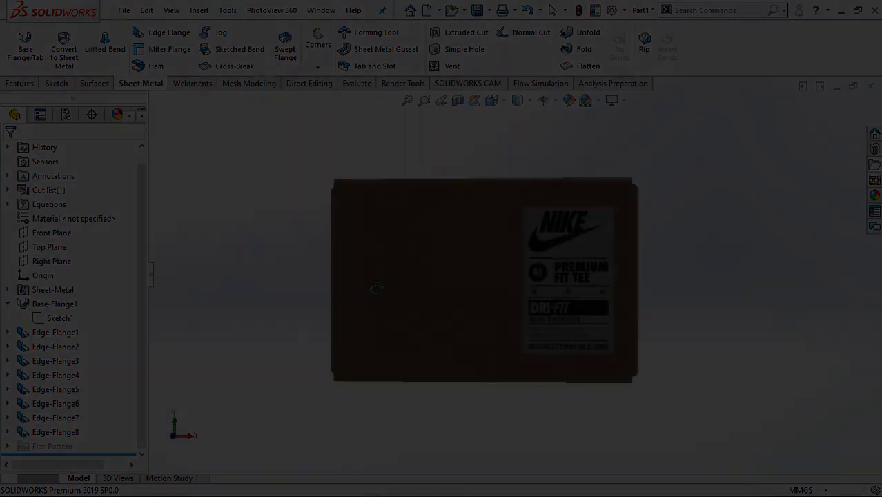
middle_click_drag(402, 341, 354, 375)
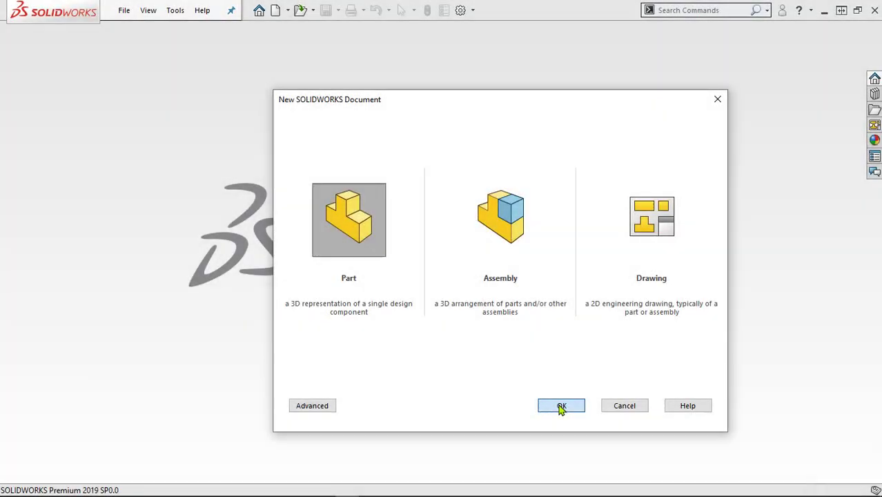
Step: Create a new part document and start a sketch on the Front Plane
left_click(561, 408)
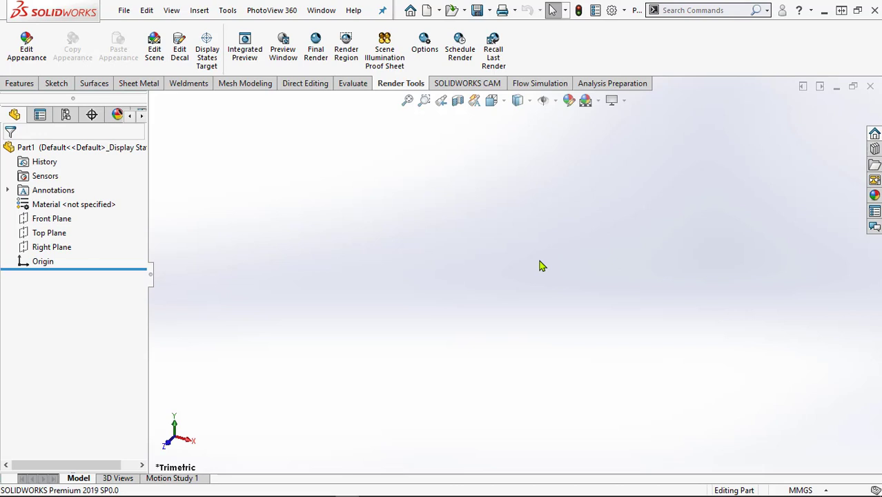
left_click(38, 219)
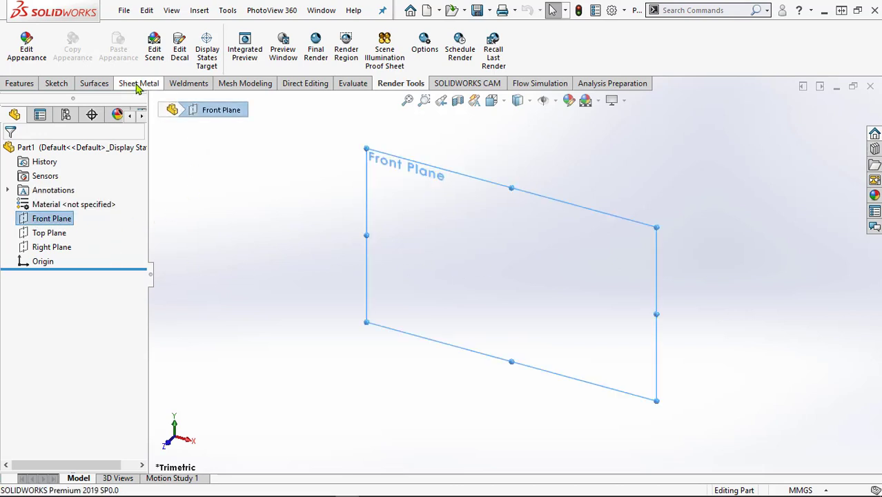
left_click(28, 218)
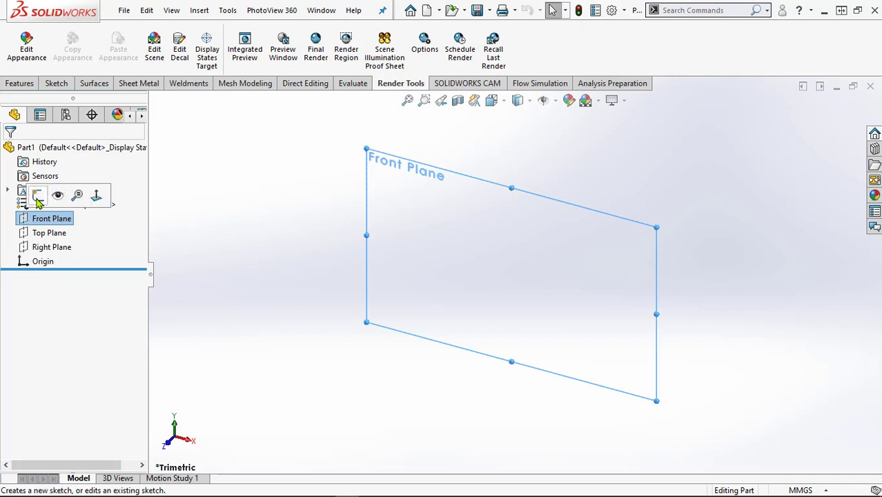
left_click(38, 198)
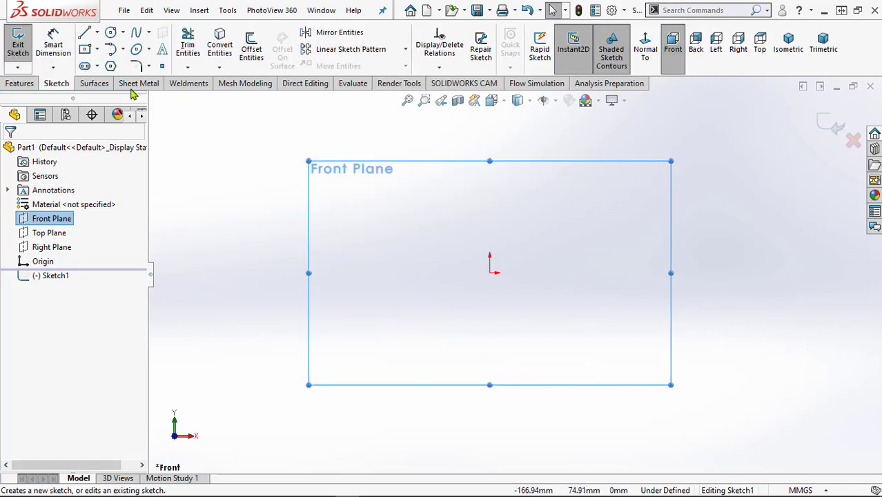
Step: Sketch a center rectangle about 129 mm wide and 38 mm high, centered on the origin
left_click(97, 50)
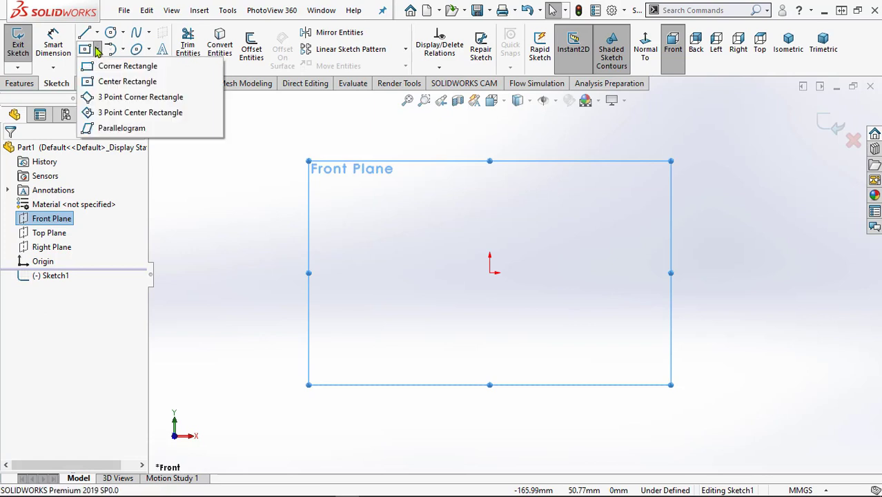
left_click(101, 82)
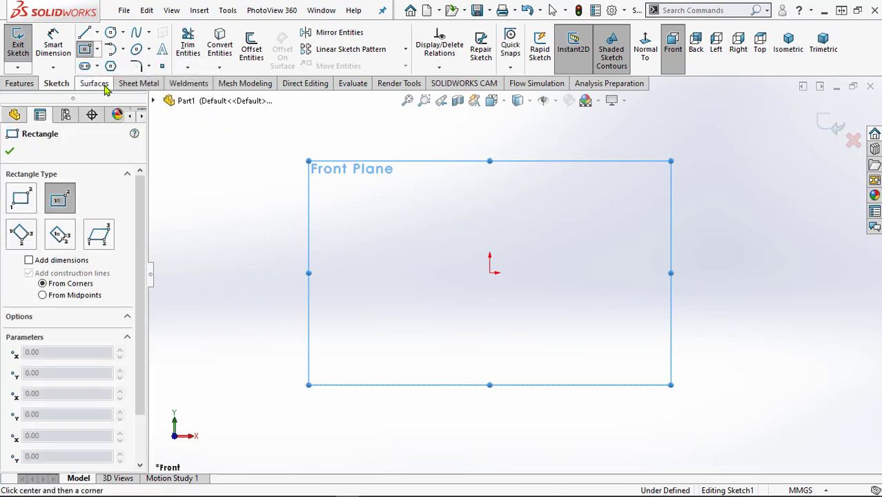
left_click(491, 273)
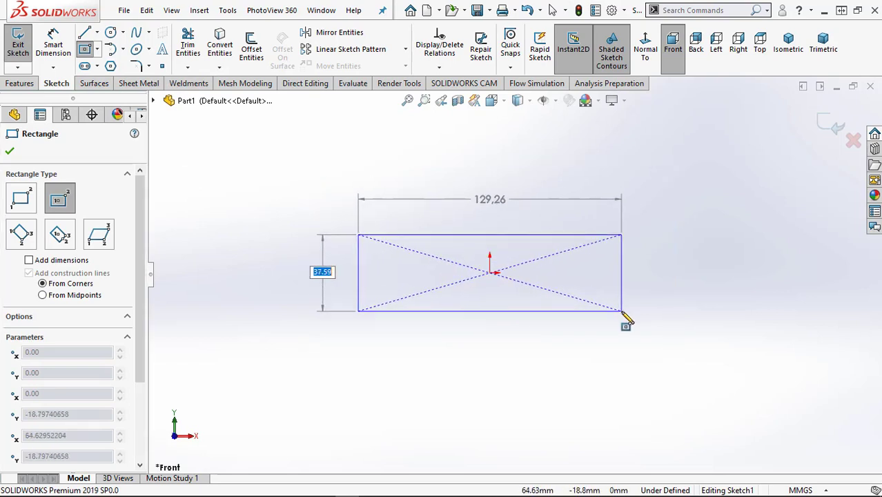
left_click(622, 311)
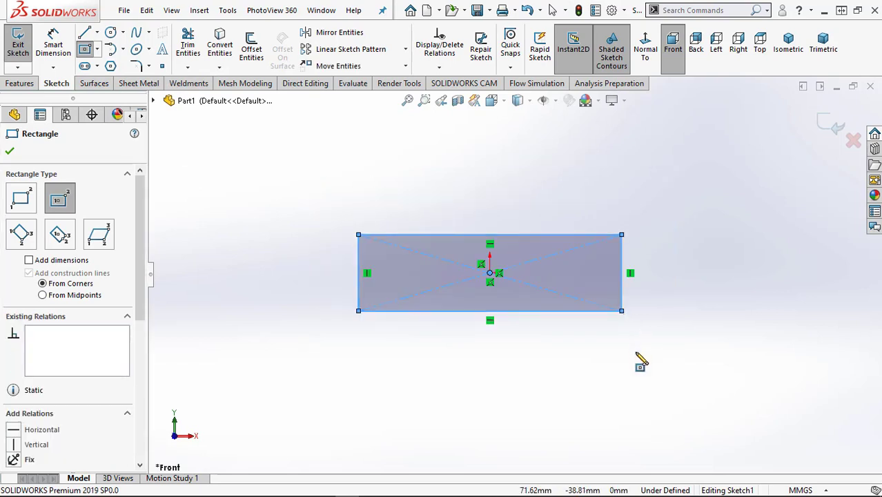
Step: Dimension the rectangle with a width of 200 mm and a height of 150 mm
left_click(55, 43)
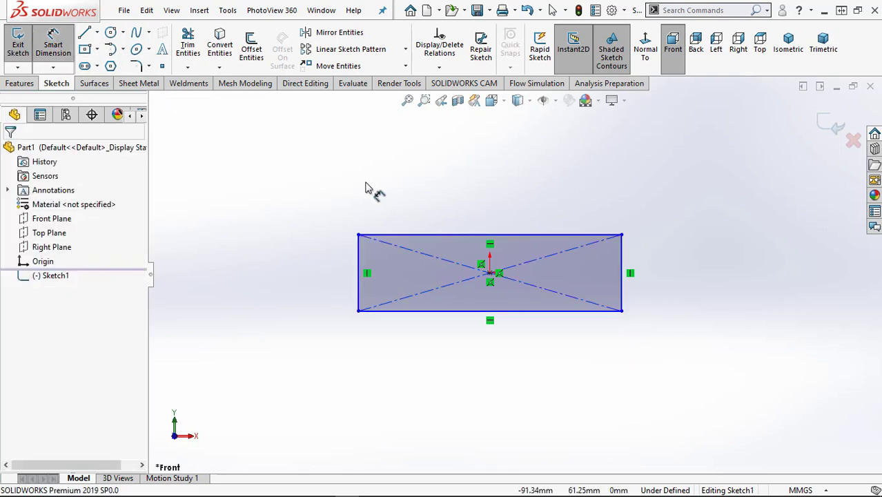
left_click(477, 235)
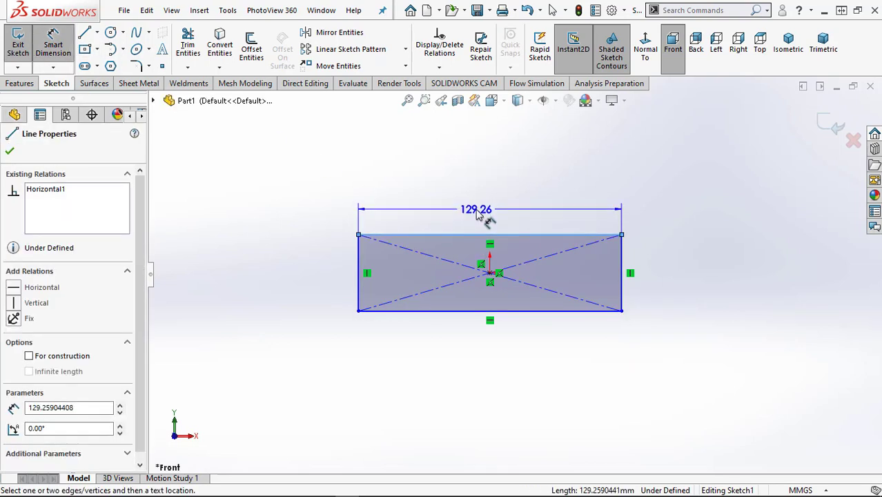
left_click(476, 215)
type("200")
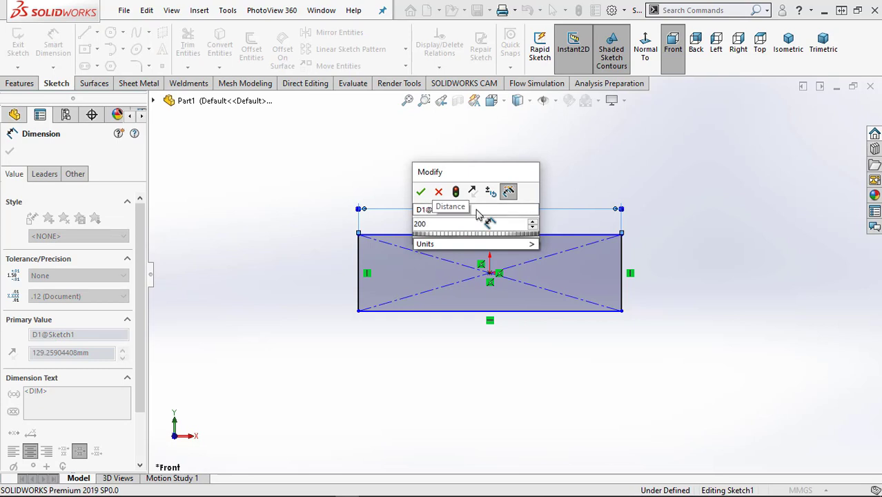
key("Return")
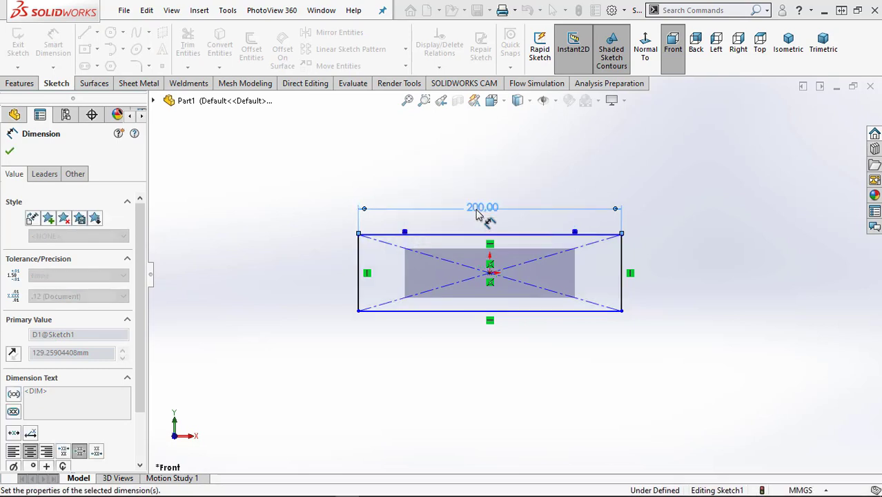
left_click(360, 286)
left_click(337, 276)
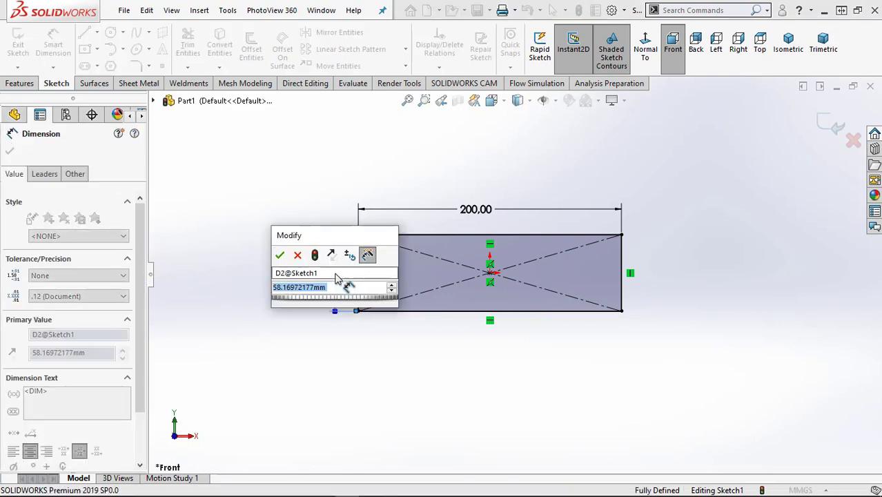
type("150")
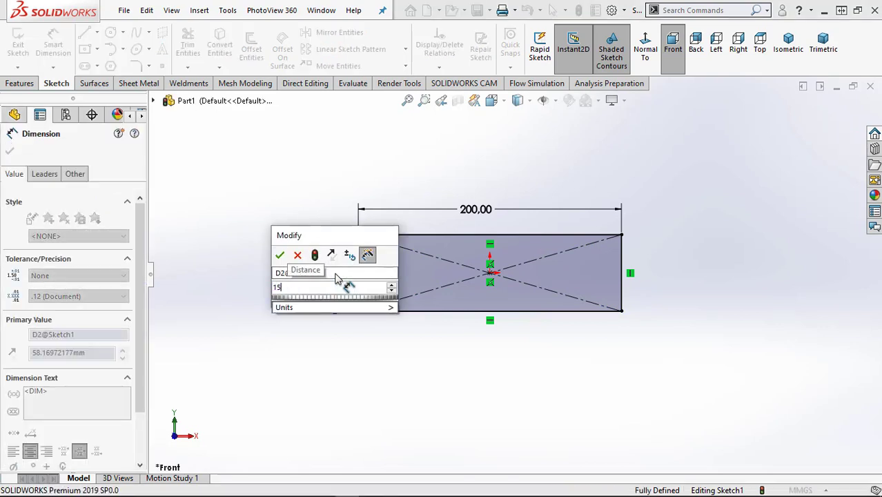
key("Return")
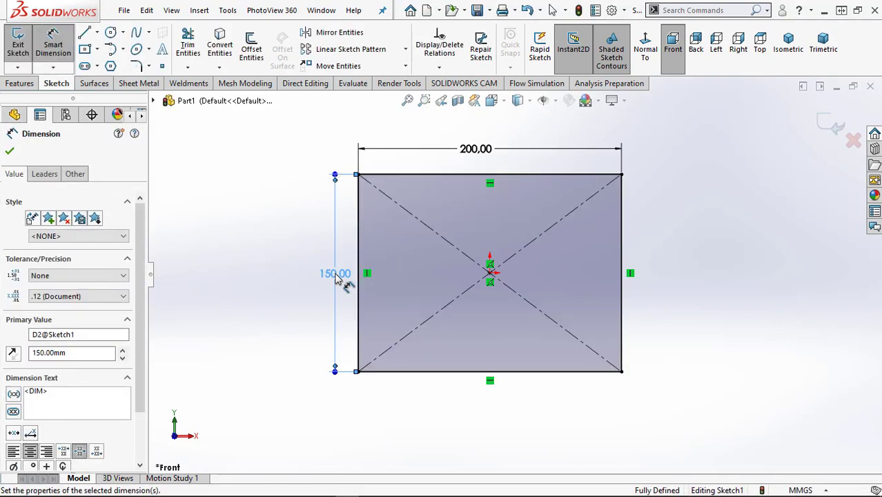
Step: Set the rectangle's height dimension to 120 mm and finish dimensioning
double_click(336, 275)
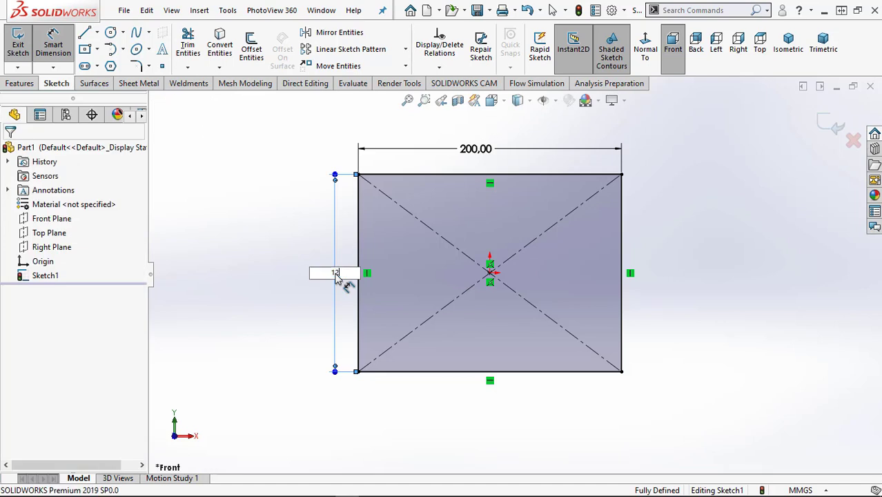
type("120")
key("Return")
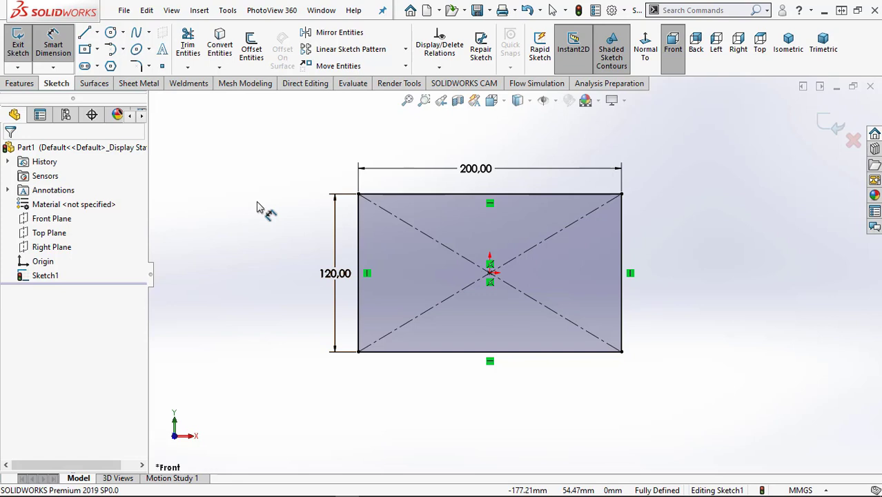
key("Escape")
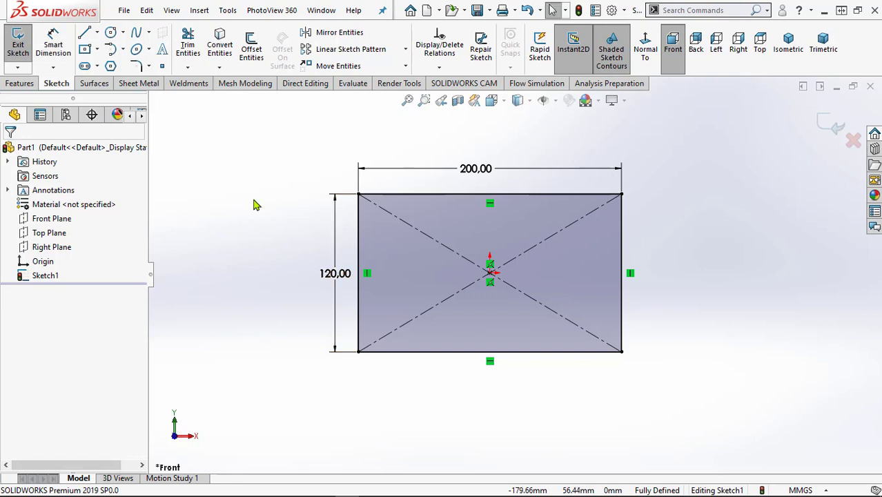
Step: Create a sheet metal Base Flange from the rectangle sketch with a thickness of 3 mm
left_click(139, 83)
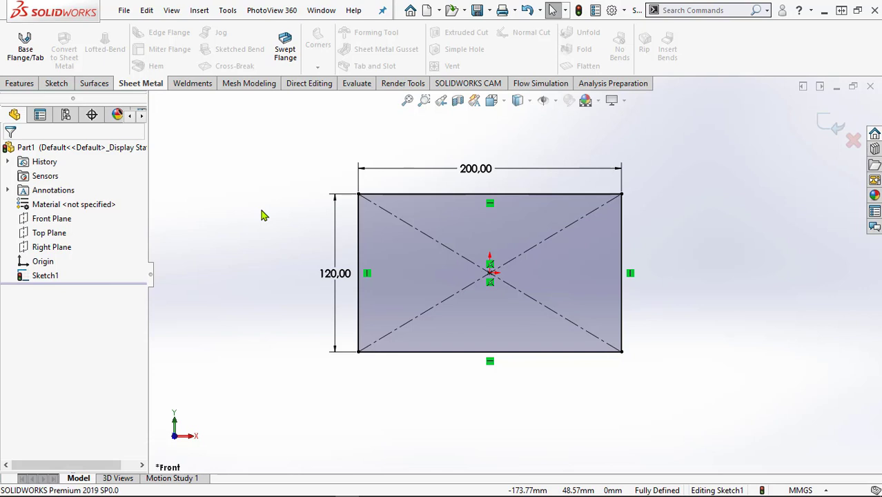
left_click(28, 53)
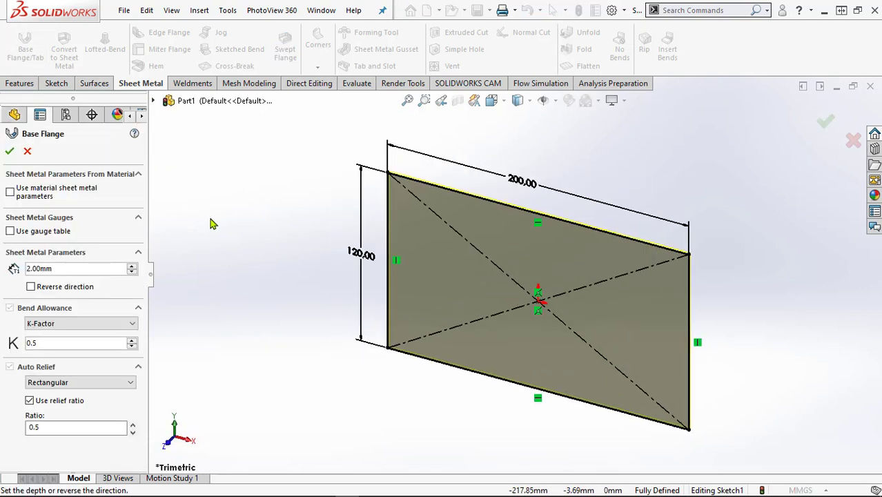
double_click(46, 269)
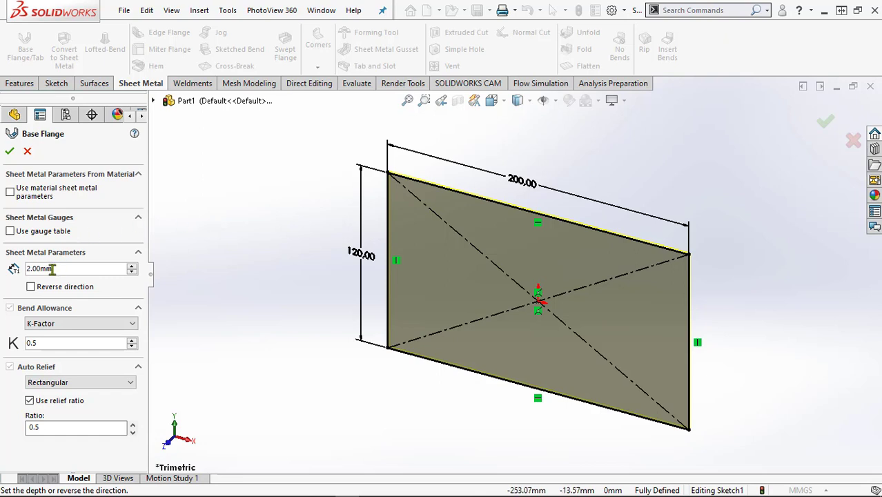
double_click(53, 268)
type("3")
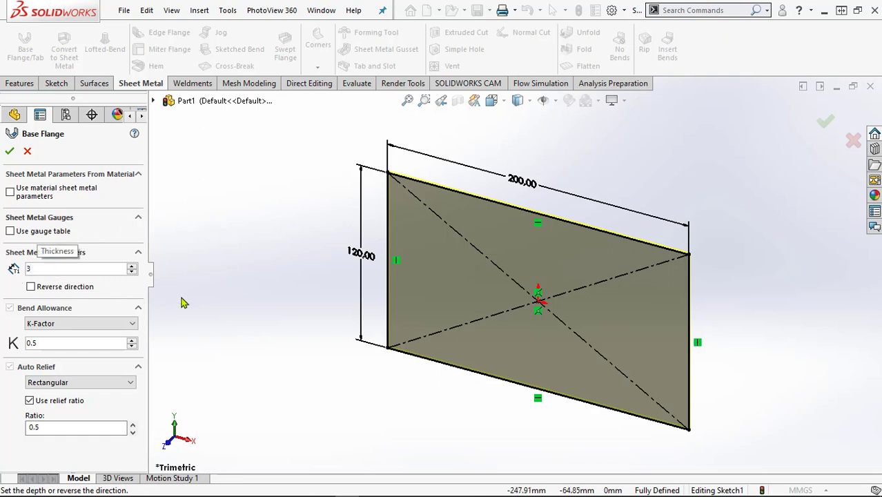
key("Return")
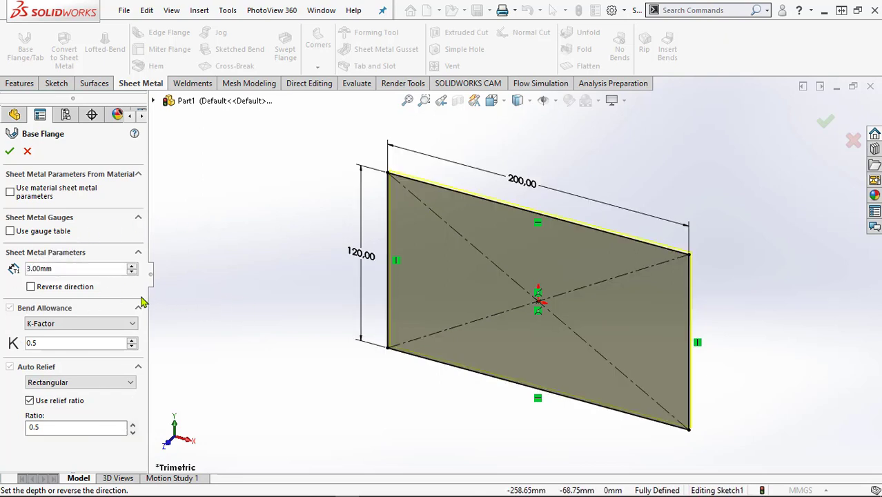
left_click(9, 151)
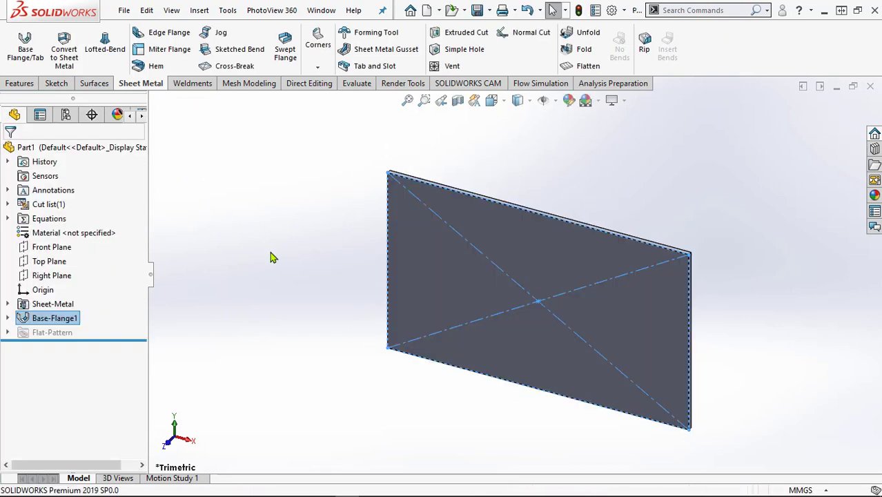
Step: Create a 90-degree Edge Flange with a length of 100 mm on one vertical short edge of the base flange
scroll(771, 380, "down", 1)
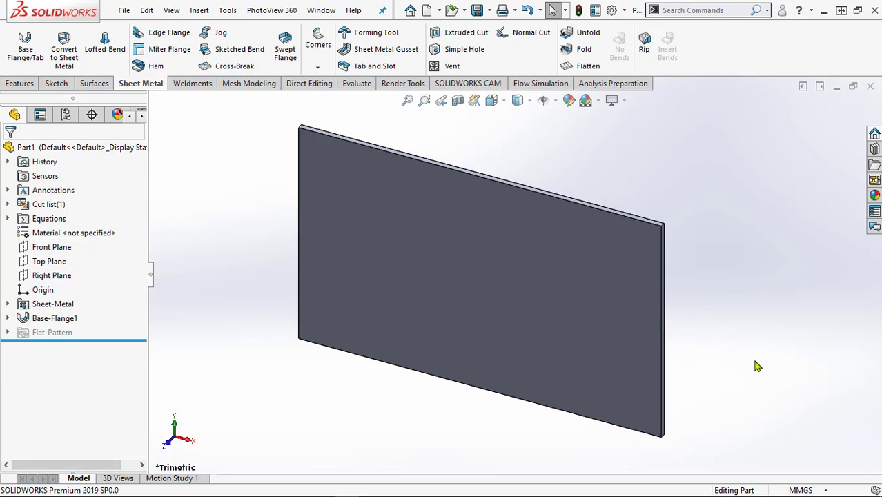
left_click(170, 33)
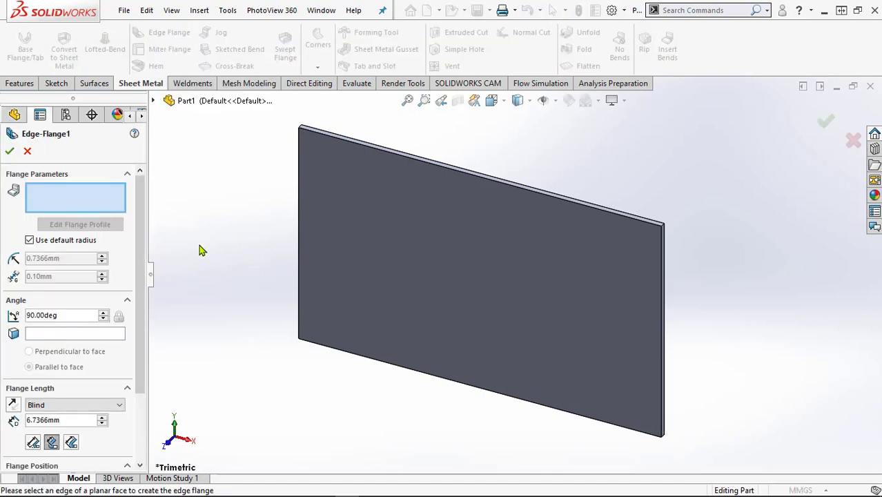
left_click(666, 379)
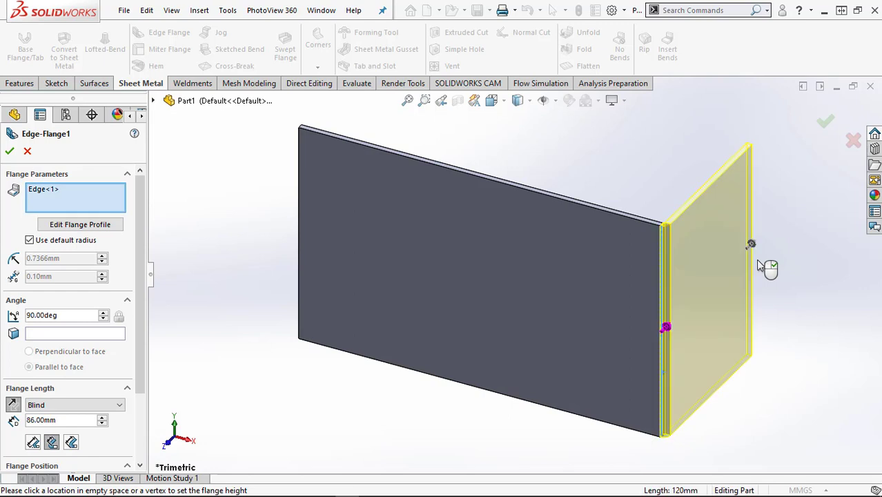
scroll(694, 249, "down", 4)
scroll(669, 239, "down", 2)
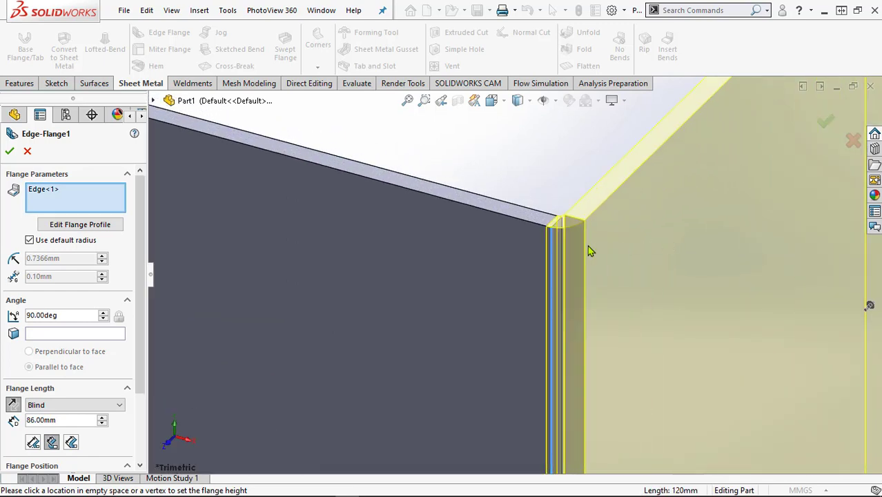
scroll(580, 242, "down", 3)
scroll(569, 249, "up", 5)
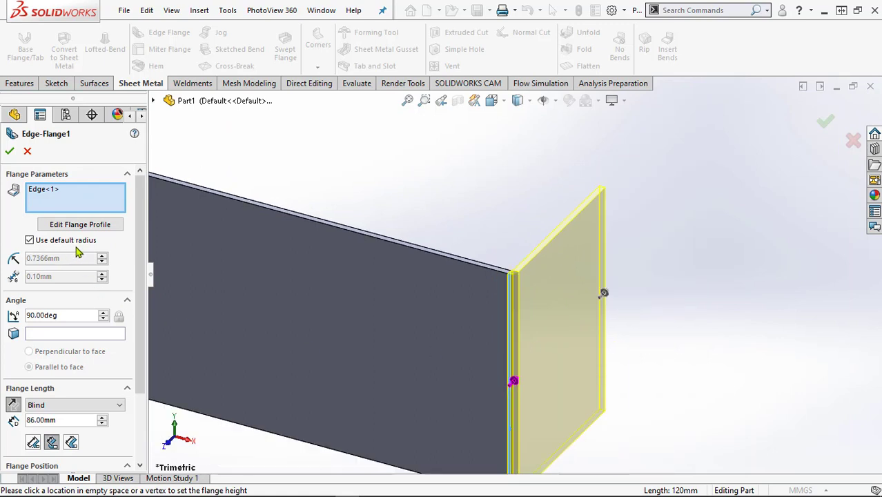
left_click_drag(139, 248, 136, 317)
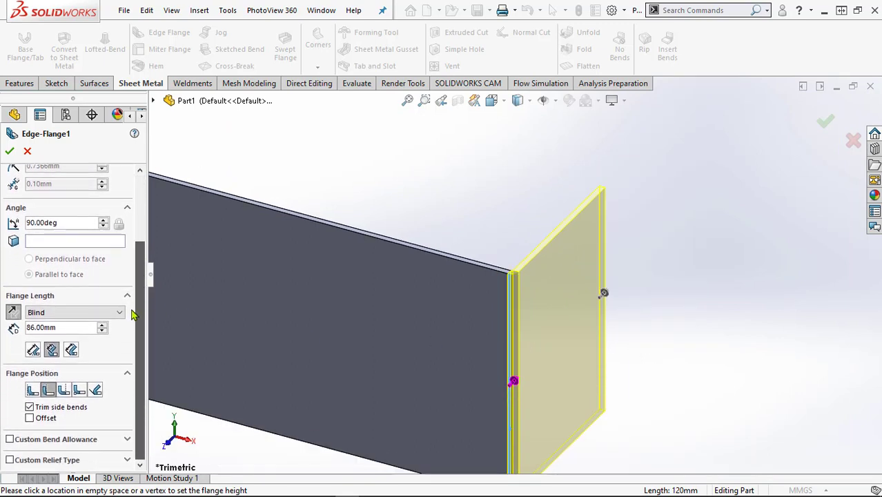
scroll(133, 314, "up", 2)
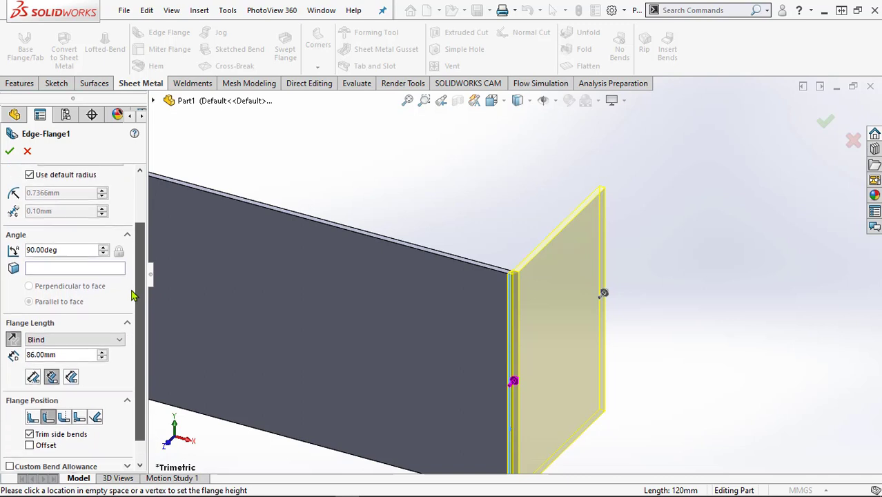
double_click(65, 364)
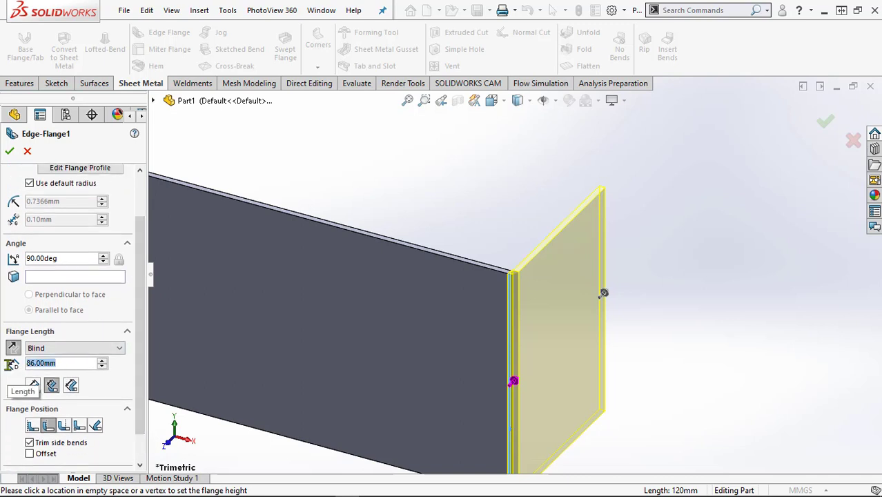
type("1")
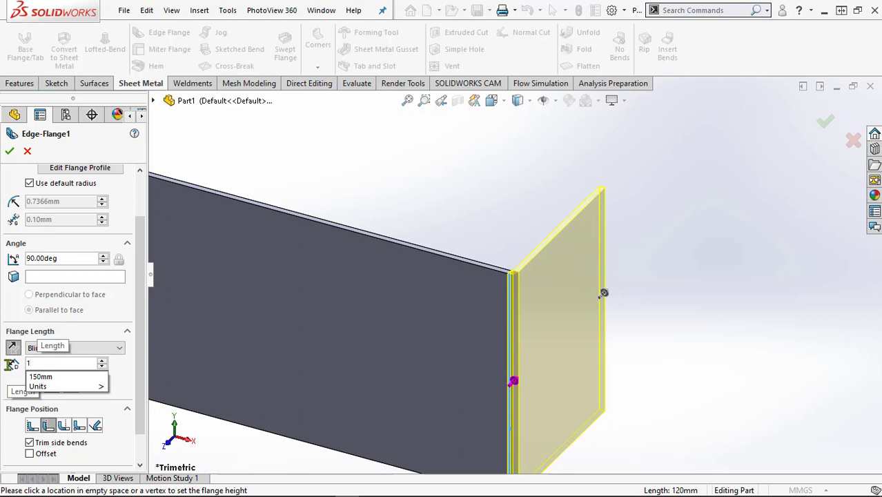
type("00")
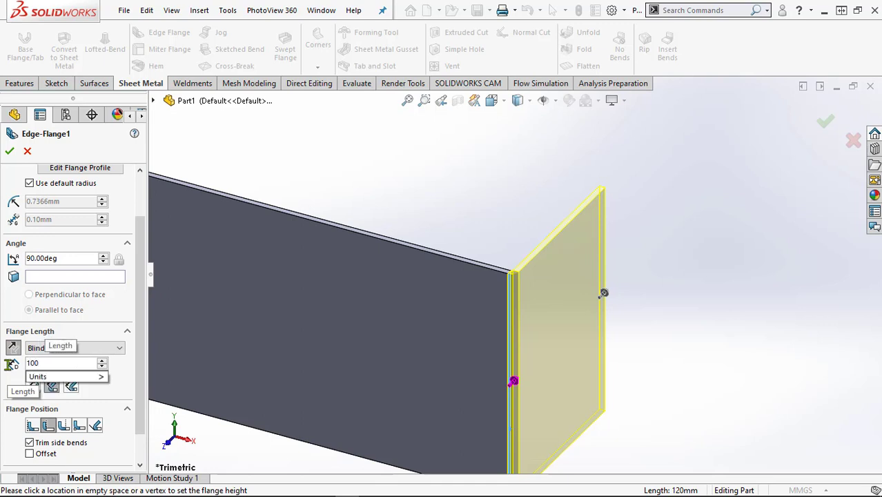
key("Return")
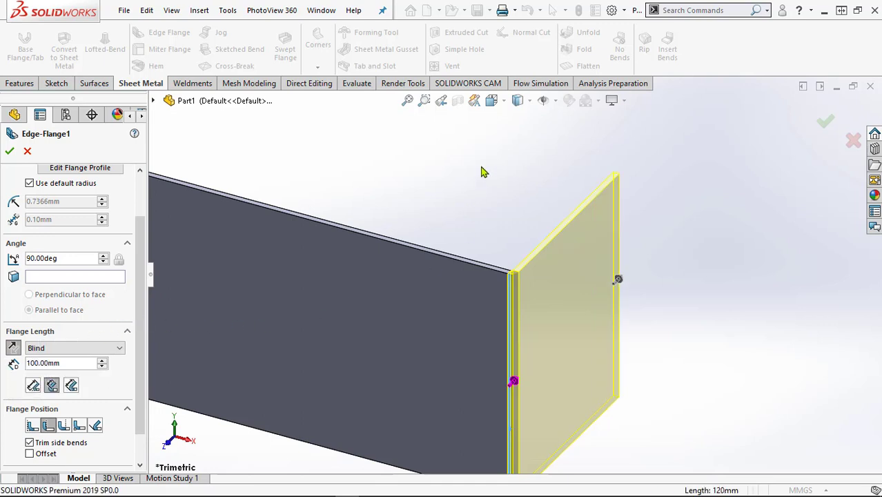
left_click(10, 150)
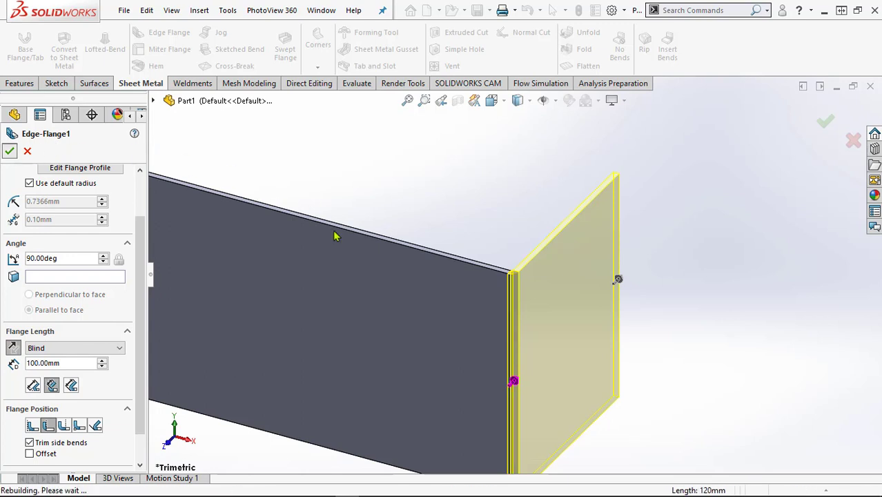
Step: Add a 200 mm Edge Flange at 90 degrees on the free vertical edge of the 100 mm flange, facing the base flange
scroll(454, 344, "up", 5)
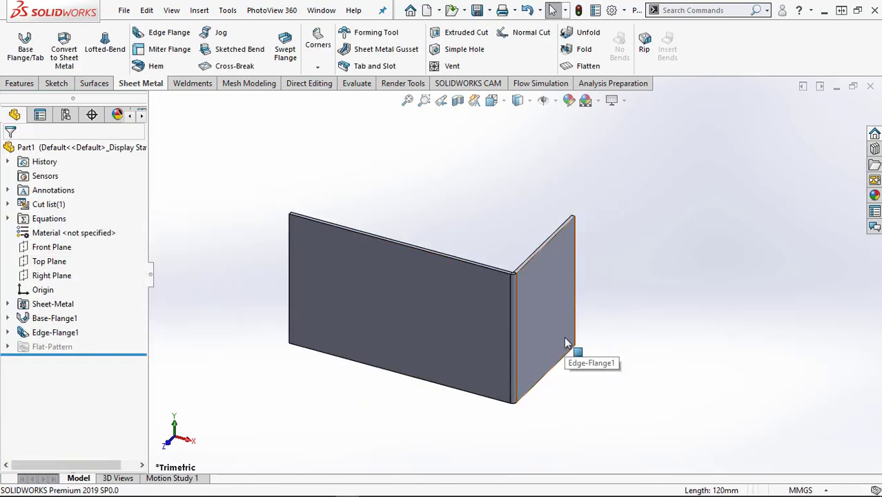
middle_click_drag(569, 357, 425, 327)
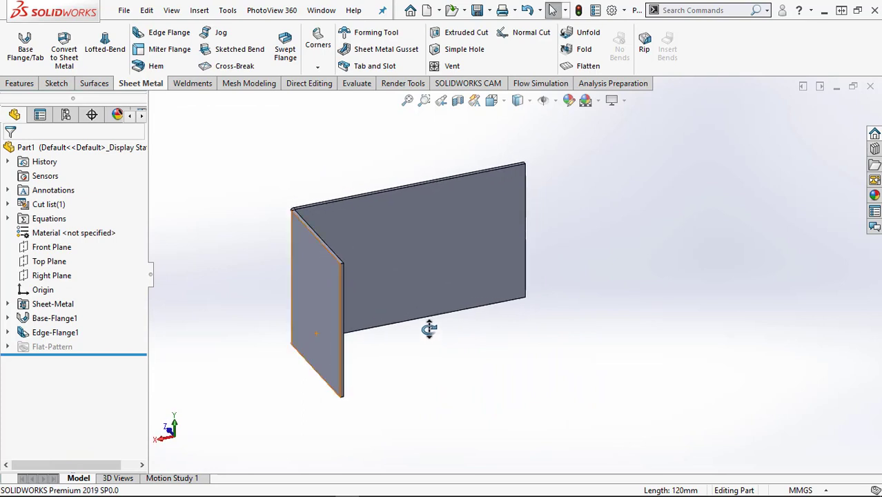
scroll(399, 362, "down", 1)
scroll(399, 362, "up", 1)
scroll(399, 362, "down", 1)
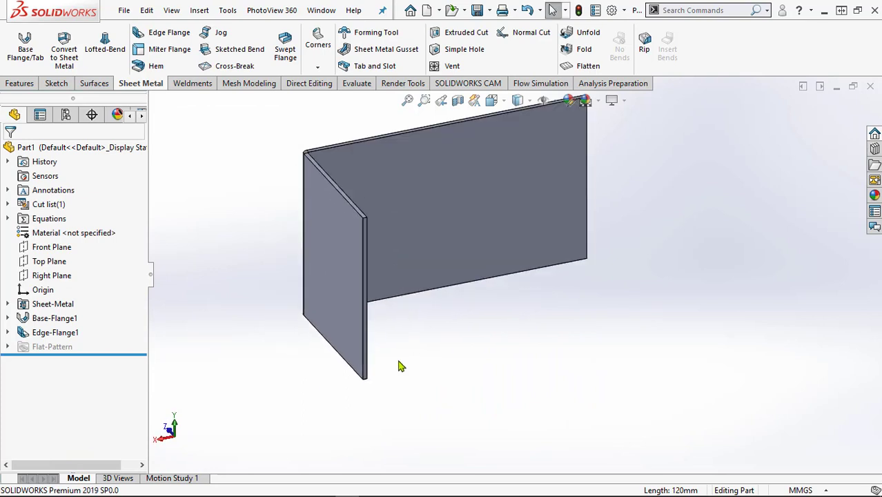
left_click(164, 33)
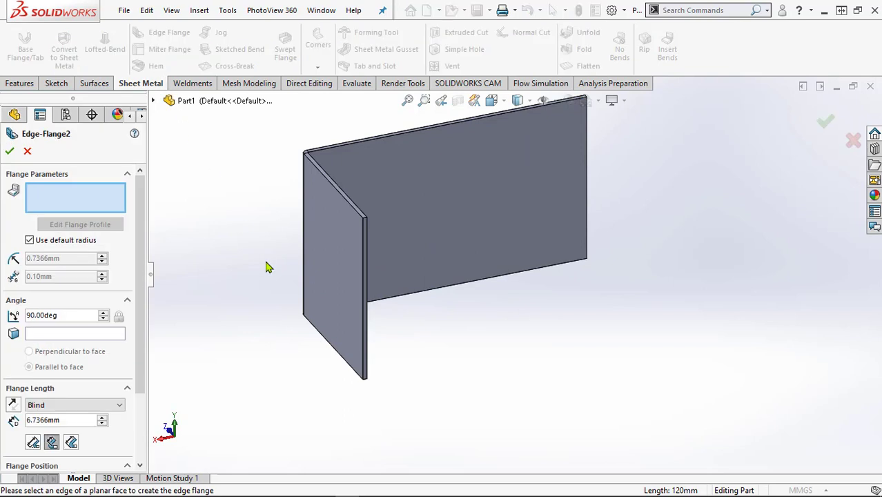
left_click(363, 314)
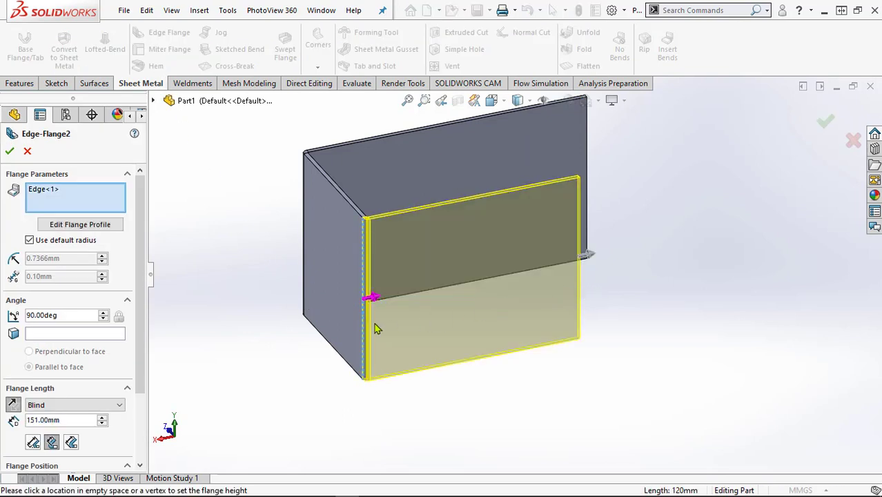
left_click_drag(138, 283, 139, 350)
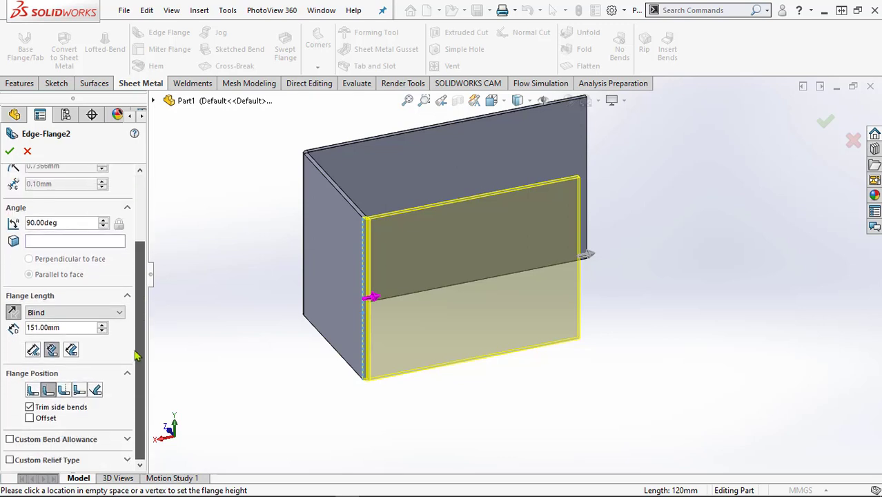
double_click(58, 327)
type("2")
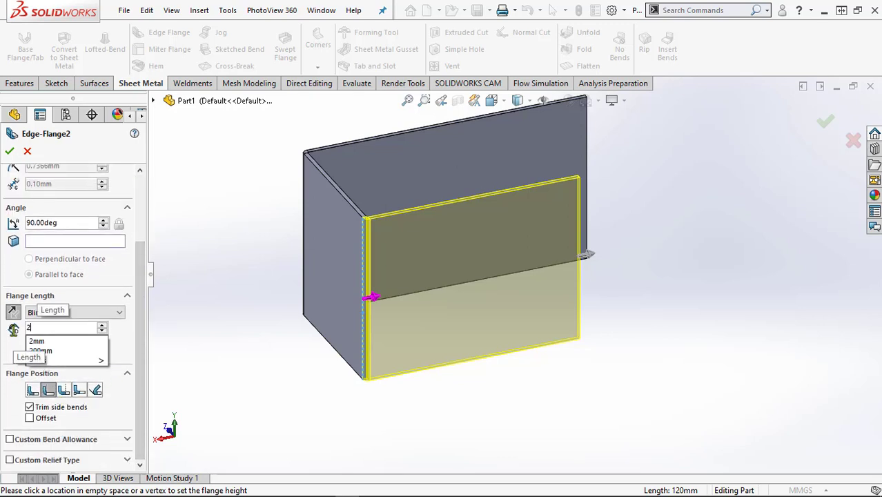
type("00")
key("Return")
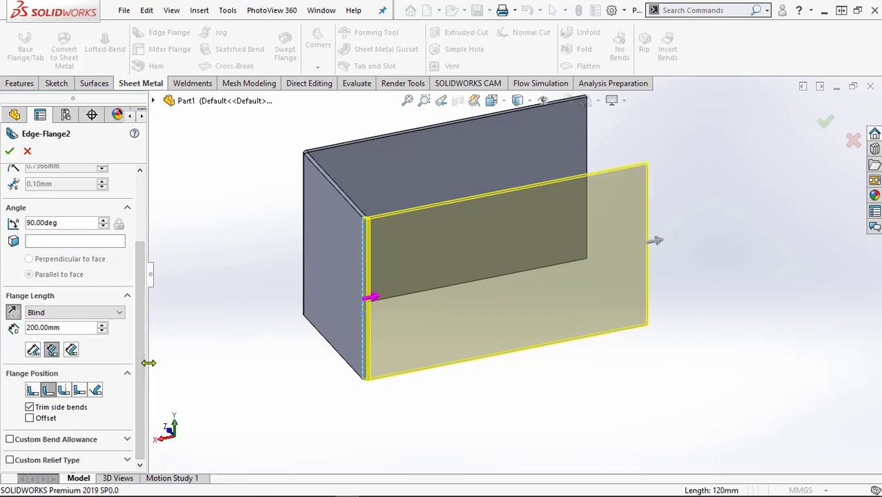
left_click(29, 407)
middle_click_drag(594, 354, 518, 366)
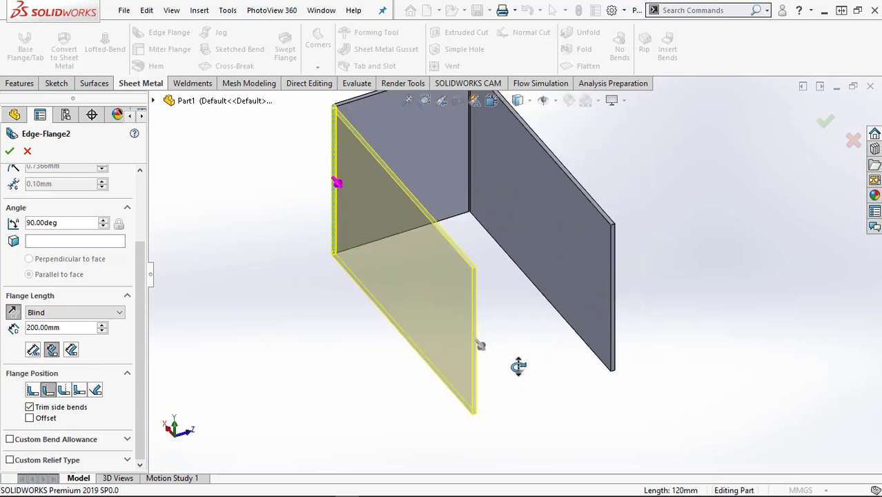
left_click(10, 152)
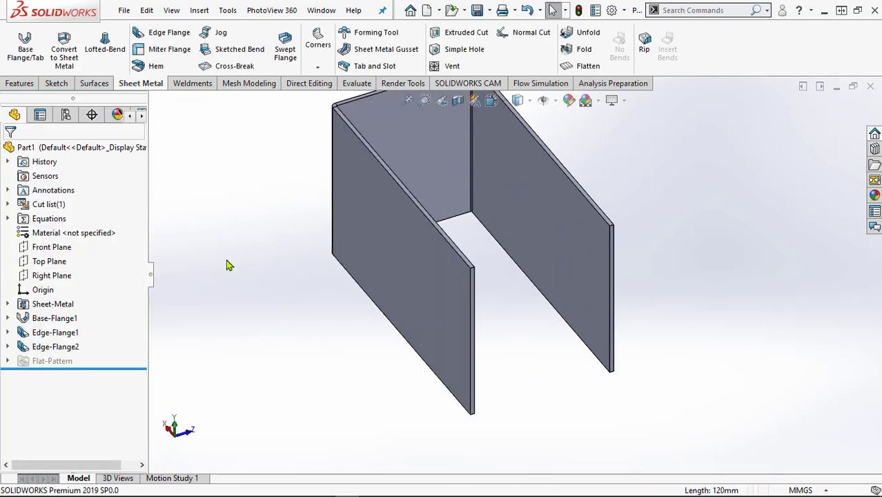
Step: Add a 94 mm Edge Flange at 90 degrees on the free vertical edge of the 200 mm flange, closing the box's open end
mouse_move(289, 303)
middle_mouse_down()
mouse_move(313, 301)
mouse_move(305, 299)
middle_mouse_up()
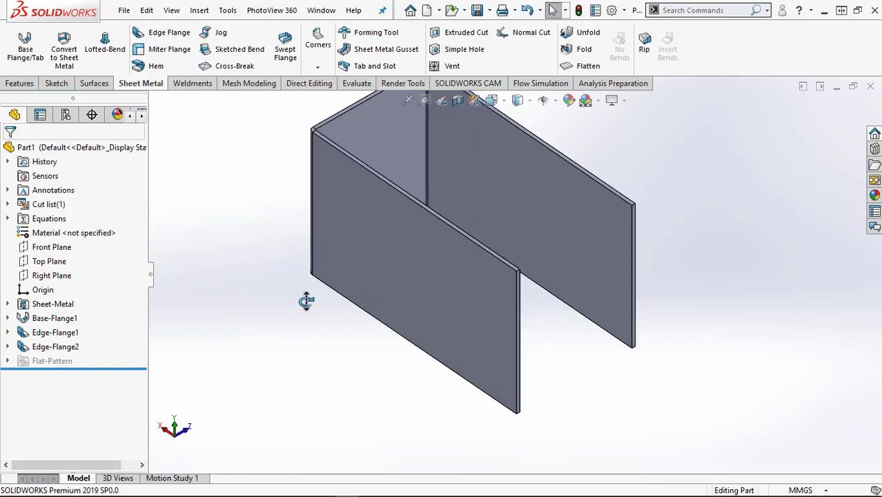
left_click(168, 36)
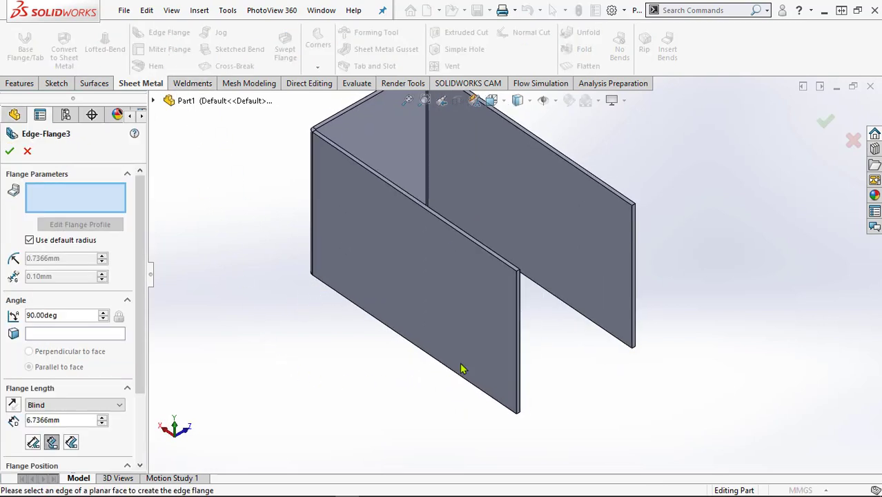
left_click(519, 360)
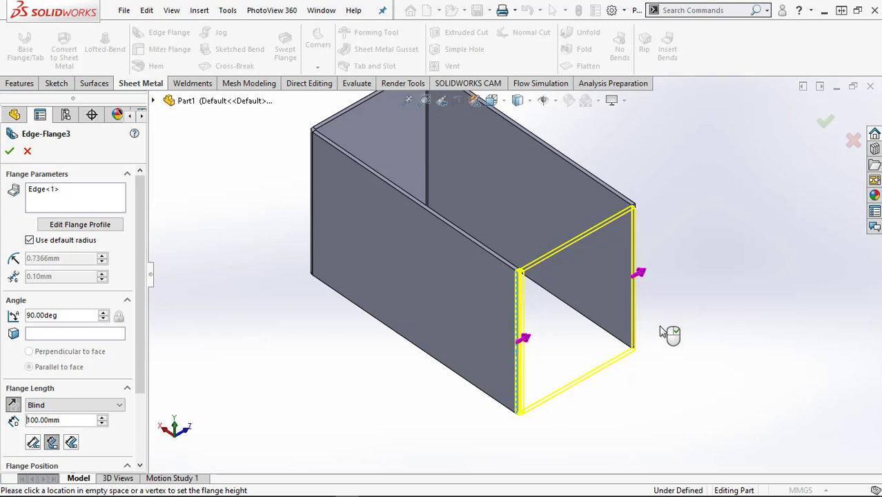
left_click(662, 339)
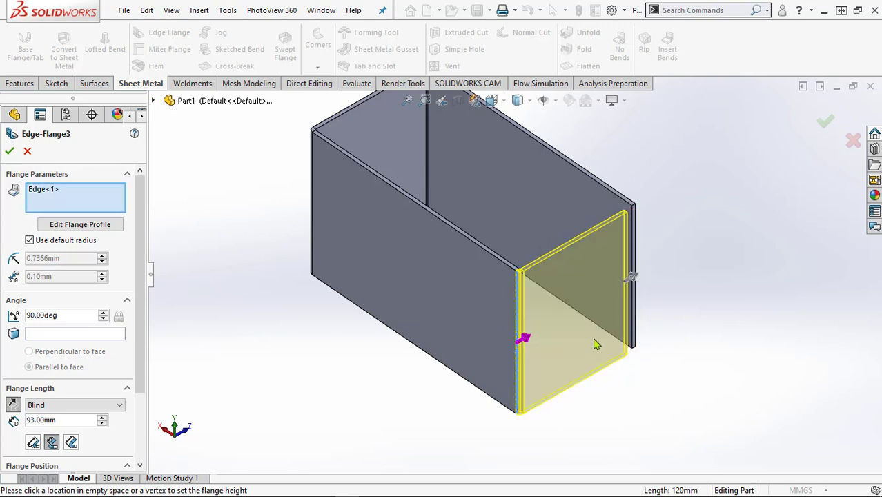
type("94")
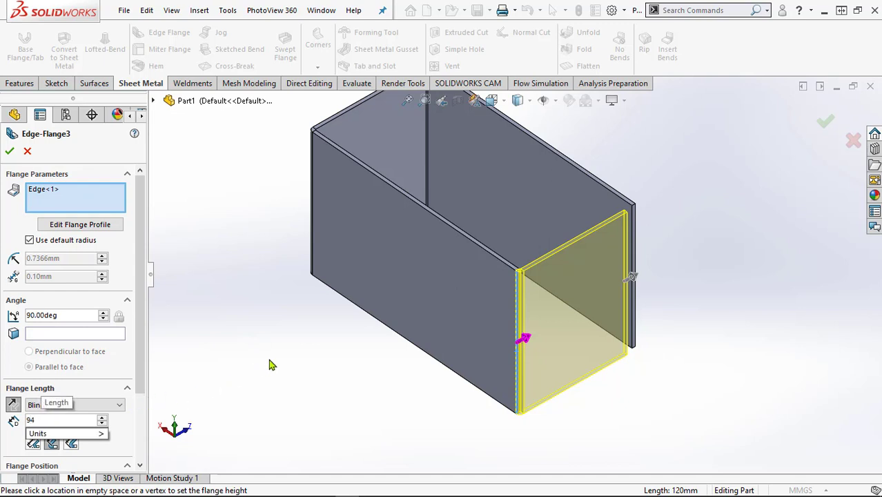
key("Return")
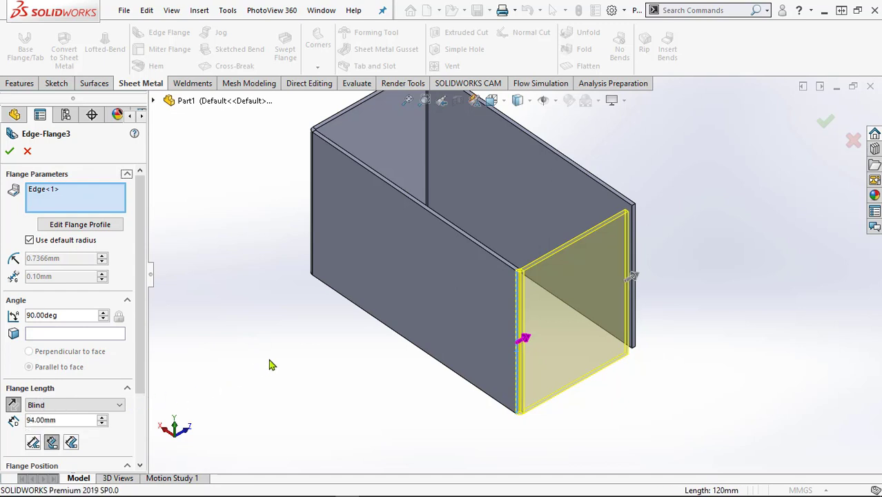
left_click(9, 151)
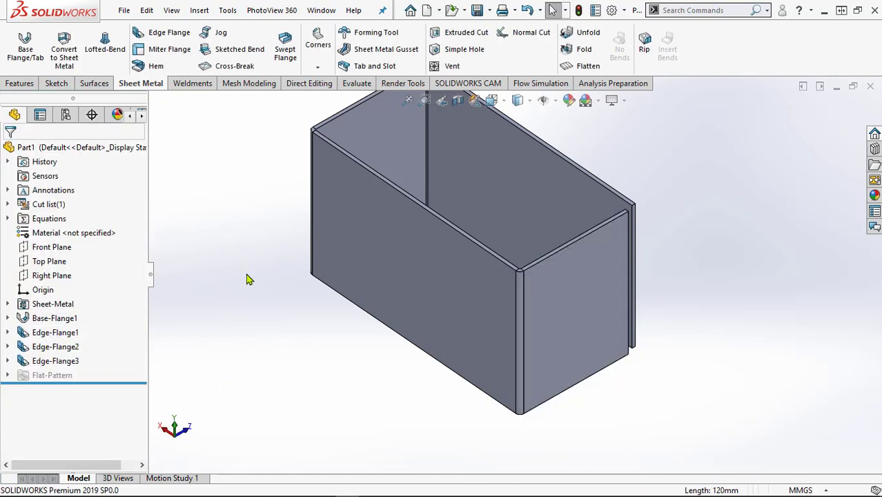
Step: Add a 10 mm Edge Flange at 90 degrees on the free vertical edge of the 94 mm end wall, as a glue tab inside the long wall
scroll(642, 233, "down", 4)
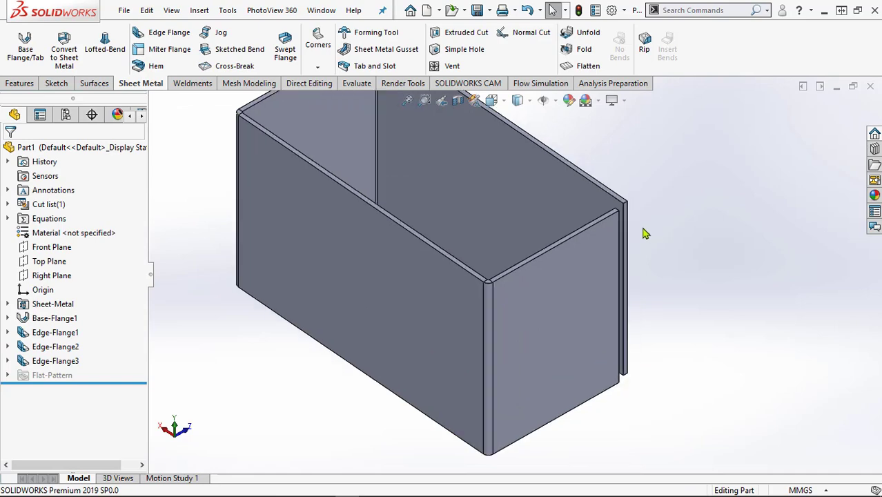
scroll(642, 233, "up", 1)
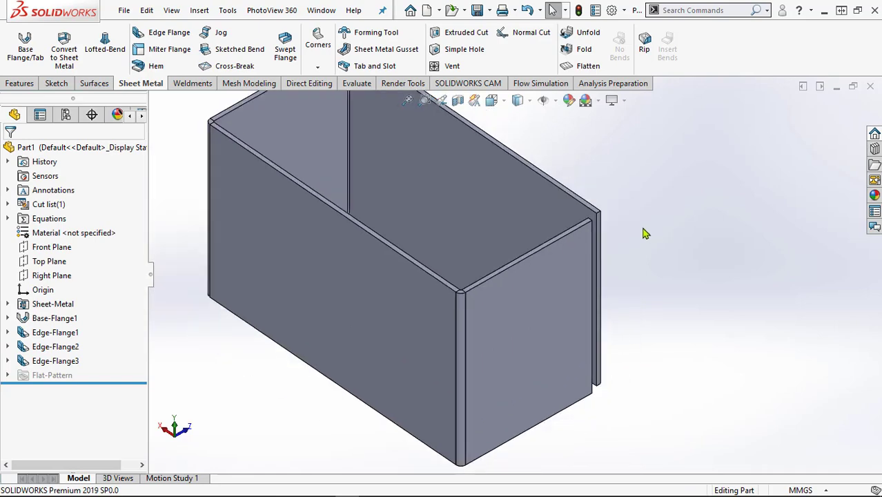
middle_click_drag(654, 266, 539, 279)
scroll(276, 355, "up", 1)
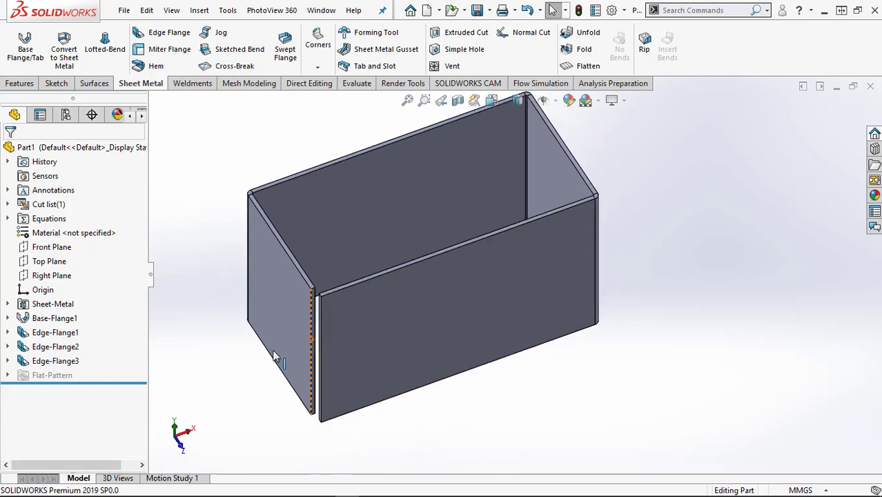
scroll(289, 282, "down", 1)
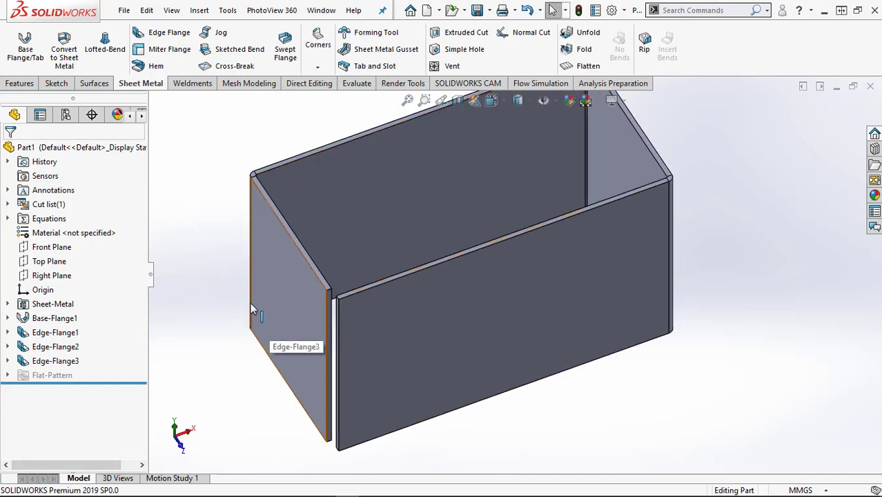
left_click(156, 36)
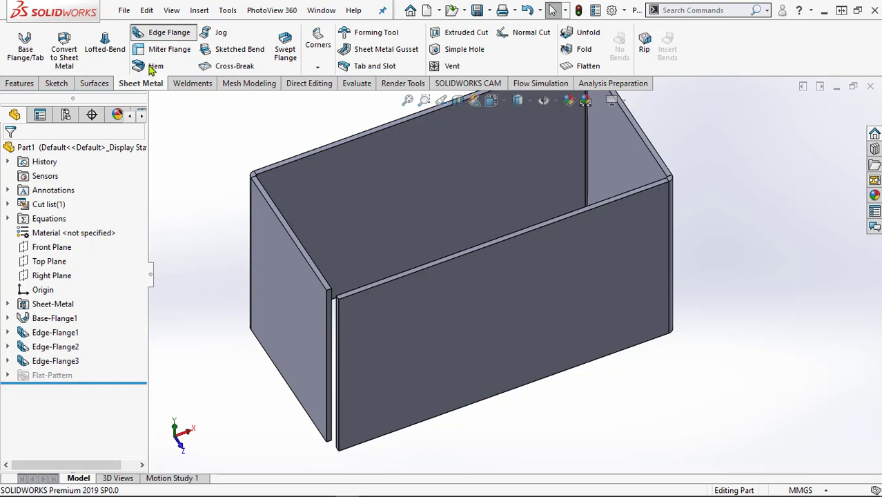
left_click(330, 312)
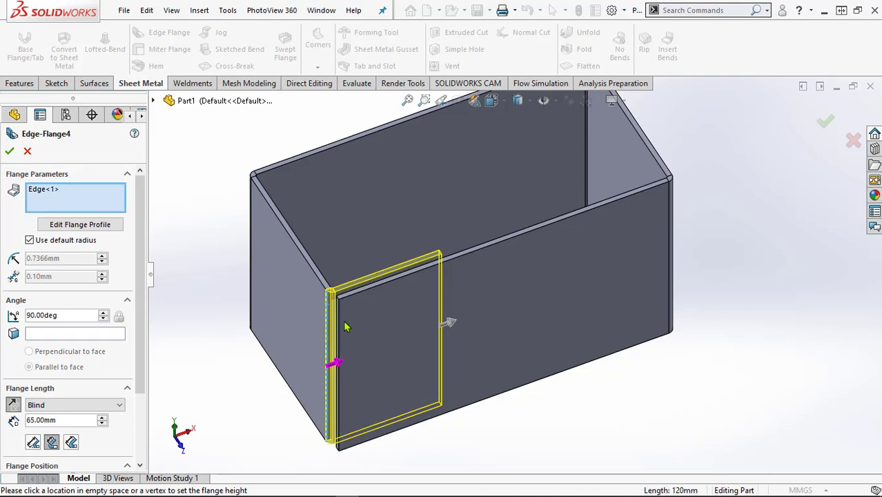
mouse_move(344, 326)
middle_mouse_down()
mouse_move(395, 277)
mouse_move(400, 328)
mouse_move(418, 309)
mouse_move(397, 301)
mouse_move(358, 315)
middle_mouse_up()
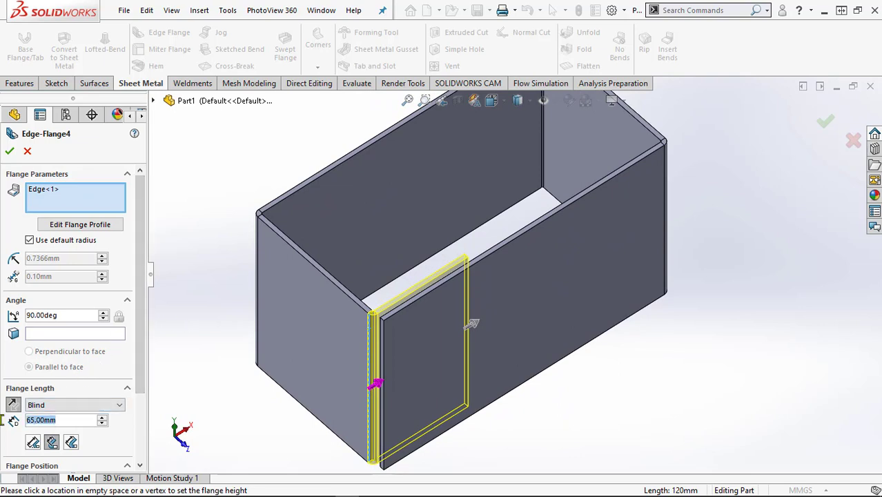
type("10")
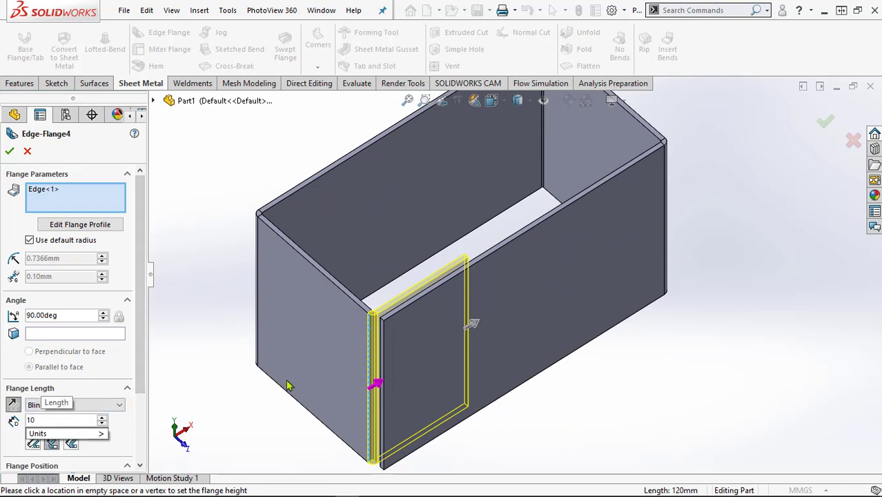
key("Return")
middle_click_drag(290, 397, 332, 351)
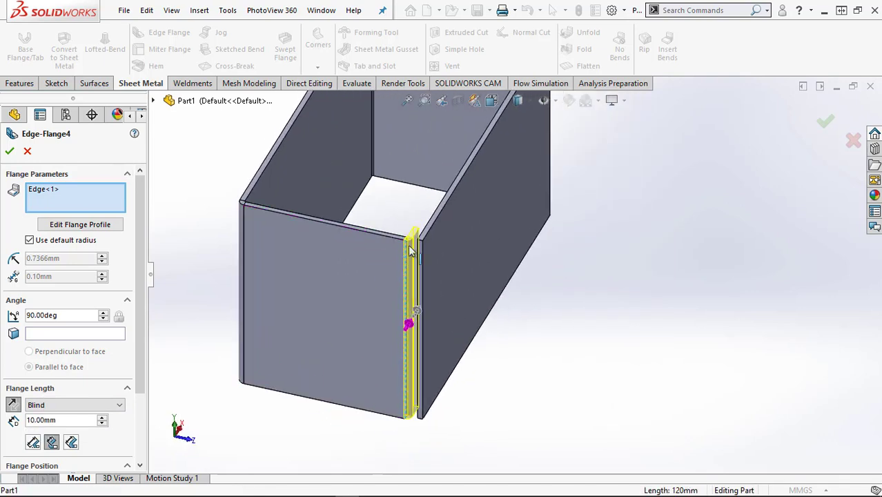
scroll(416, 247, "down", 6)
scroll(476, 263, "down", 2)
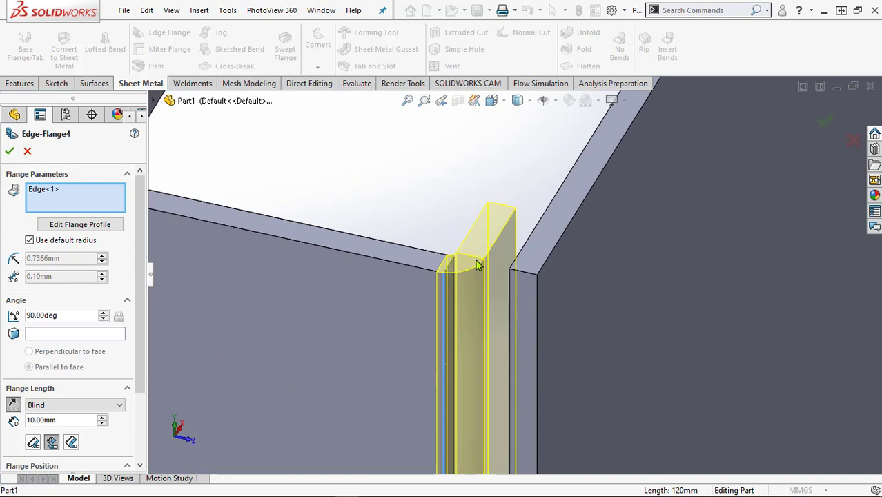
scroll(477, 262, "up", 3)
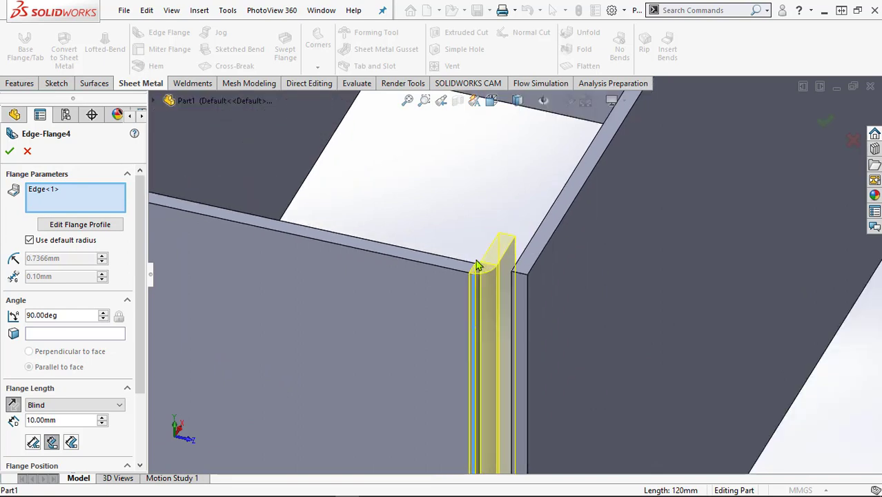
left_click(9, 152)
scroll(418, 289, "up", 5)
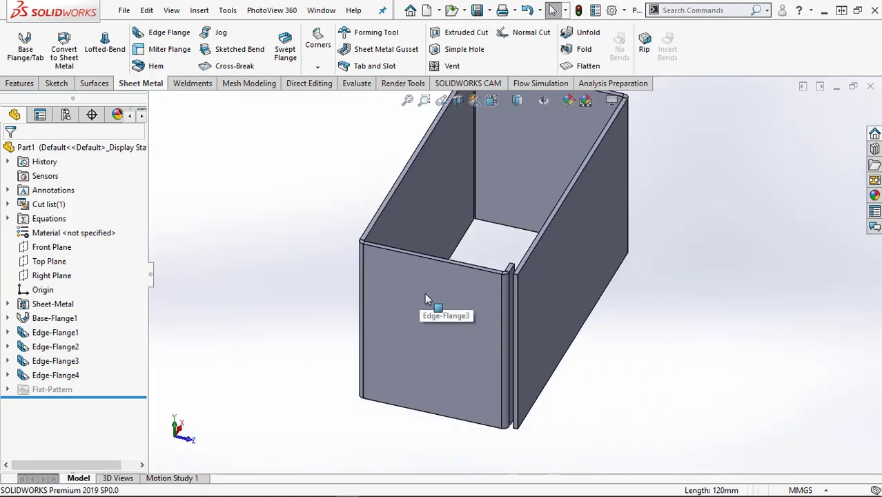
Step: Set the flange length of the end wall that carries the glue tab to 97 mm and inspect the tab corner
middle_click_drag(415, 381, 353, 383)
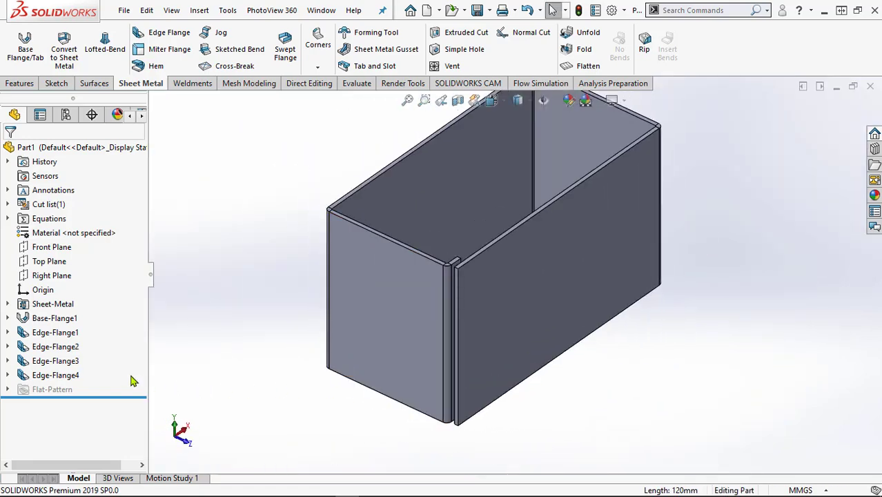
left_click(351, 297)
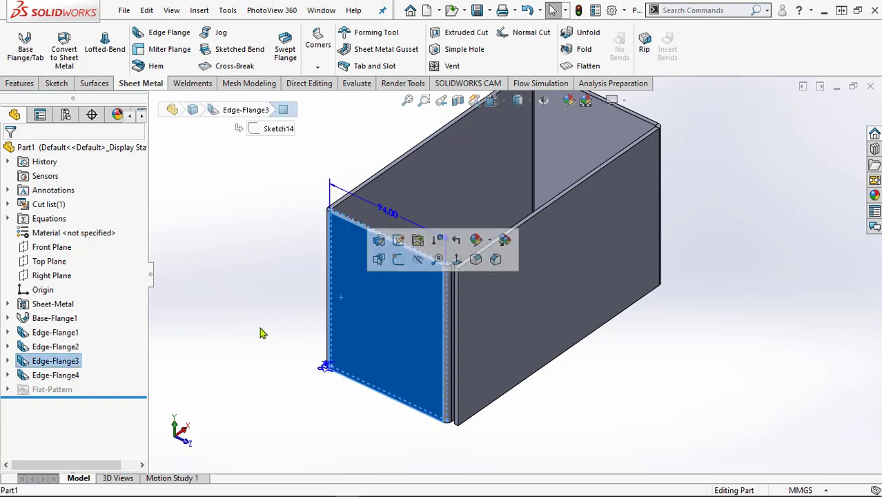
left_click(32, 362)
left_click(40, 323)
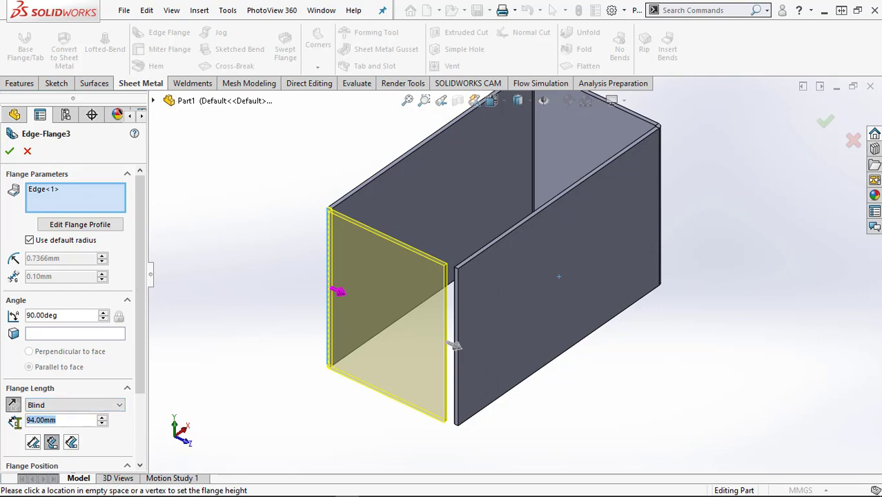
type("97")
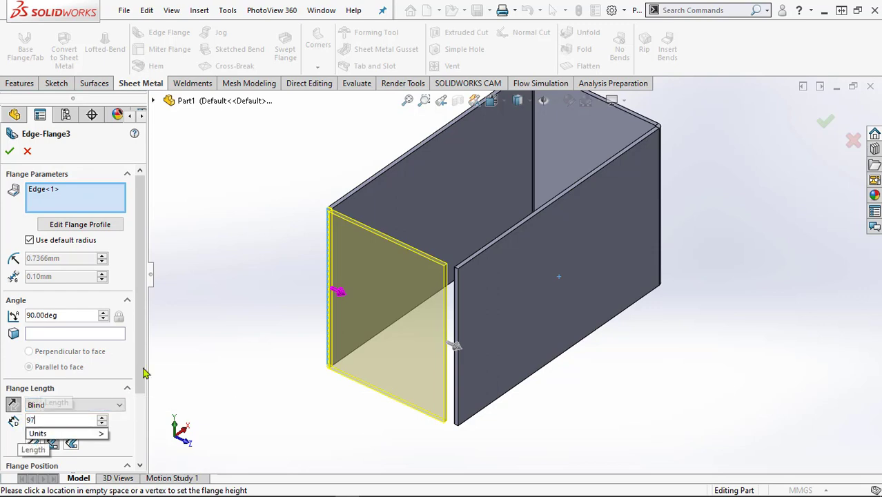
key("Return")
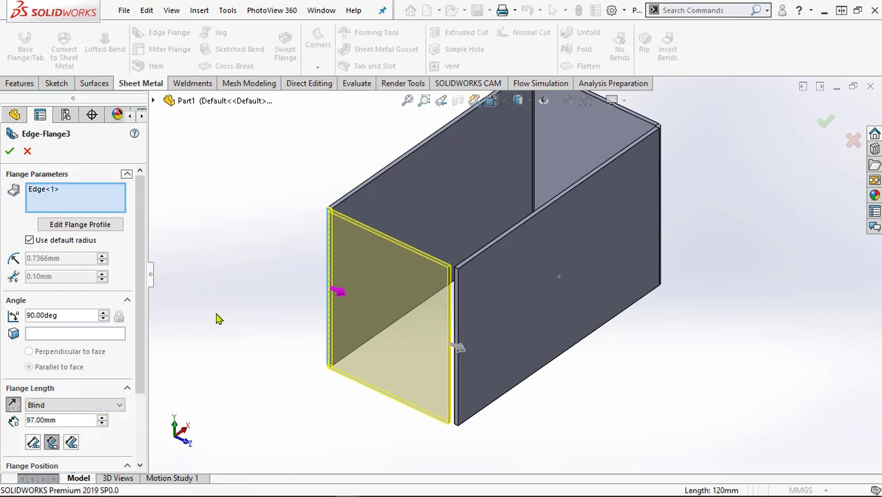
left_click(10, 151)
scroll(445, 275, "down", 3)
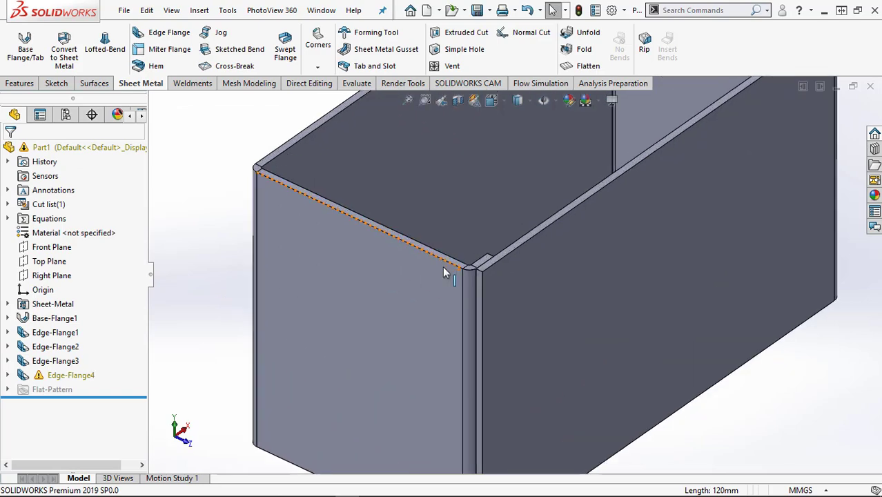
middle_click_drag(468, 296, 477, 280)
scroll(477, 288, "down", 3)
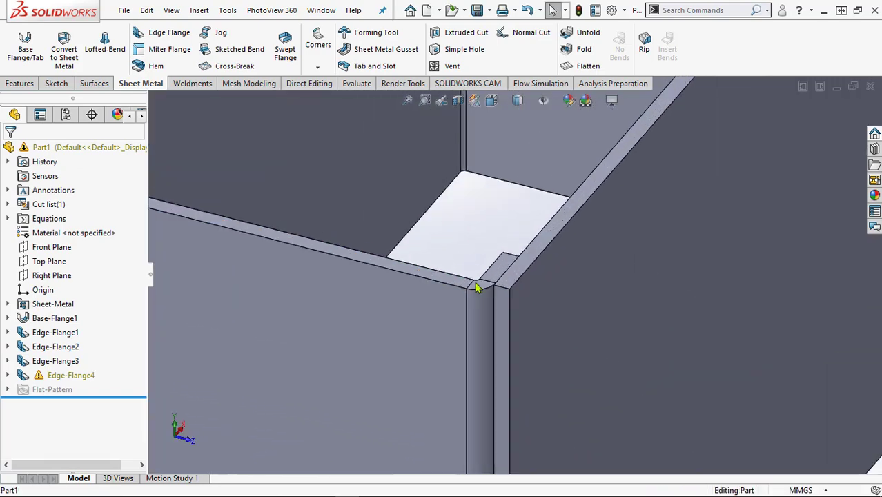
scroll(477, 289, "down", 2)
Step: Edit the end wall's edge flange and set its flange length to 96 mm
left_click(36, 377)
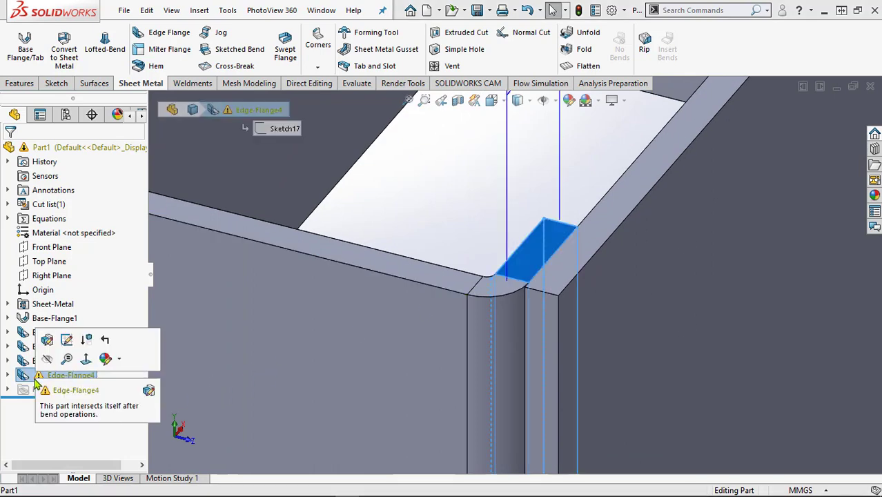
left_click(26, 361)
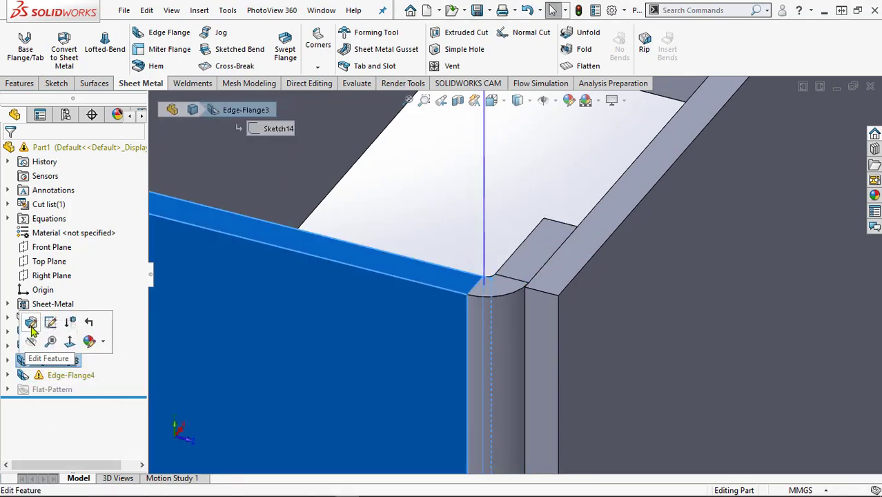
left_click(31, 324)
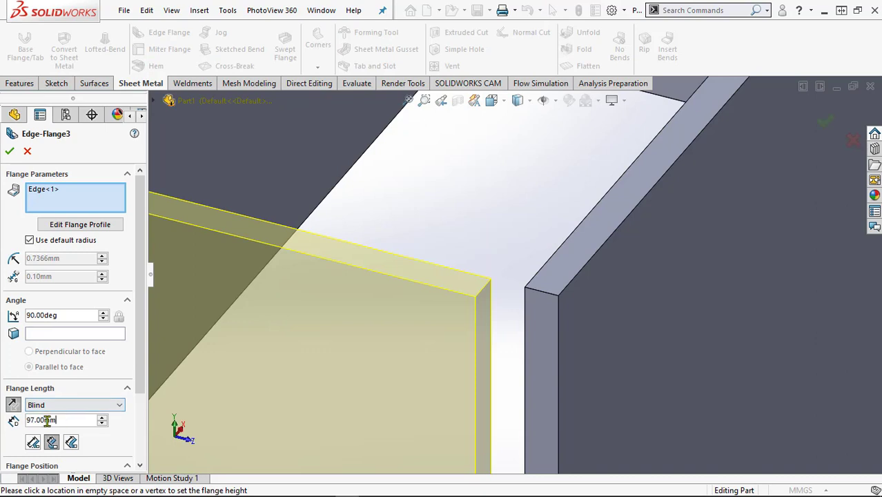
type("96")
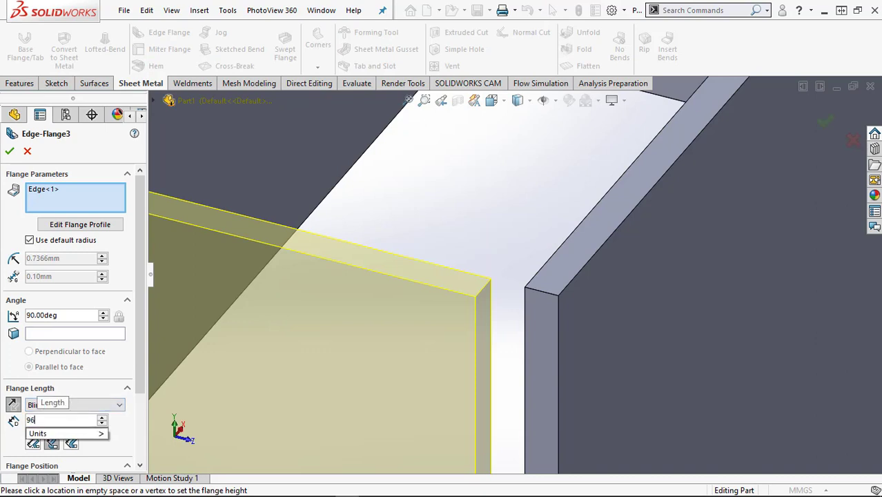
key("Return")
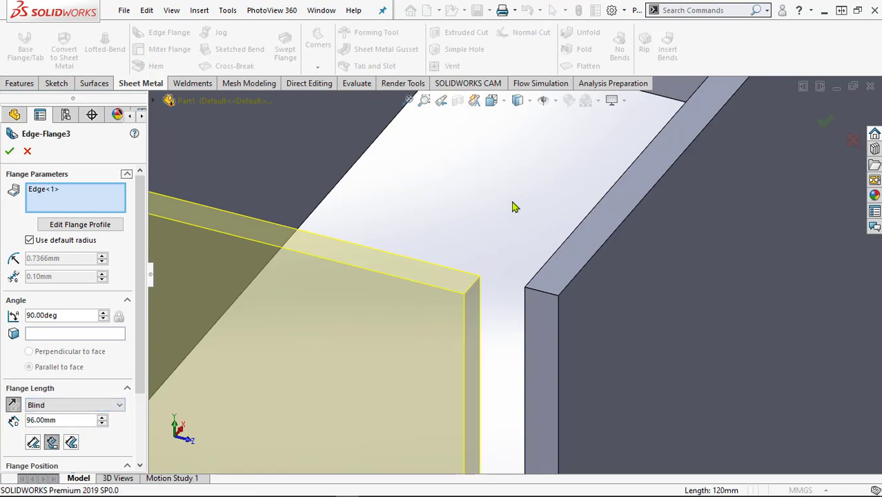
left_click(11, 153)
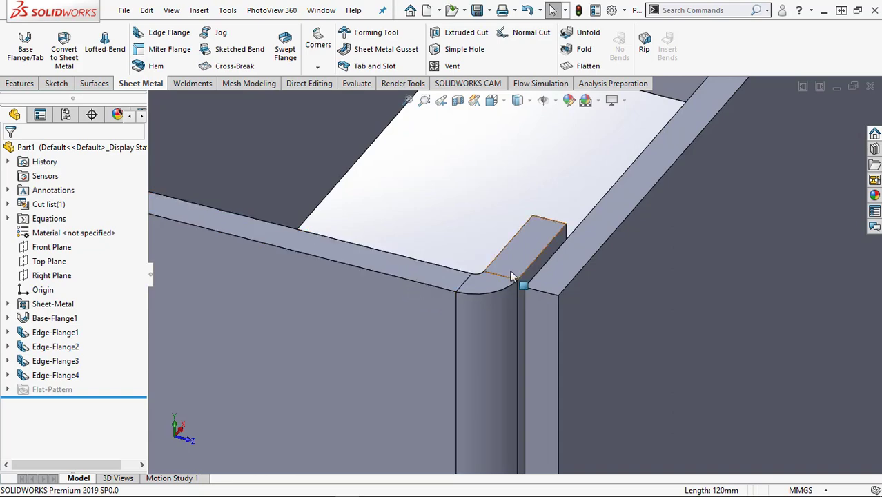
middle_click_drag(511, 277, 269, 417)
scroll(509, 290, "up", 6)
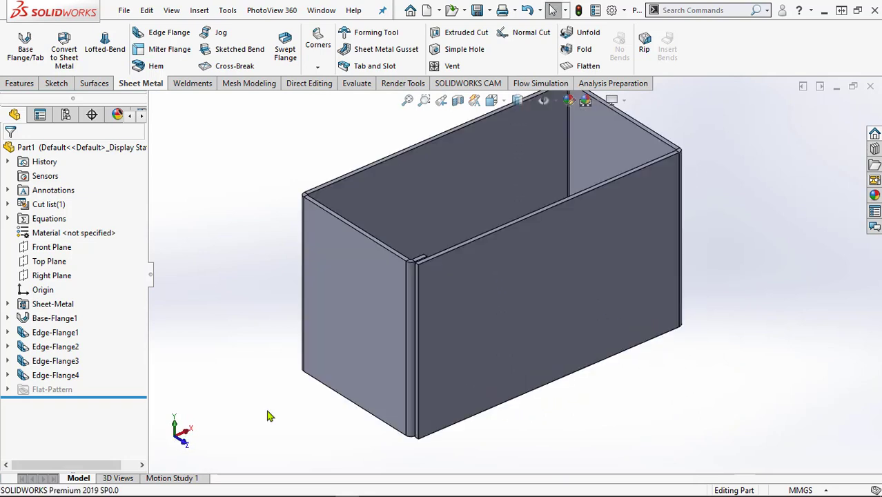
Step: Set up a 50 mm Edge Flange at 90 degrees, folding inward from the top edges of both end walls
left_click(158, 32)
left_click(351, 225)
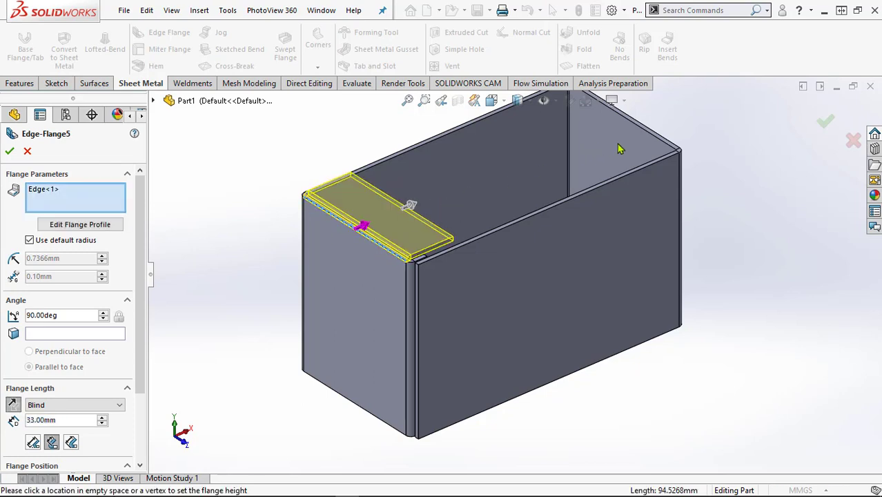
left_click(642, 131)
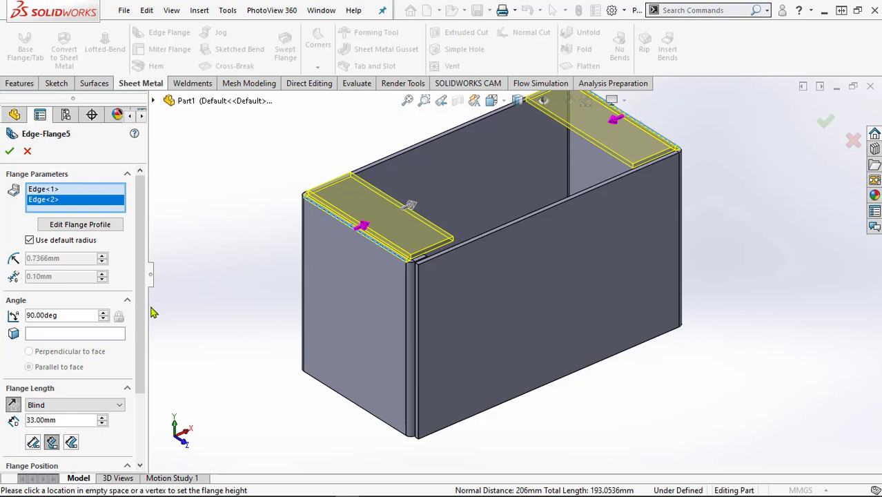
scroll(140, 366, "down", 3)
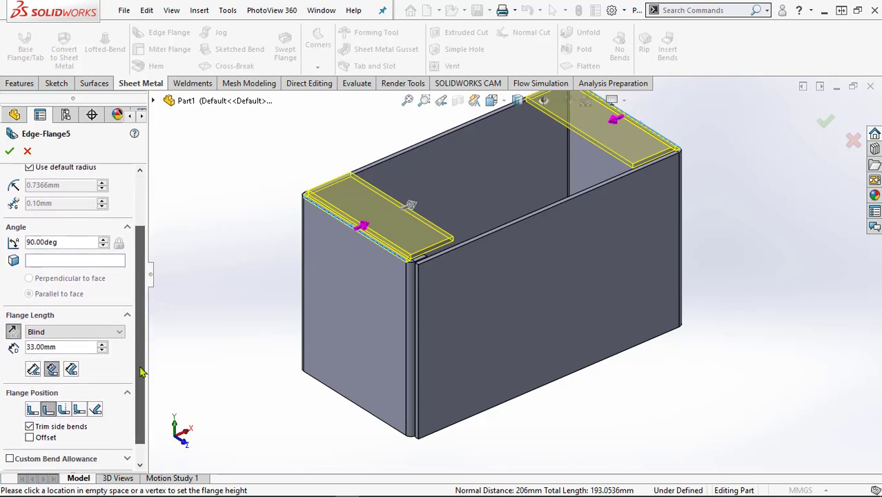
scroll(140, 373, "down", 1)
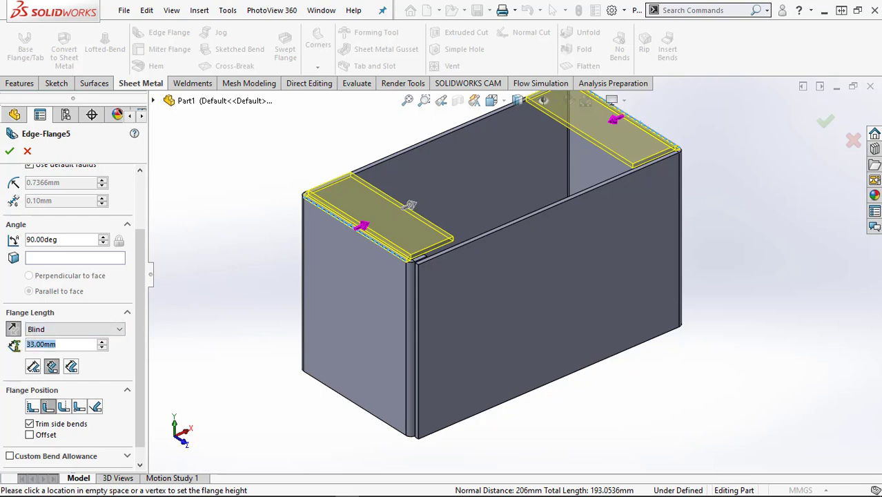
type("5")
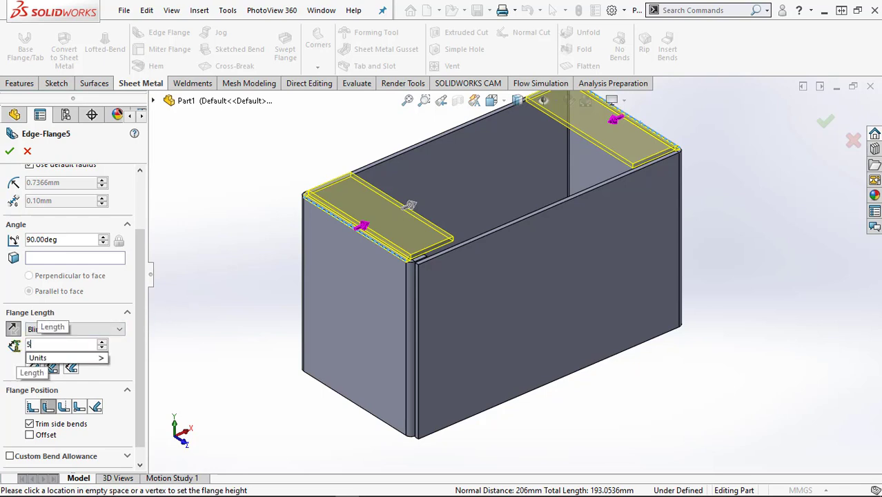
type("0")
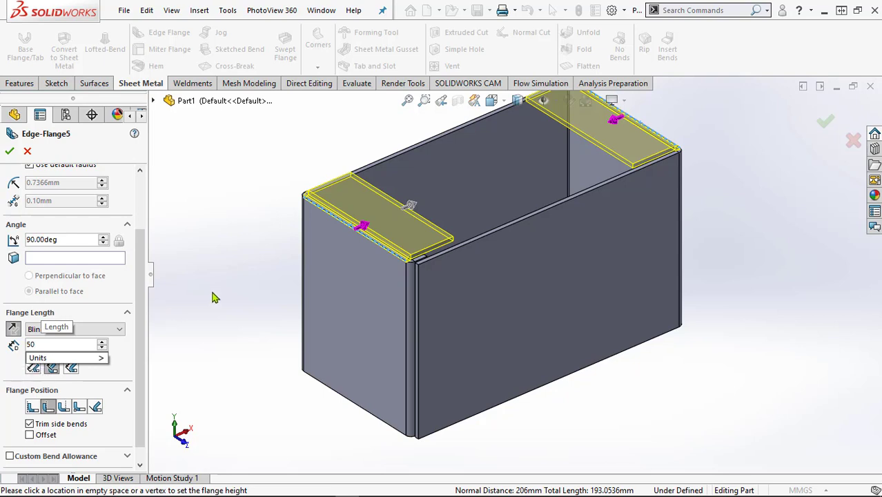
key("Return")
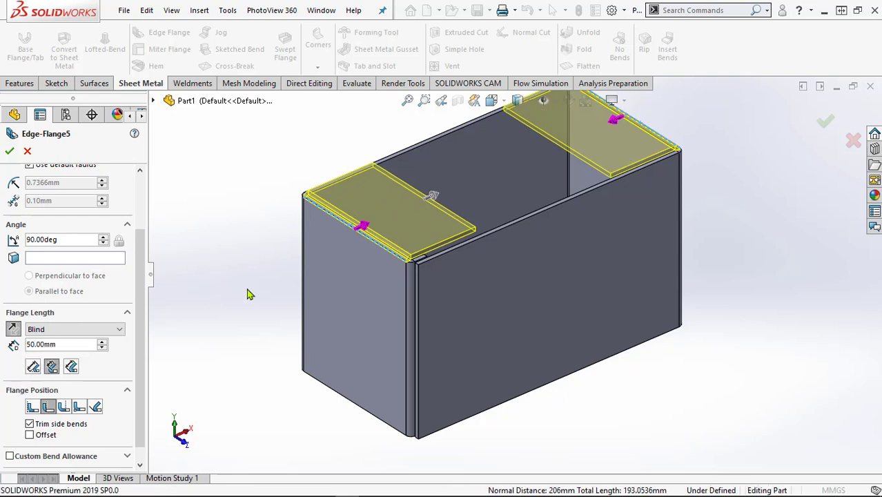
Step: Set the flange length of the two top end flaps to 60 mm
mouse_move(248, 293)
middle_mouse_down()
mouse_move(252, 205)
mouse_move(237, 232)
mouse_move(238, 293)
middle_mouse_up()
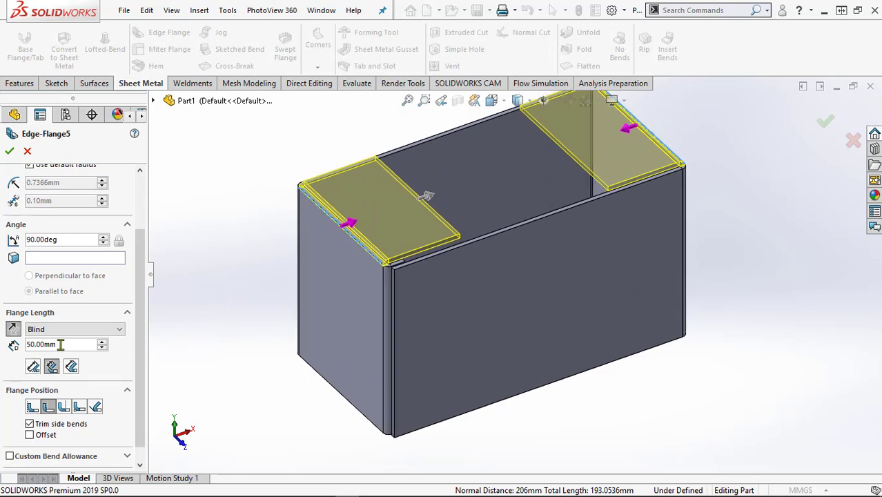
type("60")
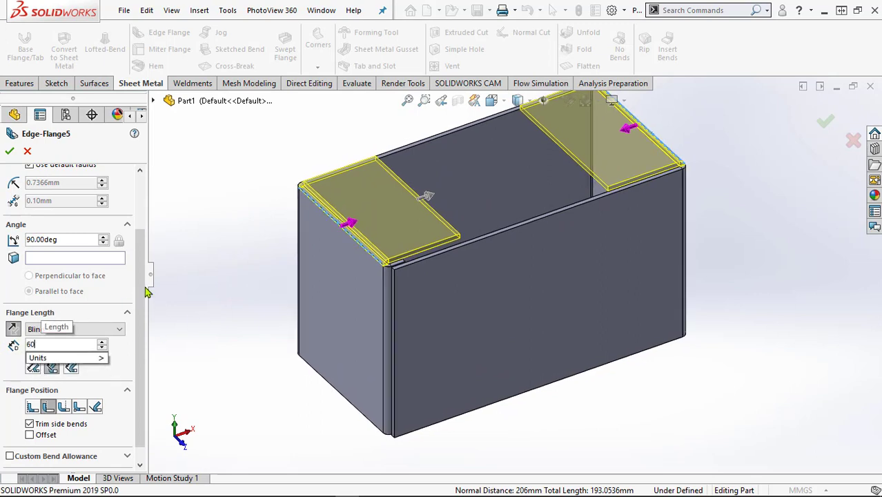
key("Return")
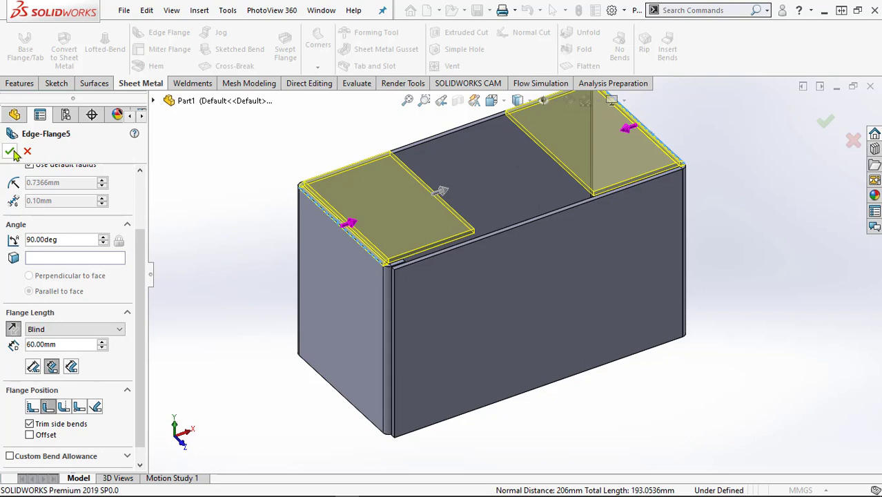
Step: Edit the first flap's flange profile and pull both sides inward, leaving gaps of about 2.9 mm at the glue tab and 3.6 mm at the opposite wall
left_click_drag(144, 254, 151, 182)
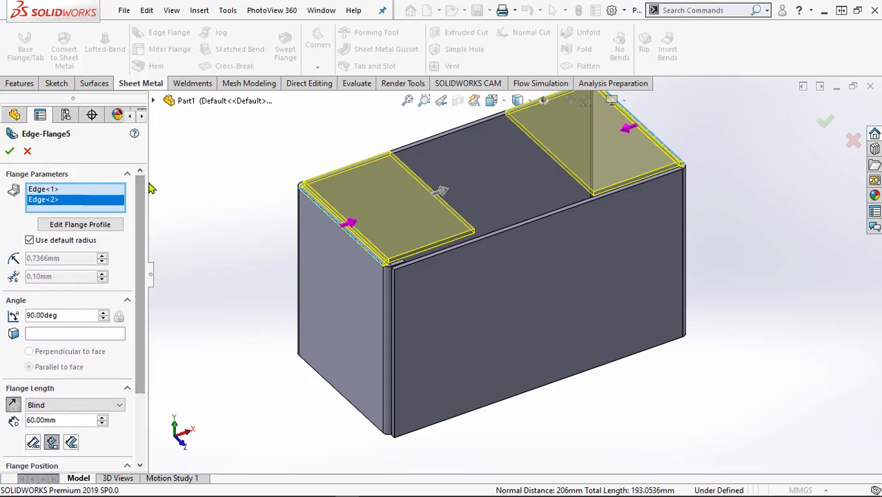
left_click(75, 191)
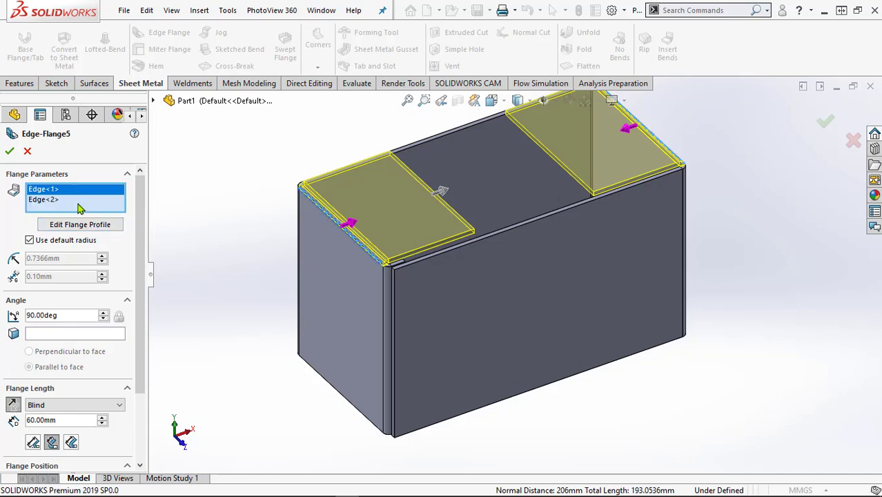
left_click(81, 226)
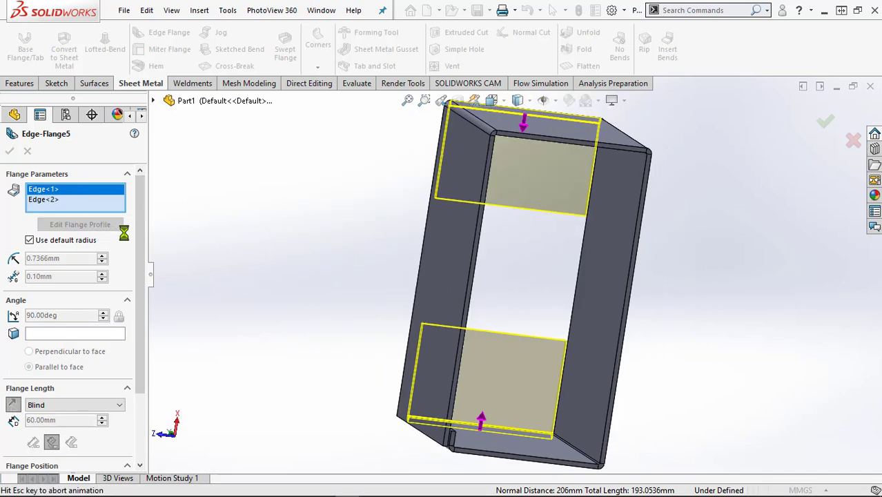
scroll(594, 435, "down", 3)
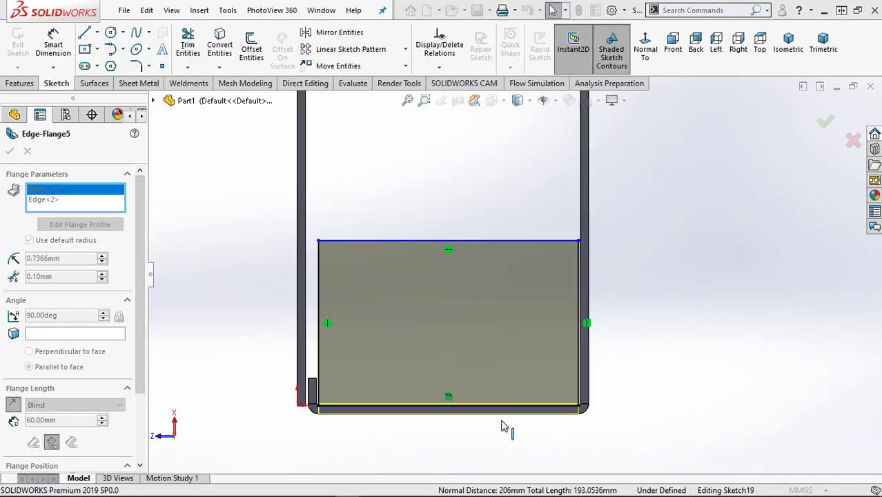
scroll(502, 427, "down", 2)
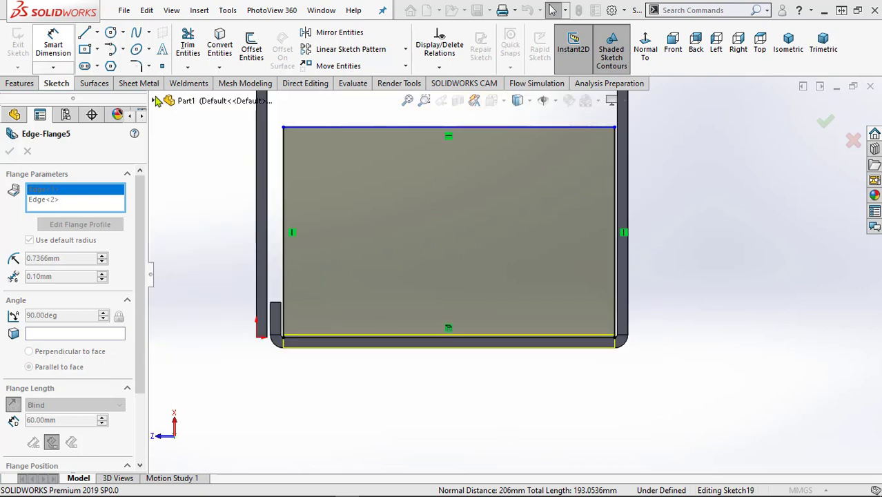
left_click(616, 339)
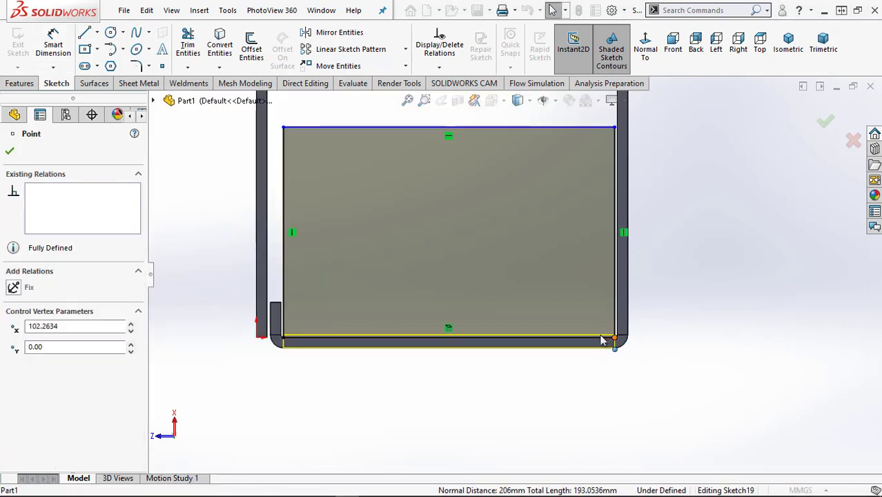
left_click_drag(615, 339, 605, 337)
left_click(287, 343)
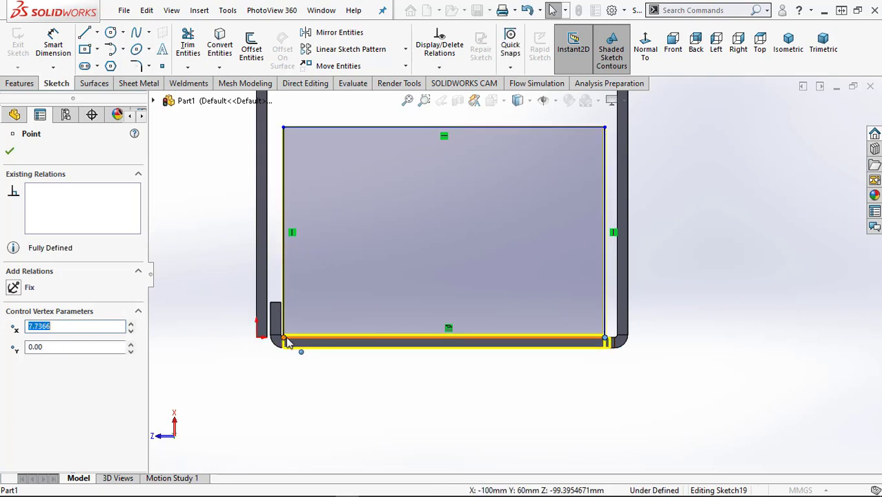
left_click_drag(299, 342, 290, 343)
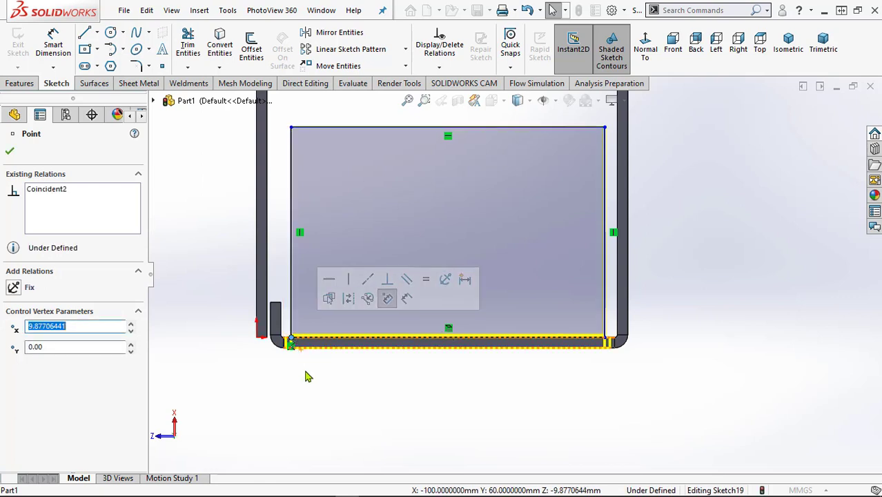
Step: Dimension the gap between the glue tab's inner edge and the profile's nearest lower corner as 2 mm
left_click(53, 42)
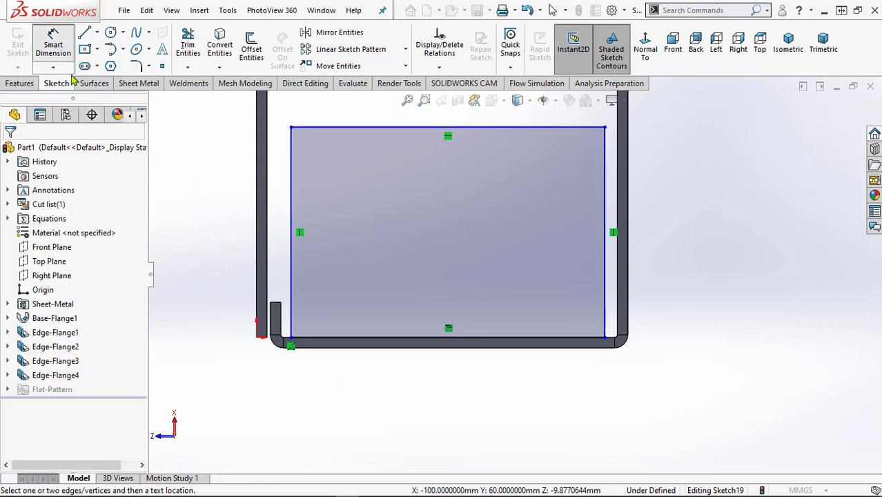
scroll(297, 369, "down", 2)
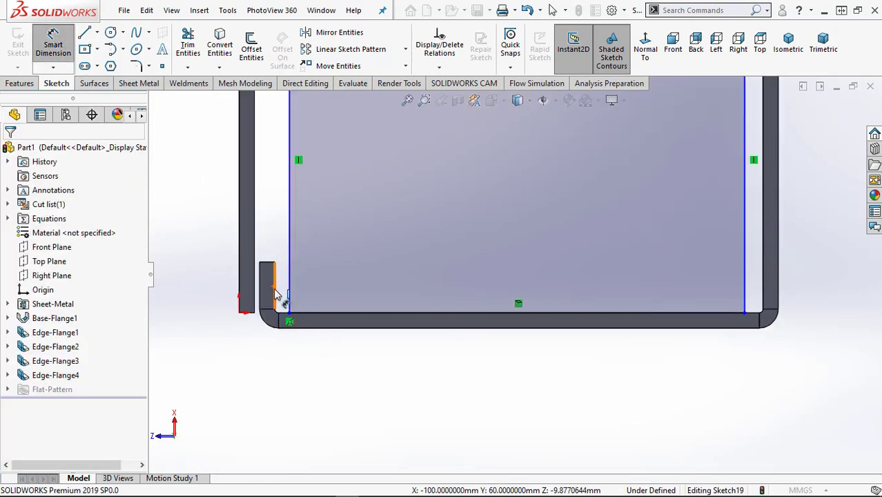
left_click(289, 315)
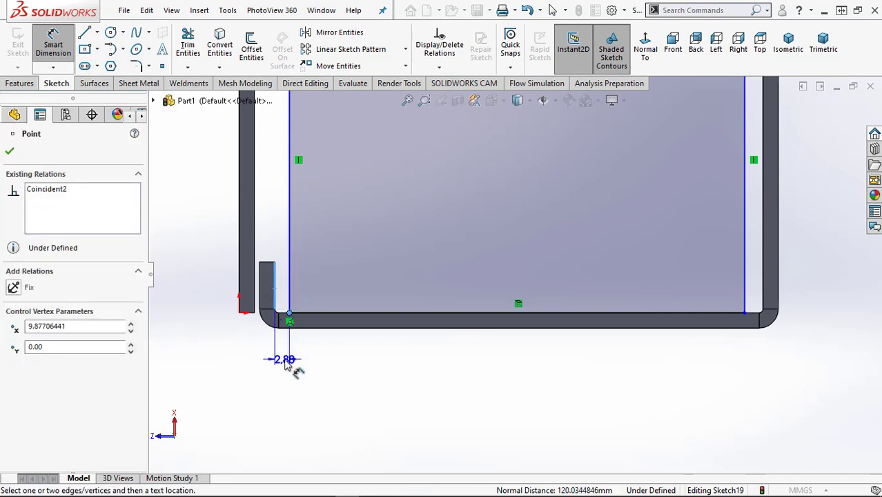
left_click(286, 360)
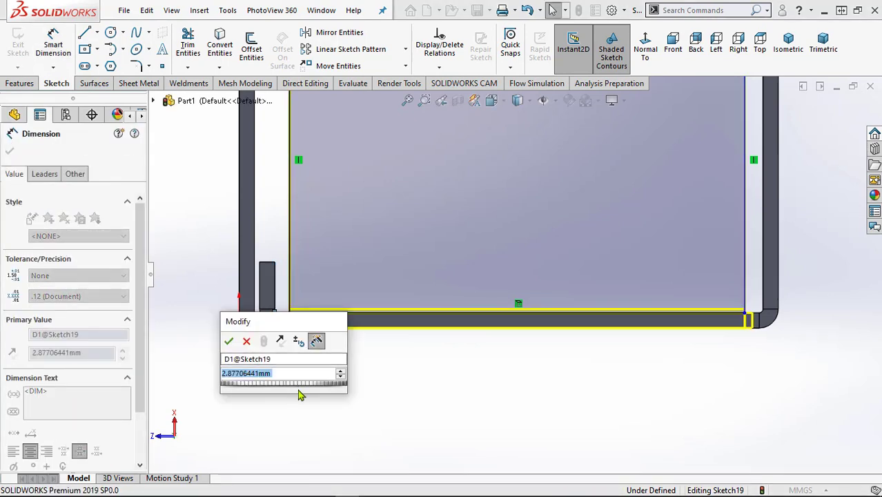
type("2")
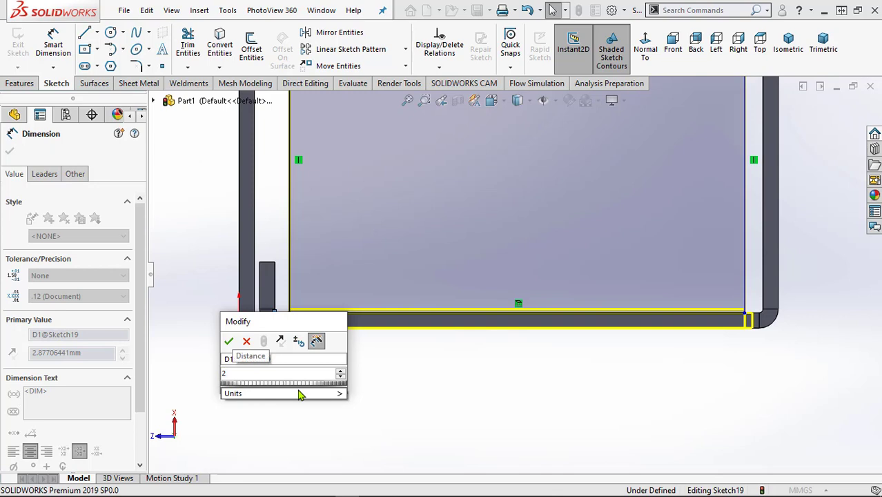
left_click(228, 343)
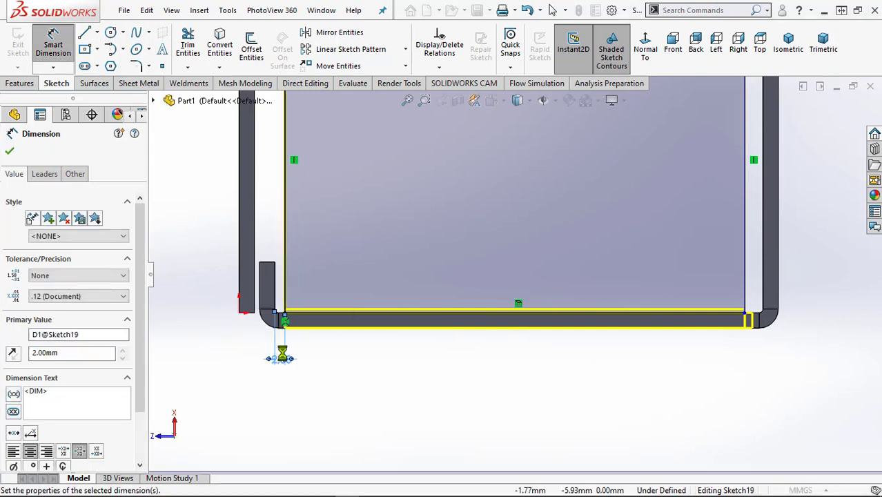
Step: Dimension the gap between the profile's other lower corner and the inner face of the opposite long wall as 2 mm
left_click(745, 315)
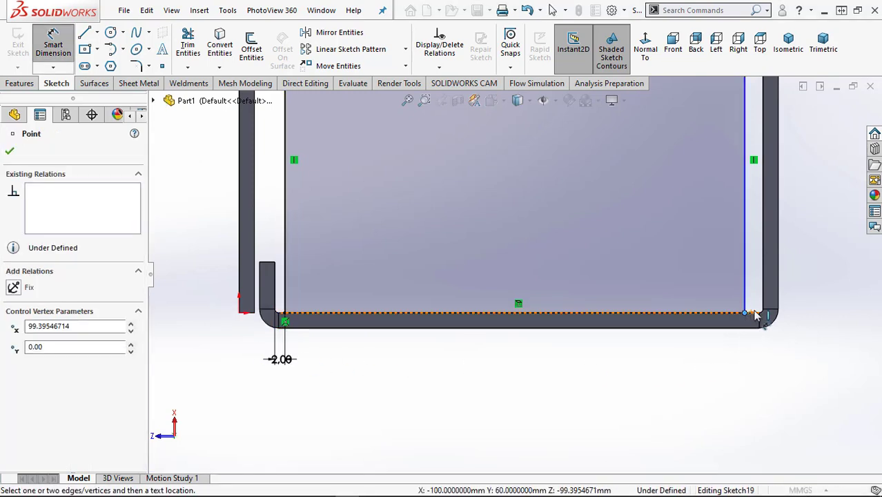
left_click(762, 304)
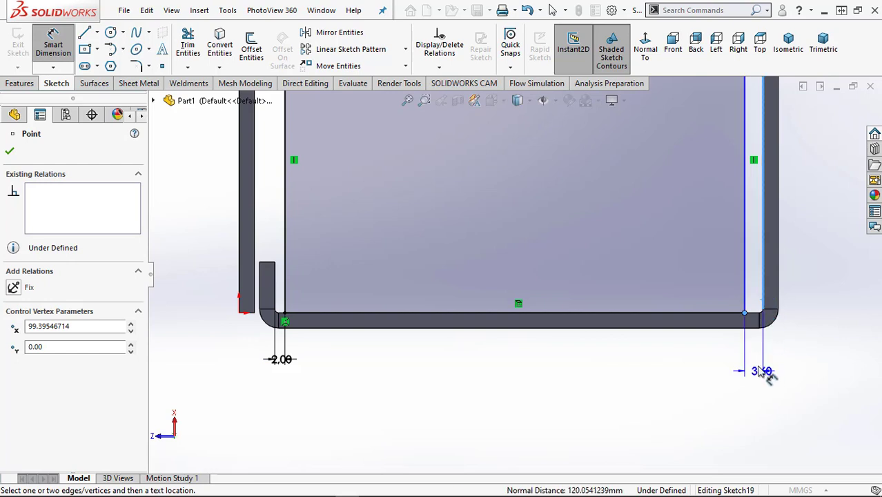
left_click(760, 369)
left_click(760, 369)
type("2")
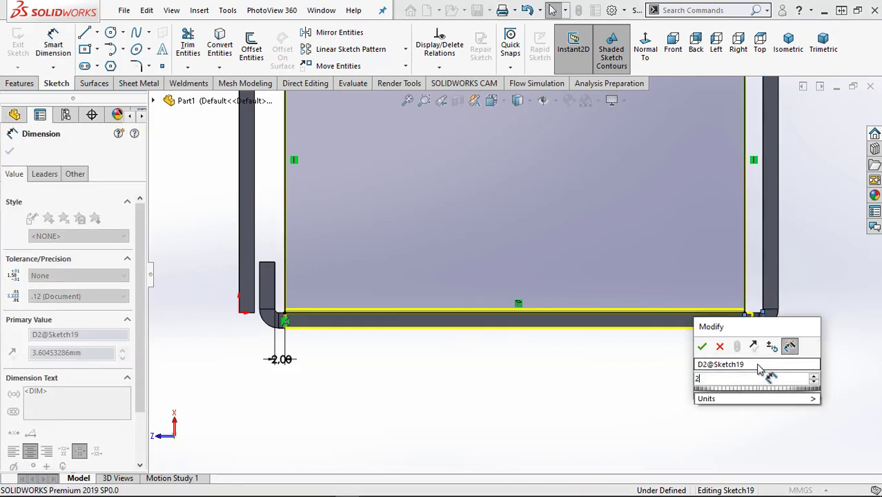
left_click(702, 346)
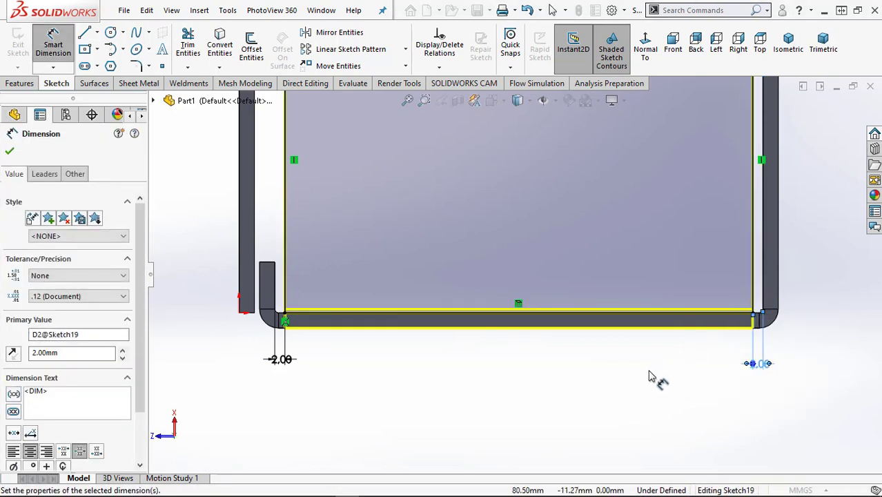
left_click(649, 376)
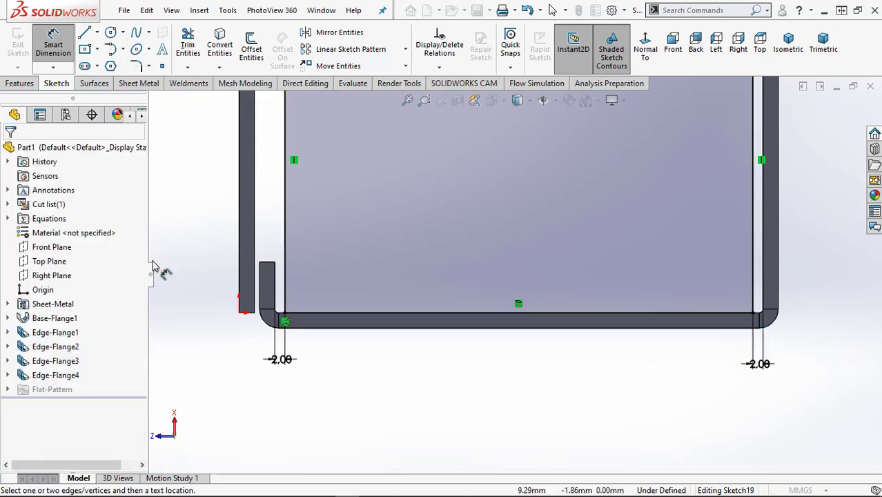
Step: Finish the flange profile to create both end flaps, and inspect them from above and in a 3D view
scroll(485, 355, "up", 5)
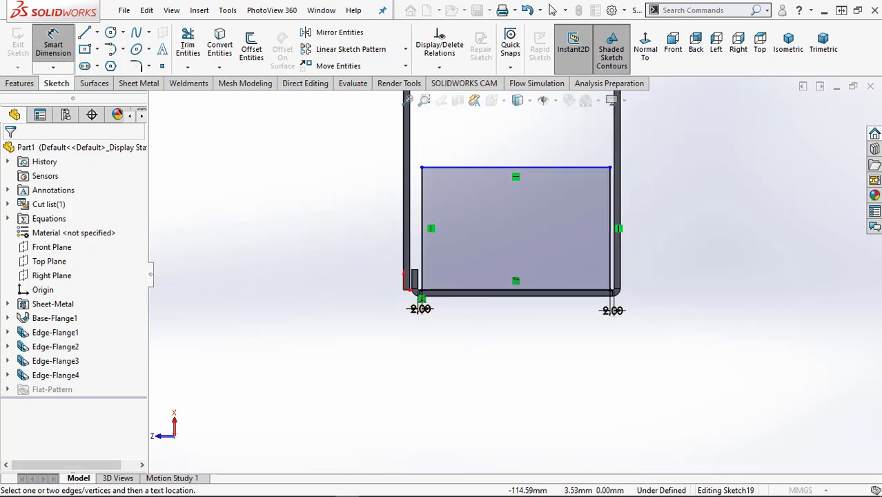
mouse_move(0, 284)
left_mouse_down()
mouse_move(411, 358)
mouse_move(438, 337)
left_mouse_up()
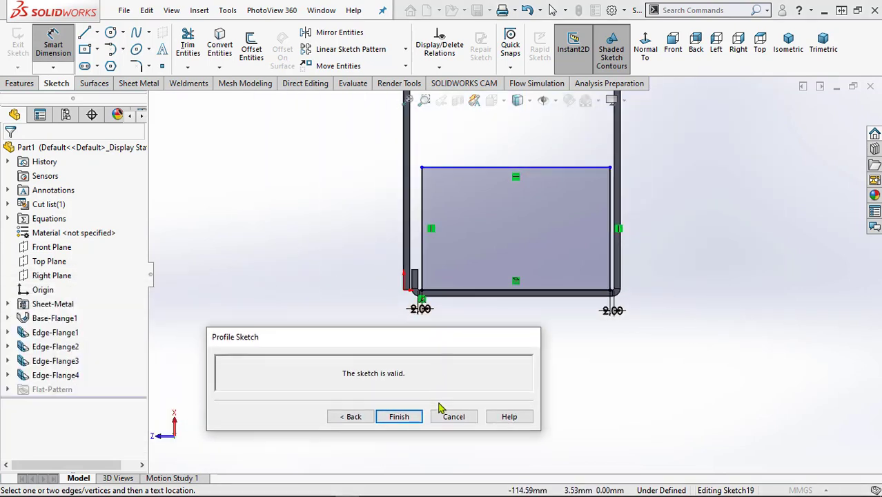
left_click(410, 422)
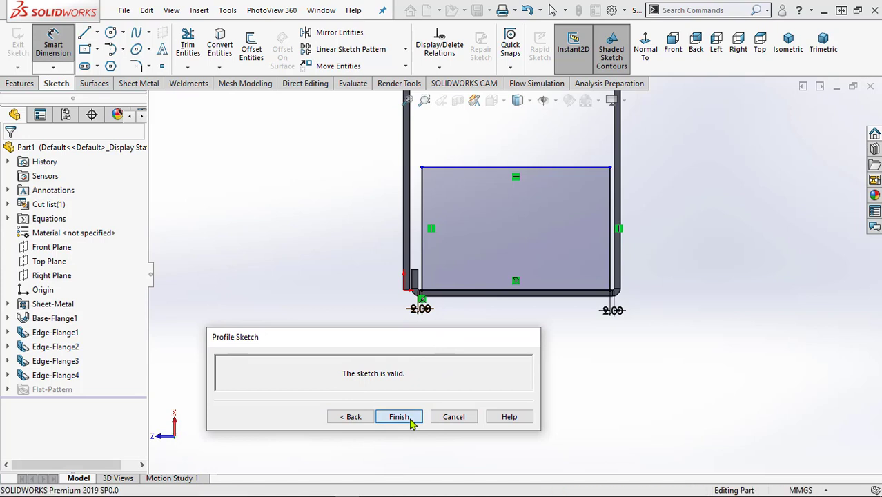
left_click(494, 334)
scroll(556, 233, "down", 2)
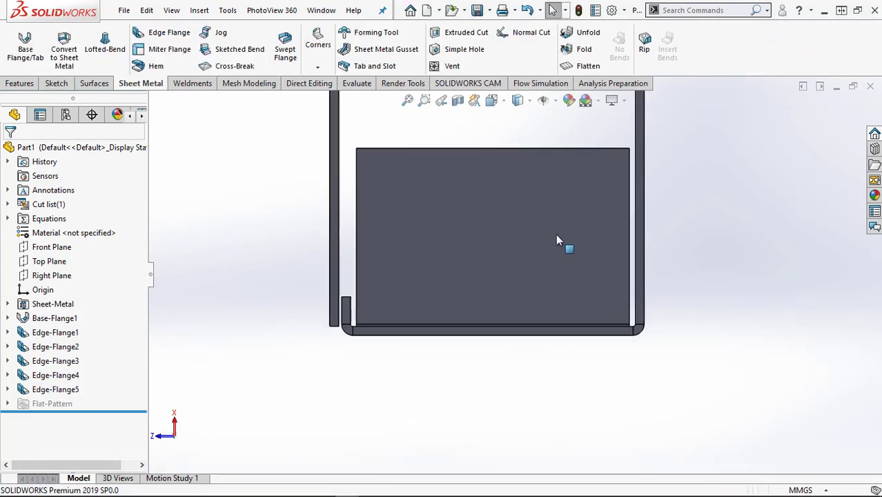
scroll(552, 266, "up", 3)
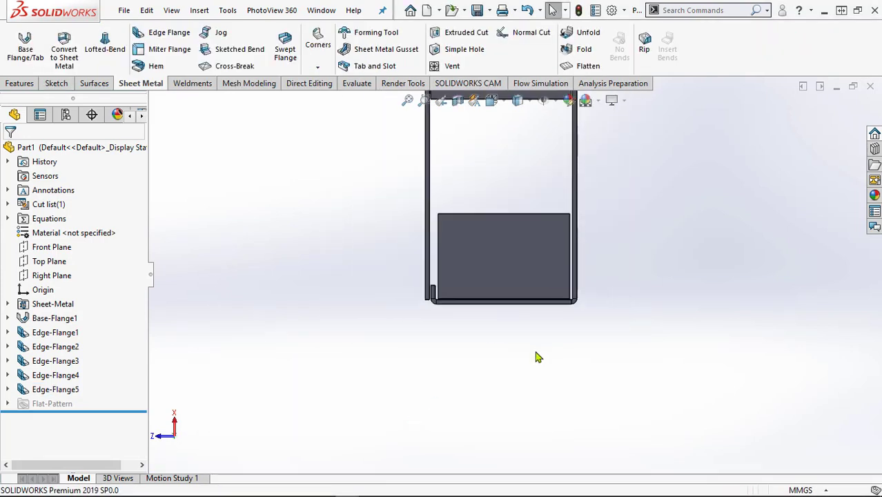
middle_click_drag(537, 356, 464, 456)
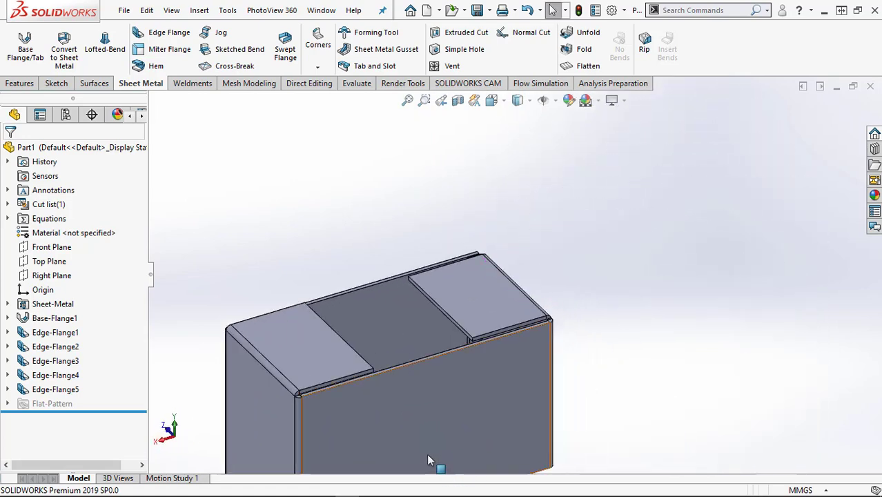
Step: Reopen the end-flap edge flange for editing and open the flange profile of its second edge
scroll(432, 446, "up", 2)
scroll(445, 345, "down", 3)
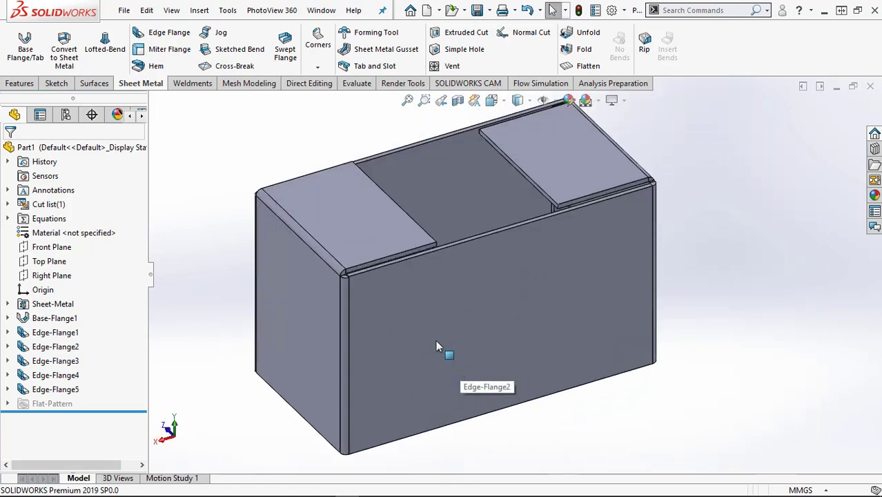
left_click(35, 390)
left_click(44, 354)
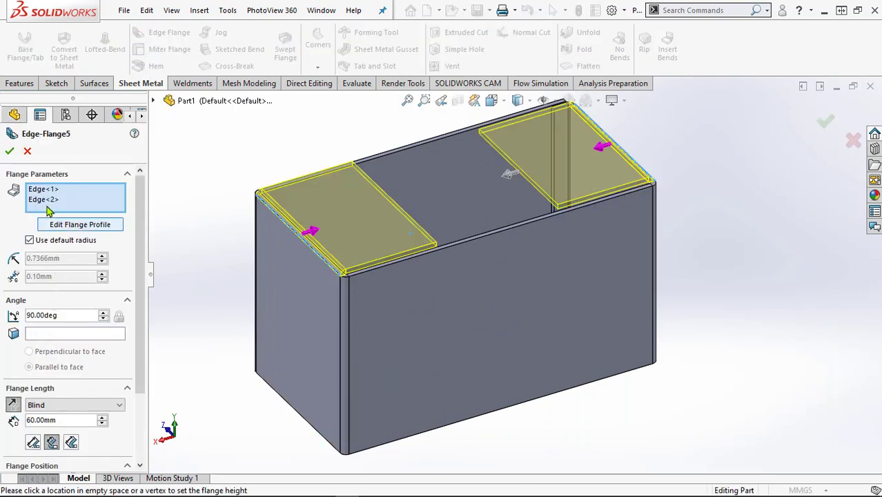
left_click(45, 200)
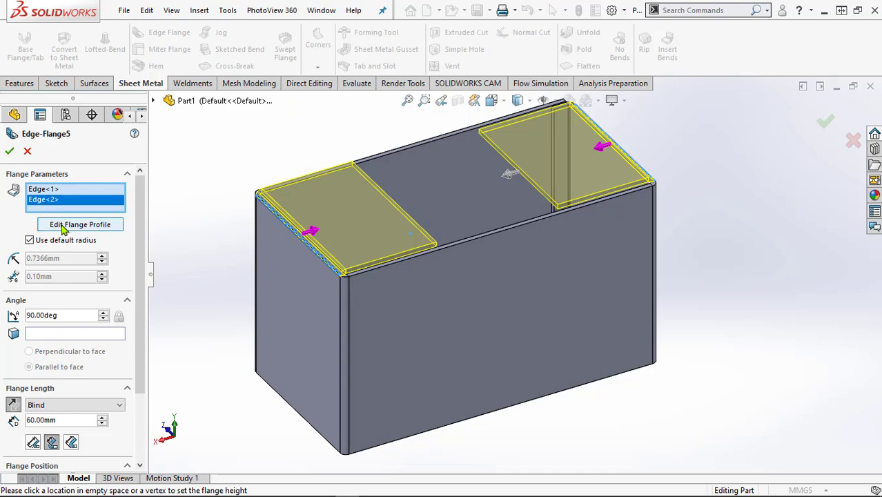
left_click(63, 226)
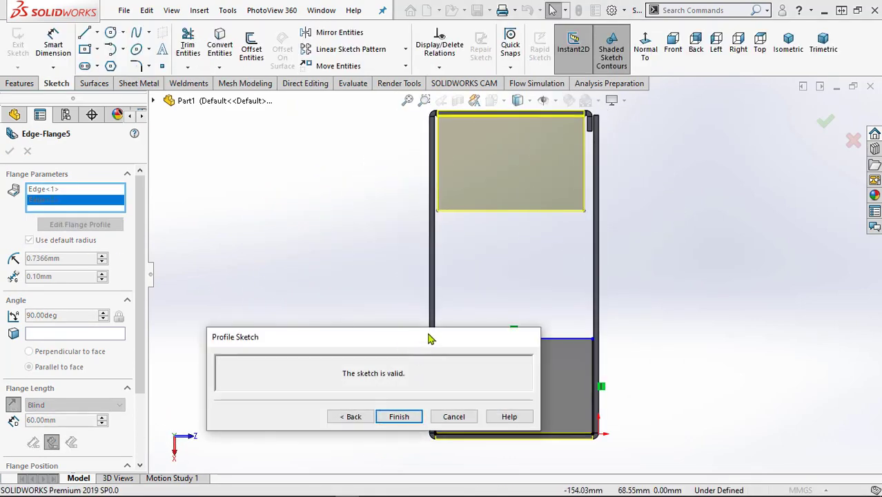
Step: Pull both sides of the second flap's profile inward, leaving gaps of about 3.4 mm and 4.4 mm at the long walls
mouse_move(430, 336)
left_mouse_down()
mouse_move(780, 122)
mouse_move(624, 107)
left_mouse_up()
scroll(425, 420, "down", 3)
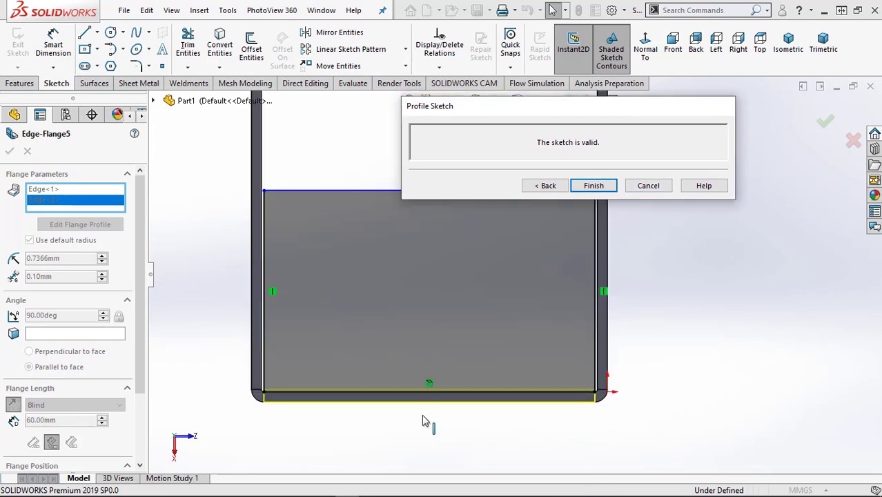
mouse_move(264, 394)
left_mouse_down()
mouse_move(281, 393)
mouse_move(273, 393)
left_mouse_up()
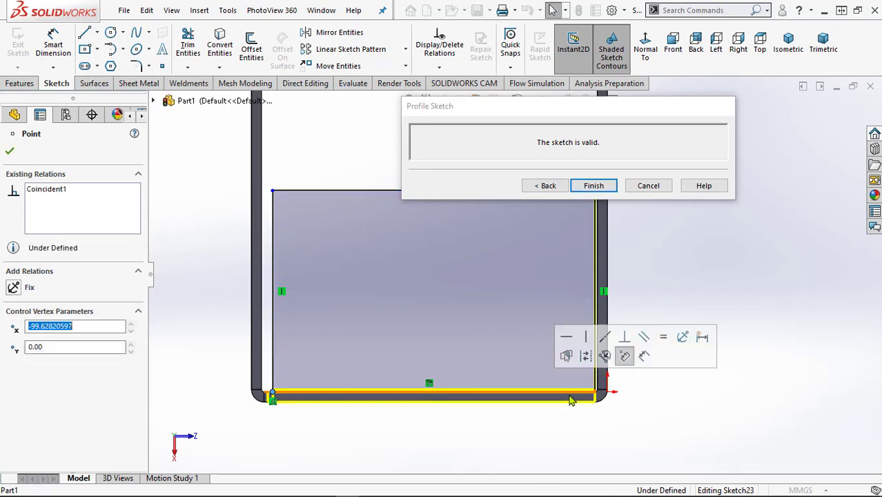
left_click(592, 393)
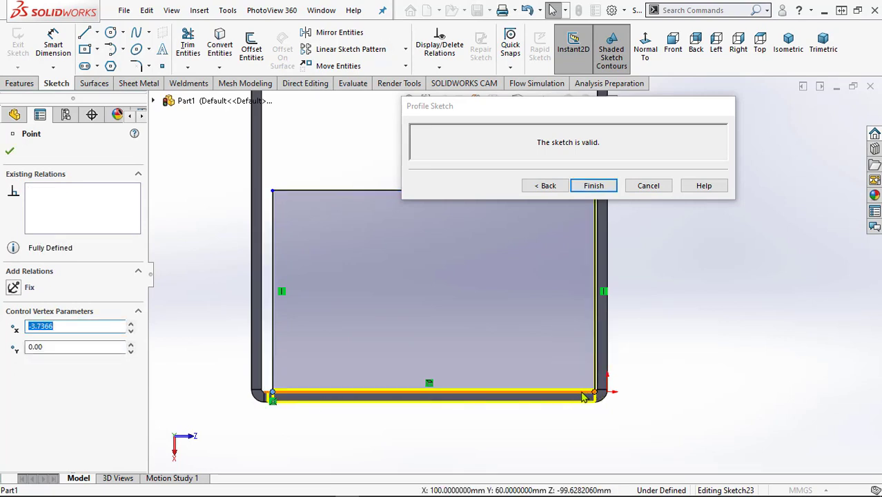
left_click_drag(581, 392, 583, 393)
scroll(571, 416, "up", 4)
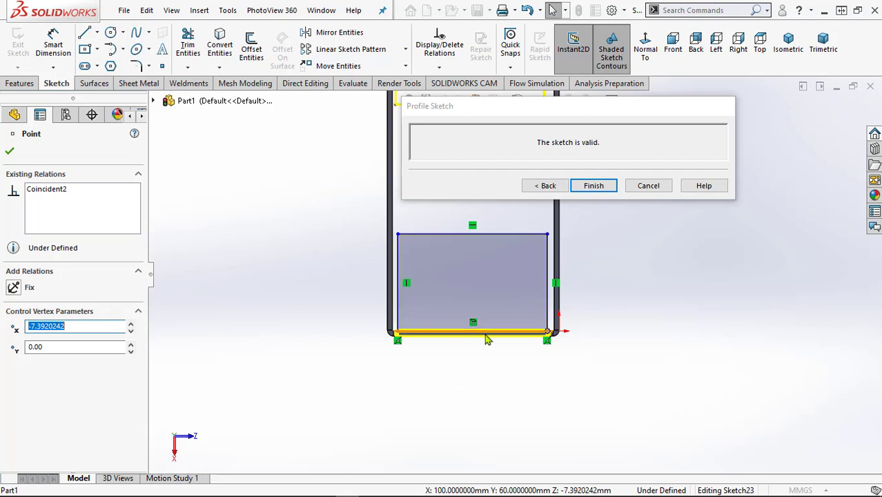
Step: Dimension the gap between the profile's lower corner and the inner face of the long wall opposite the glue tab as 2 mm
left_click(53, 45)
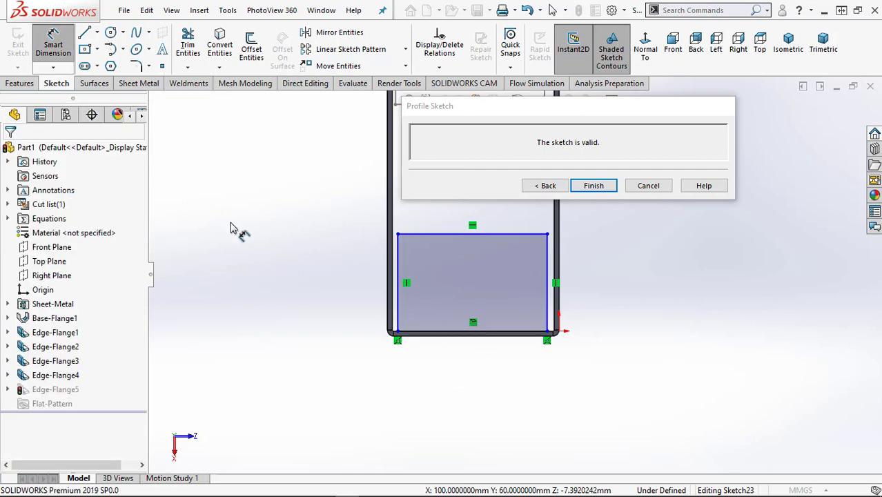
scroll(381, 319, "down", 3)
scroll(426, 344, "down", 2)
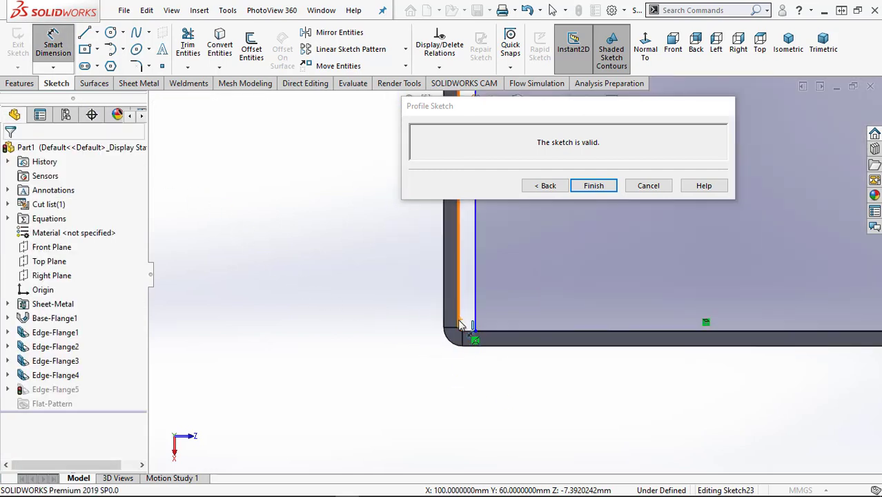
left_click(458, 319)
left_click(476, 338)
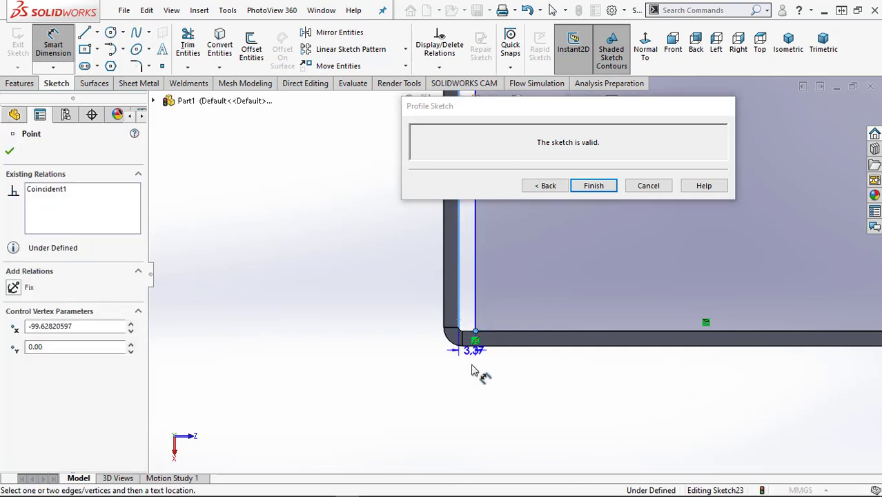
left_click(467, 382)
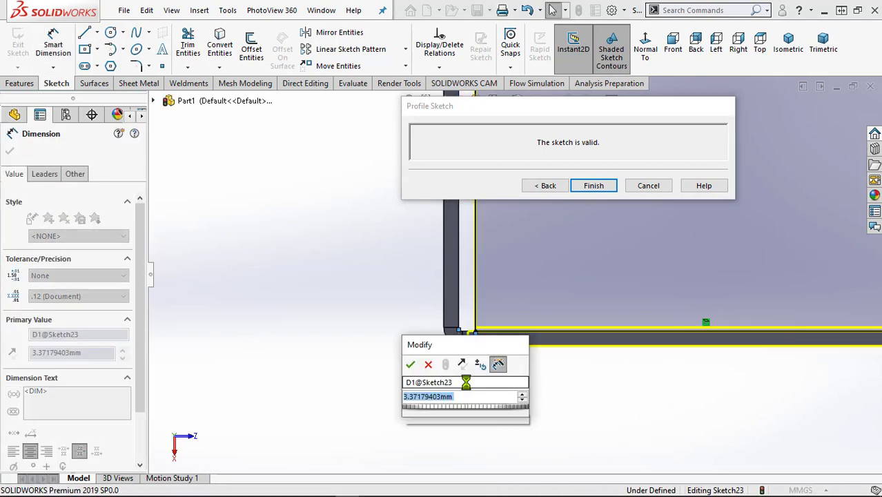
type("2.00mm")
Step: Dimension the gap between the profile's other lower corner and the inner face of the glue-tab-side long wall as 2 mm
scroll(542, 395, "down", 3)
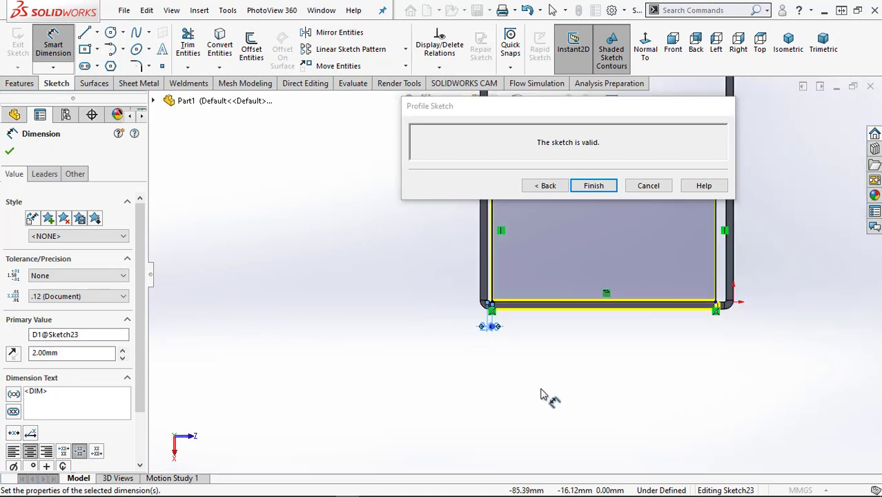
scroll(729, 307, "up", 3)
scroll(690, 297, "up", 2)
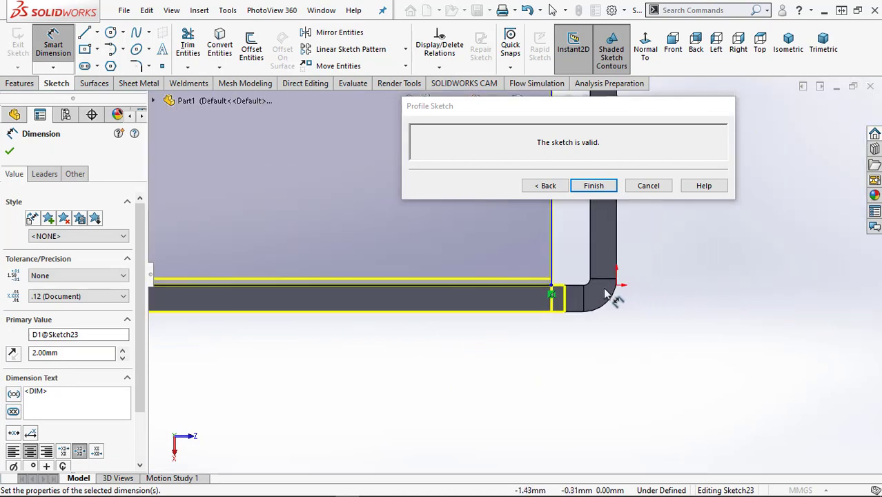
left_click(553, 287)
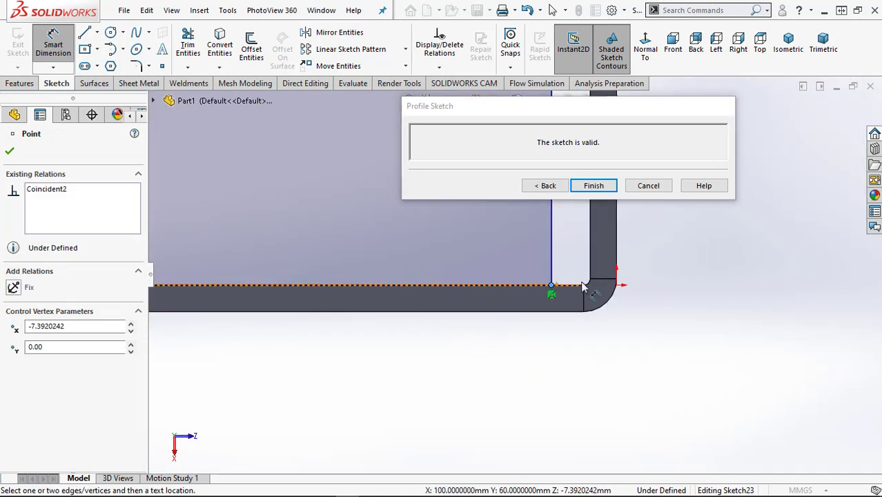
left_click(592, 279)
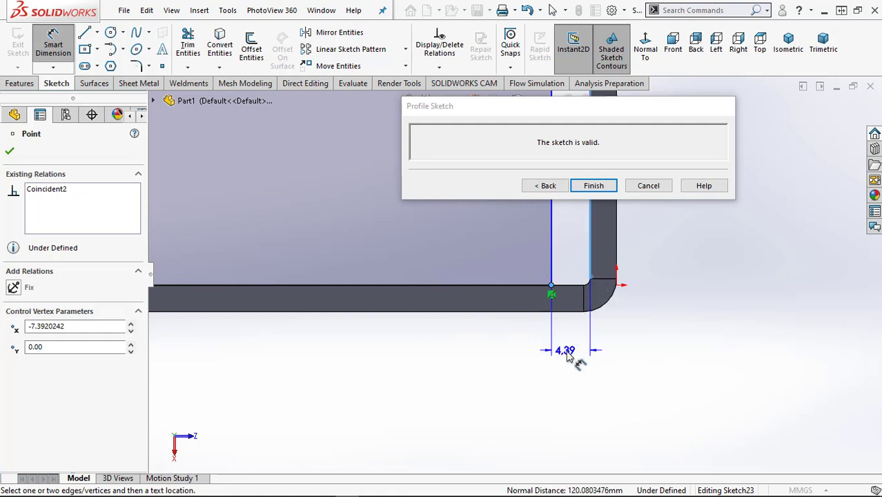
left_click(568, 354)
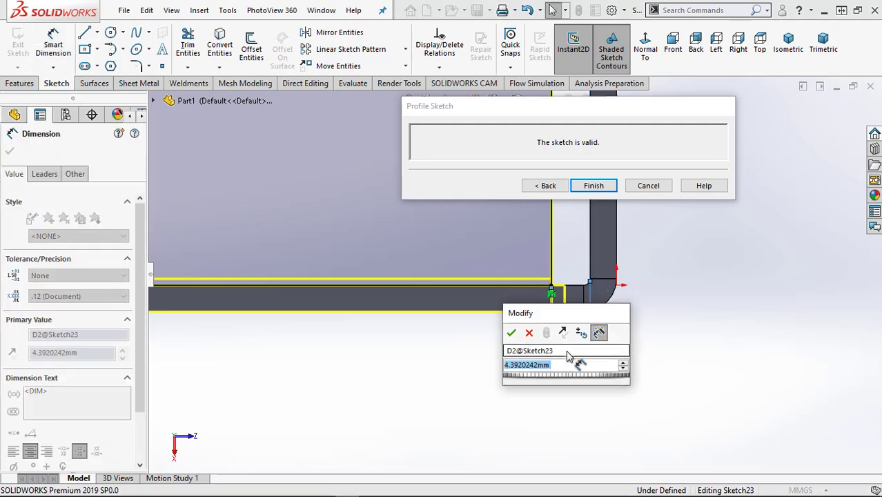
type("2")
left_click(512, 333)
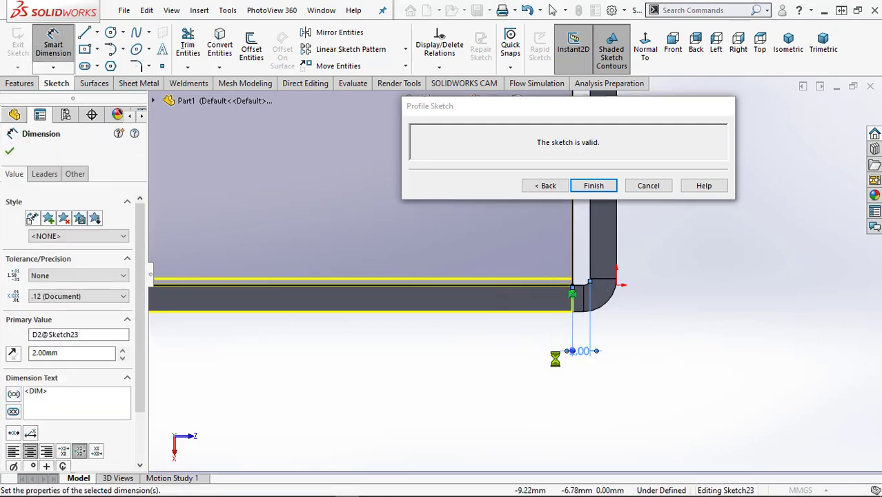
Step: Set the second flap's gap to the glue-tab-side long wall to 6 mm
scroll(583, 404, "up", 11)
scroll(533, 221, "down", 3)
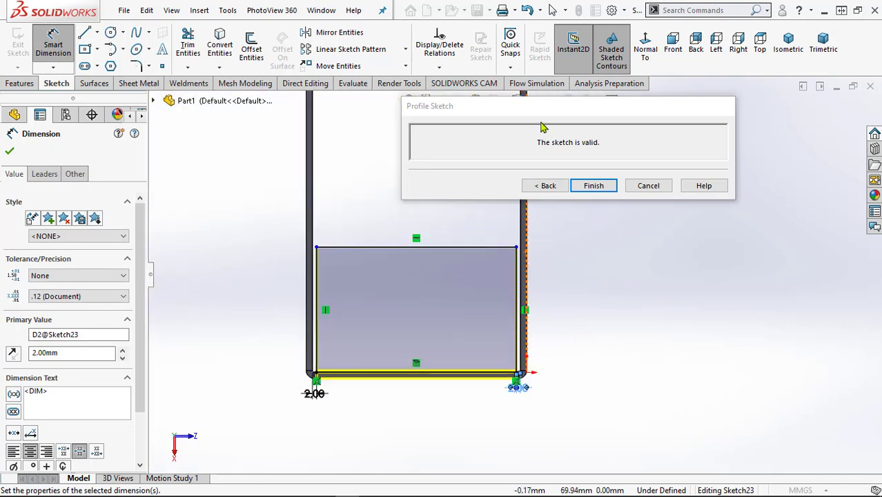
left_click_drag(546, 109, 683, 389)
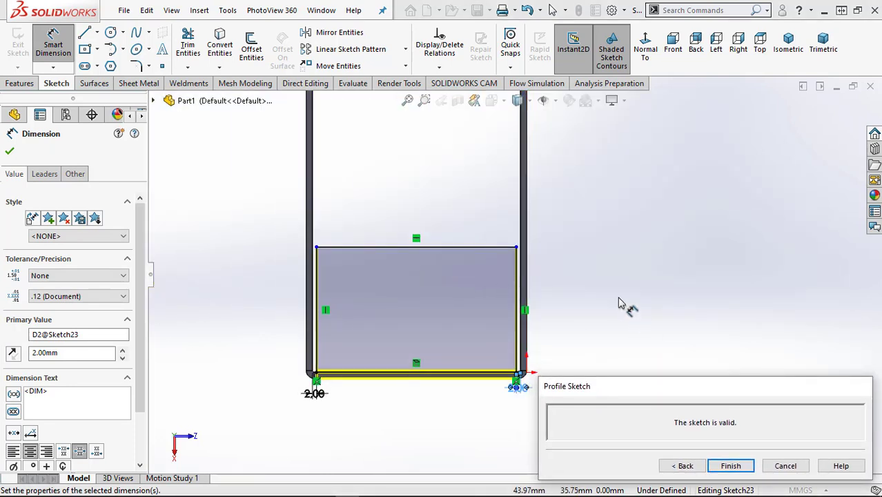
scroll(528, 181, "up", 4)
scroll(522, 232, "down", 2)
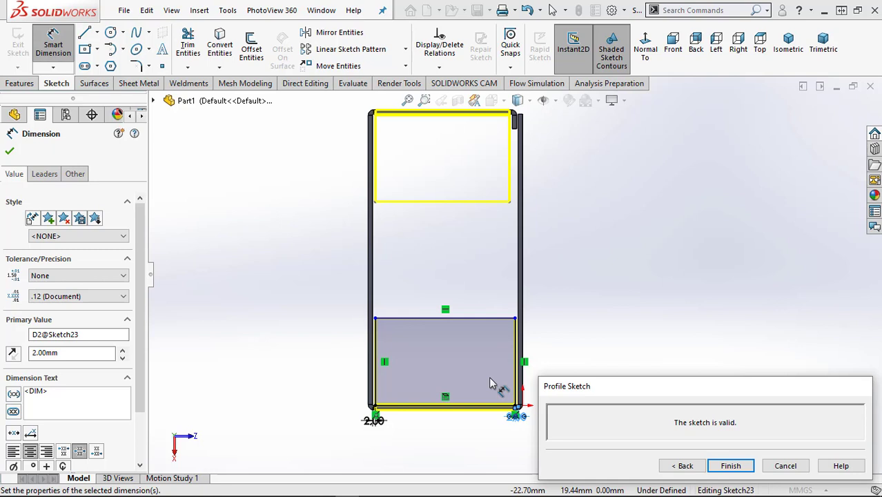
scroll(490, 383, "up", 8)
double_click(492, 304)
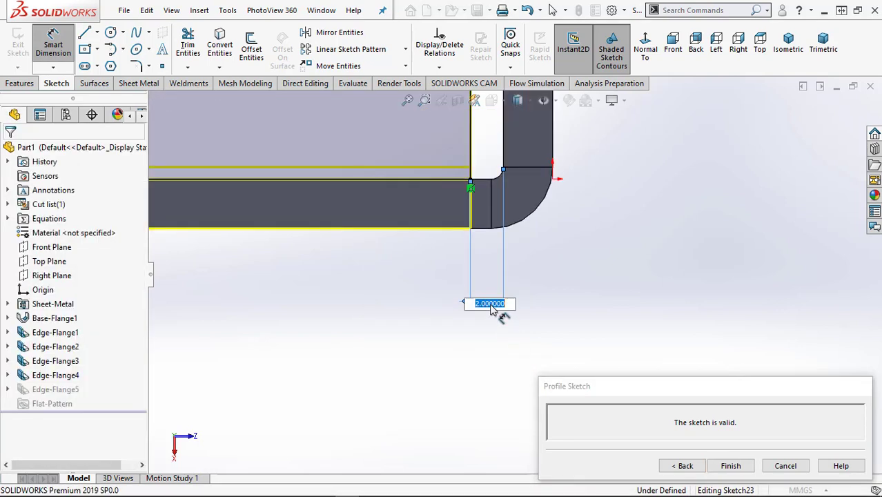
type("6")
key("Return")
Step: Finish the second flap's flange profile and inspect both end flaps from above and in a 3D view
scroll(504, 359, "down", 6)
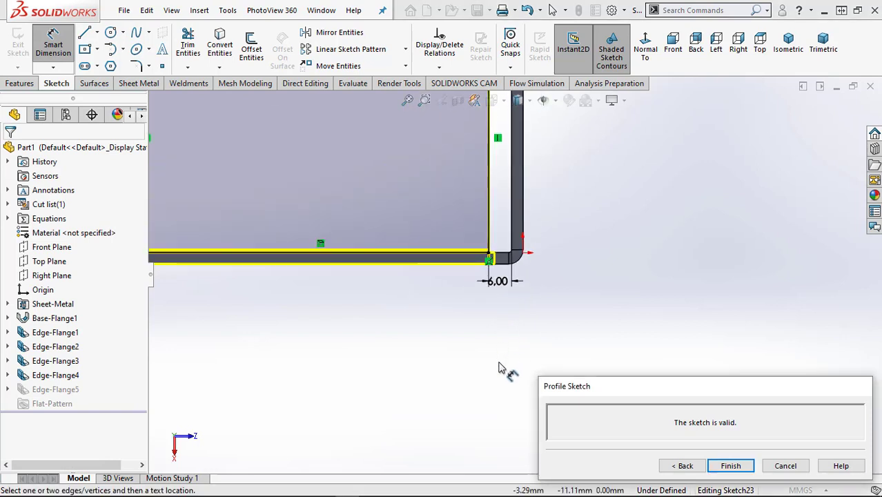
scroll(499, 333, "up", 3)
scroll(523, 150, "down", 4)
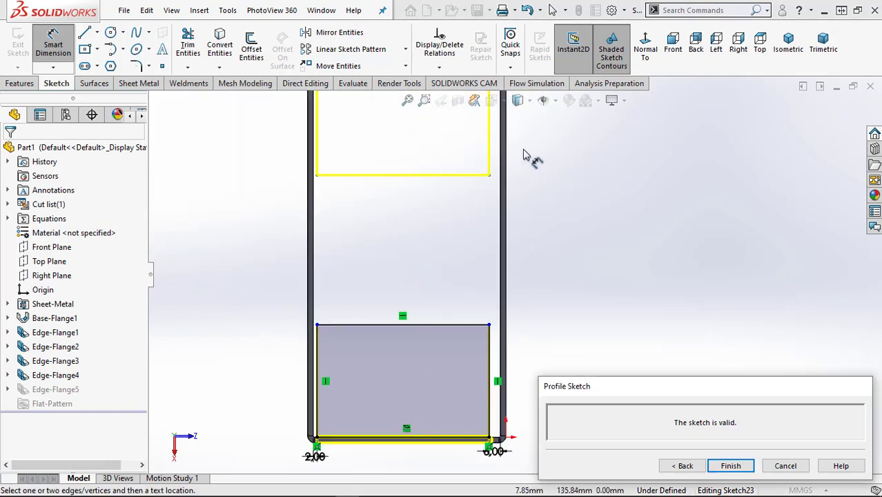
scroll(523, 157, "up", 3)
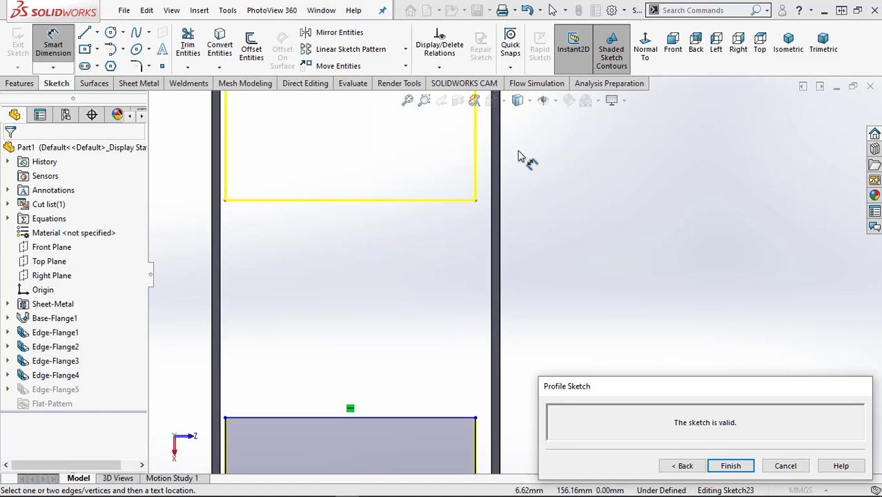
scroll(487, 221, "up", 4)
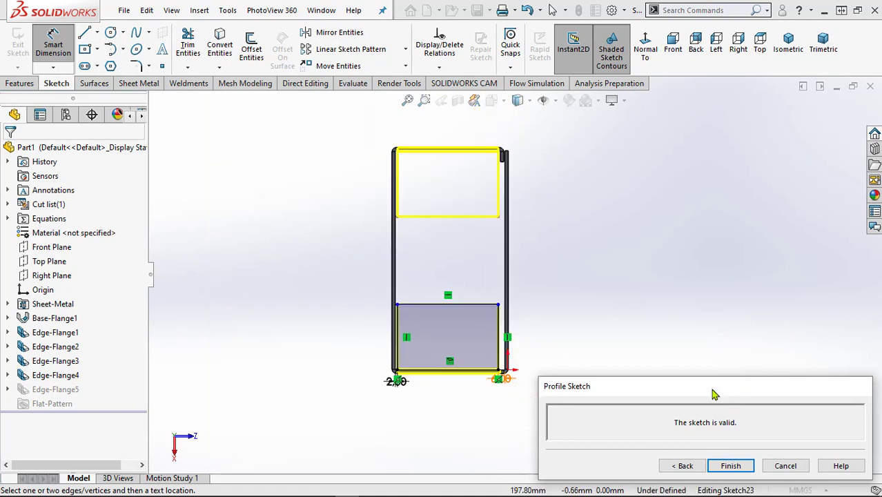
left_click_drag(714, 391, 702, 247)
left_click(716, 329)
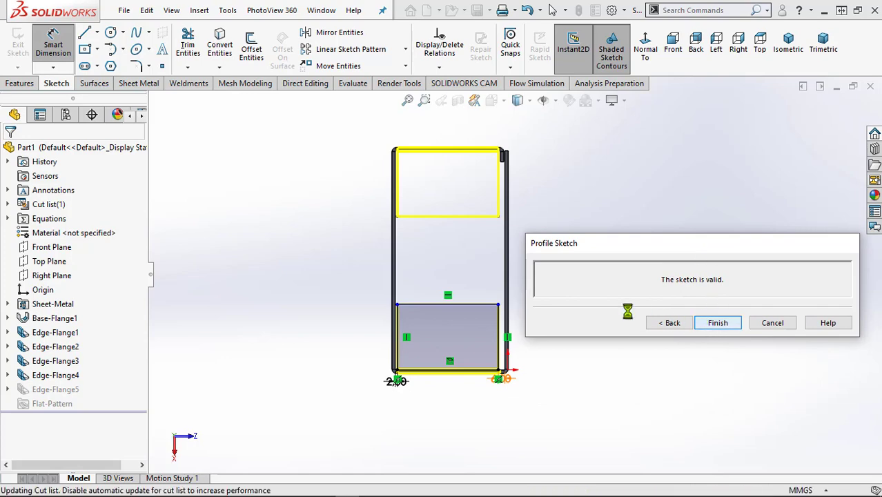
scroll(539, 311, "down", 4)
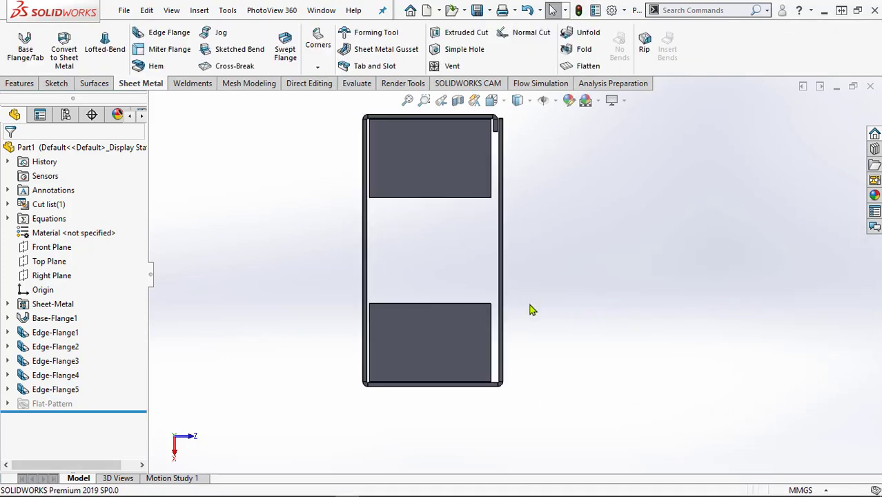
middle_click_drag(472, 329, 483, 138)
scroll(424, 200, "down", 4)
scroll(424, 200, "up", 3)
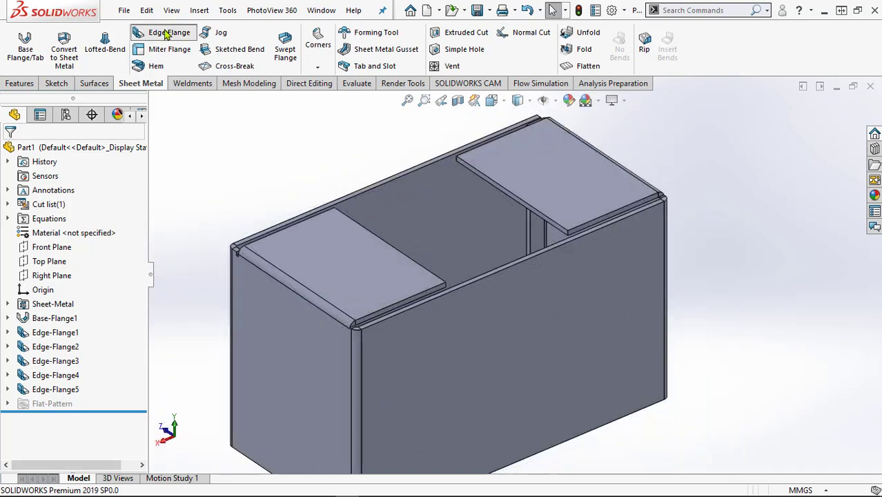
Step: Start an edge flange on the upper outer edges of both long walls and set the flange length to 49 mm
left_click(166, 35)
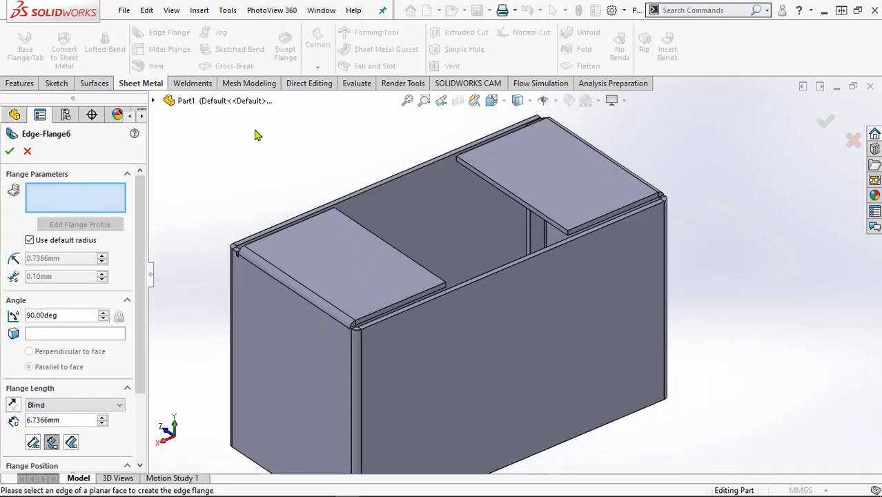
left_click(486, 278)
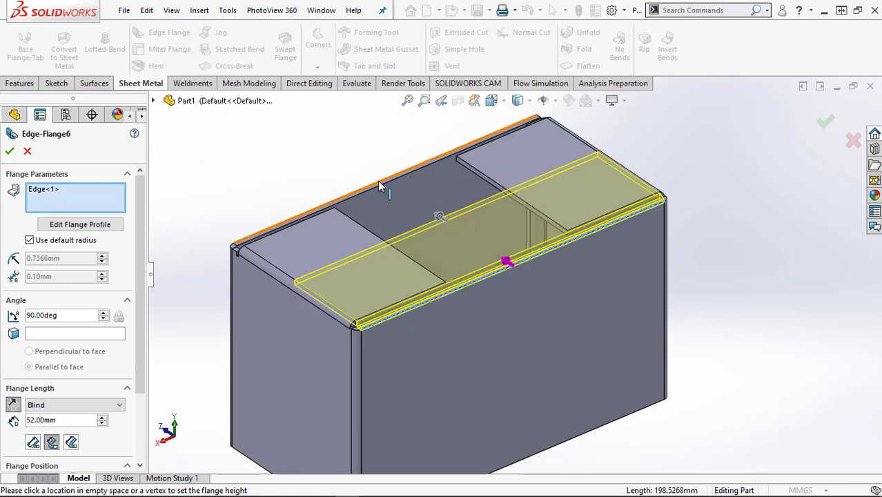
left_click(378, 183)
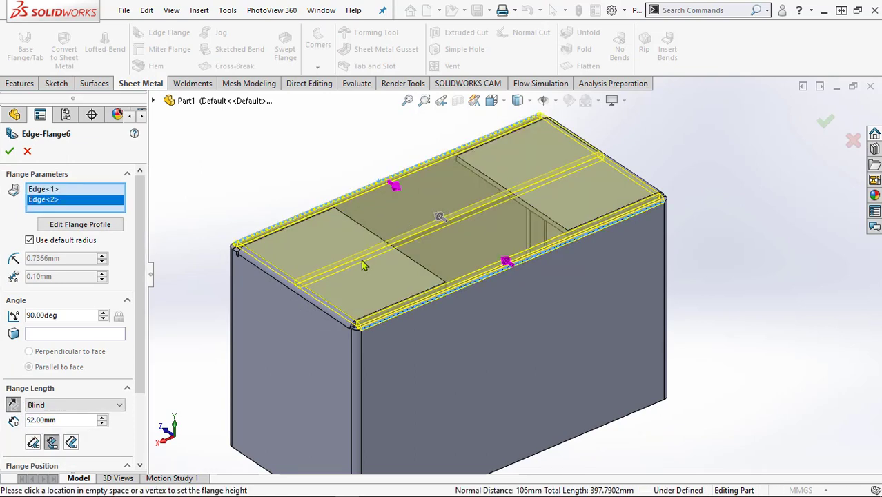
scroll(270, 330, "down", 5)
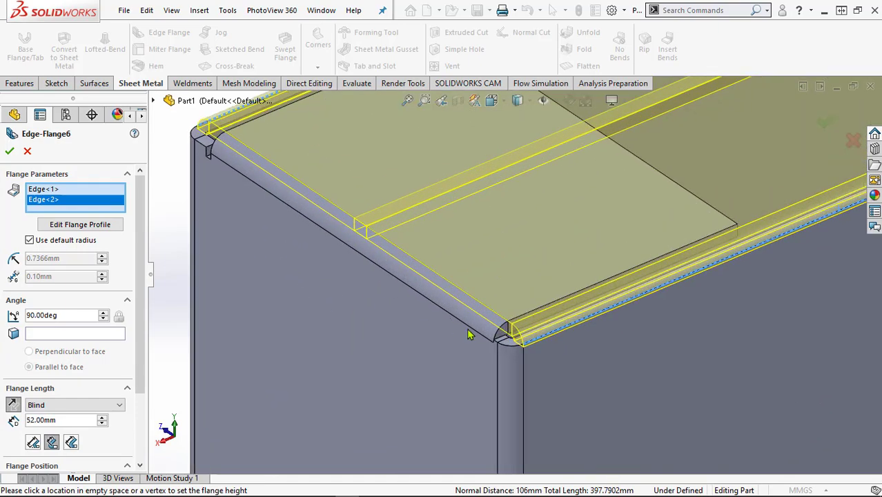
middle_click_drag(469, 335, 498, 292)
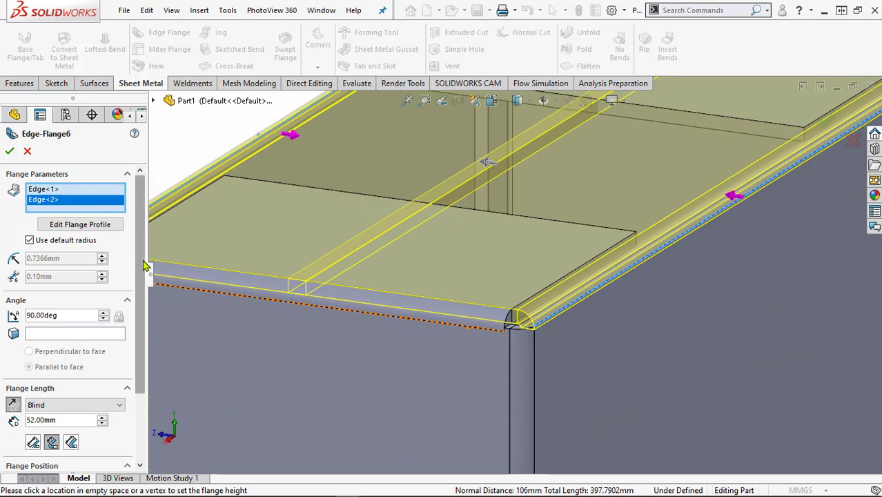
scroll(138, 341, "down", 3)
left_click(64, 328)
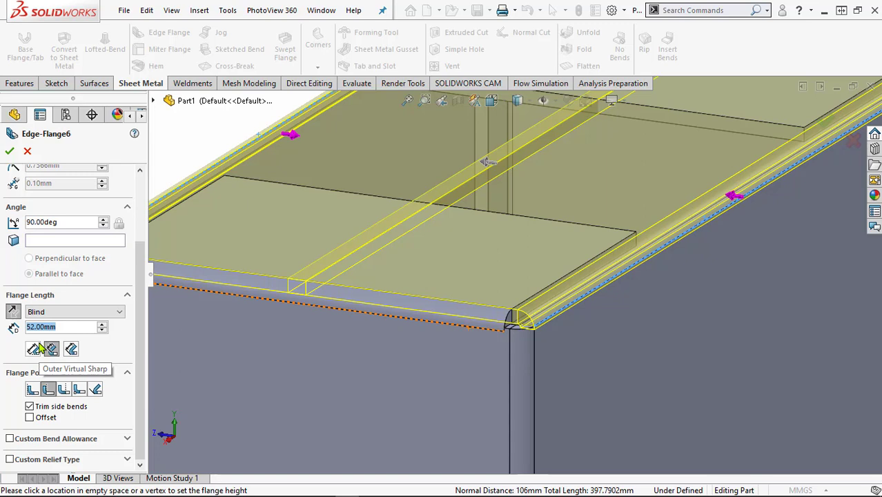
type("49")
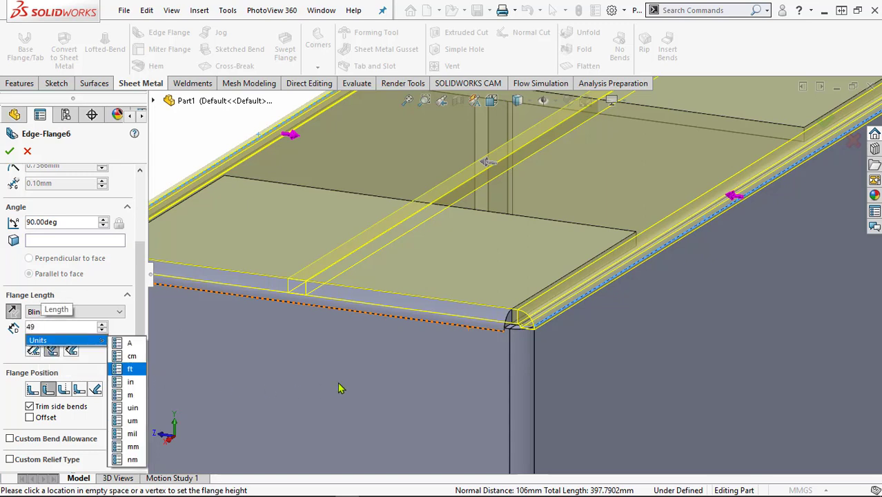
key("Return")
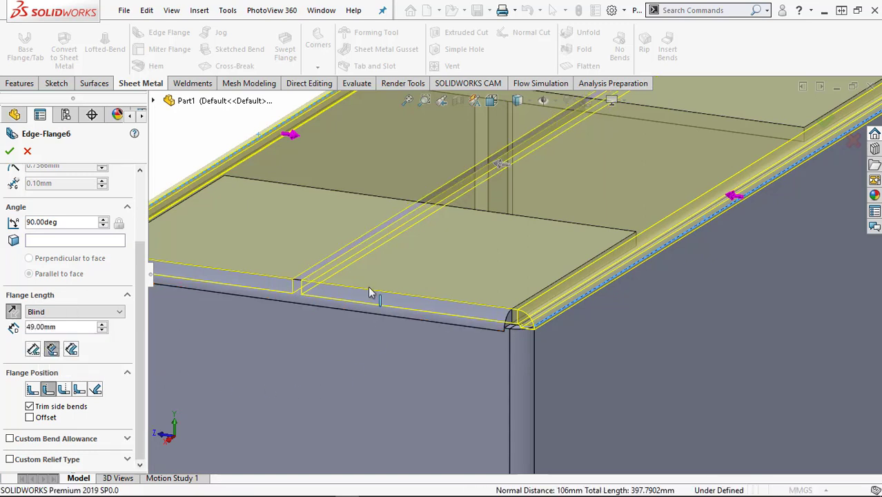
Step: Enable the flange position offset for the long closing flaps and set the offset distance to 4 mm
scroll(308, 288, "down", 5)
mouse_move(322, 294)
middle_mouse_down()
mouse_move(362, 301)
mouse_move(323, 300)
middle_mouse_up()
scroll(344, 325, "up", 6)
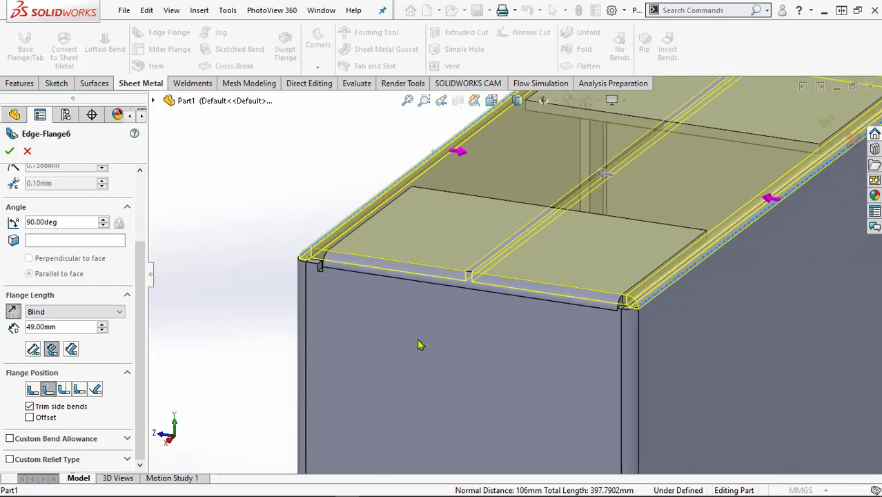
scroll(634, 396, "down", 2)
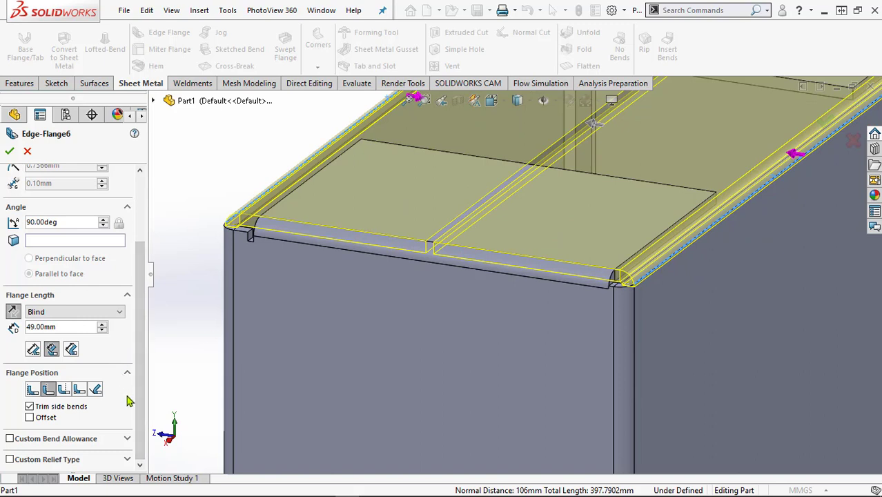
left_click(30, 418)
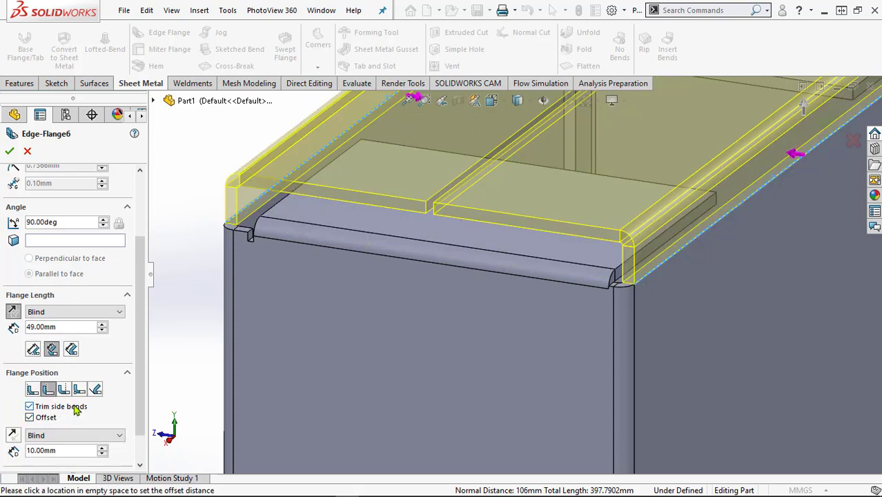
scroll(139, 394, "down", 2)
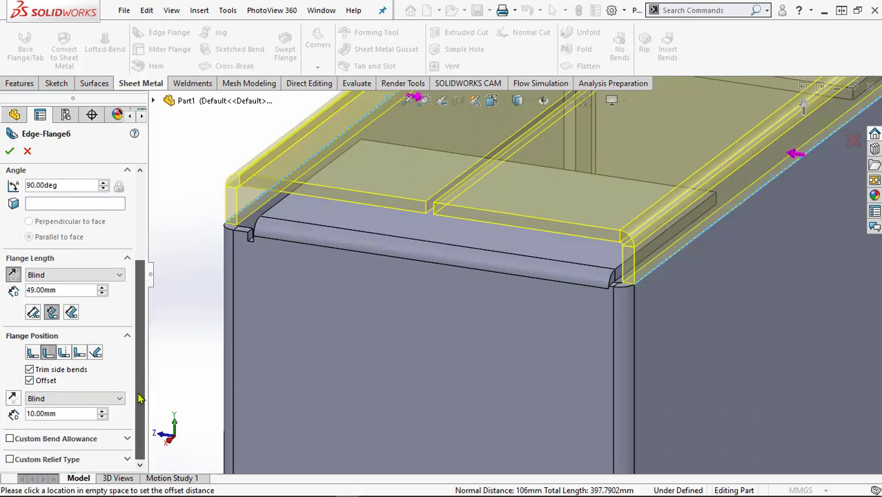
left_click(67, 413)
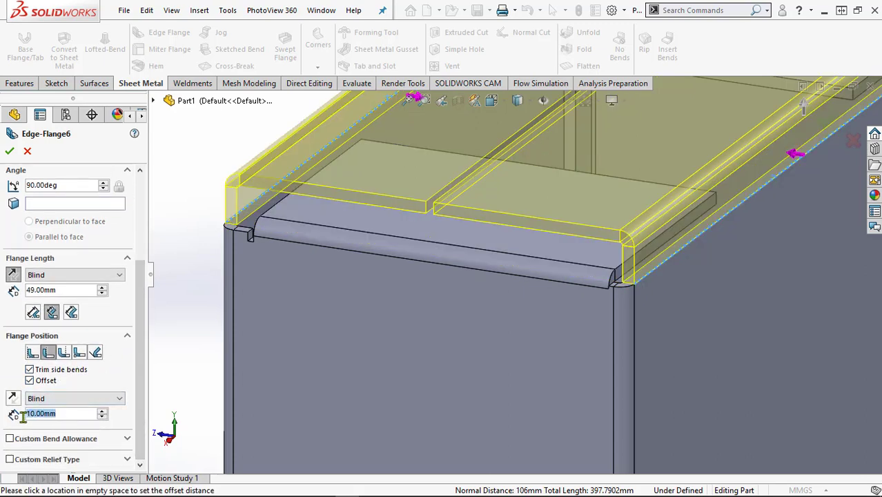
type("4")
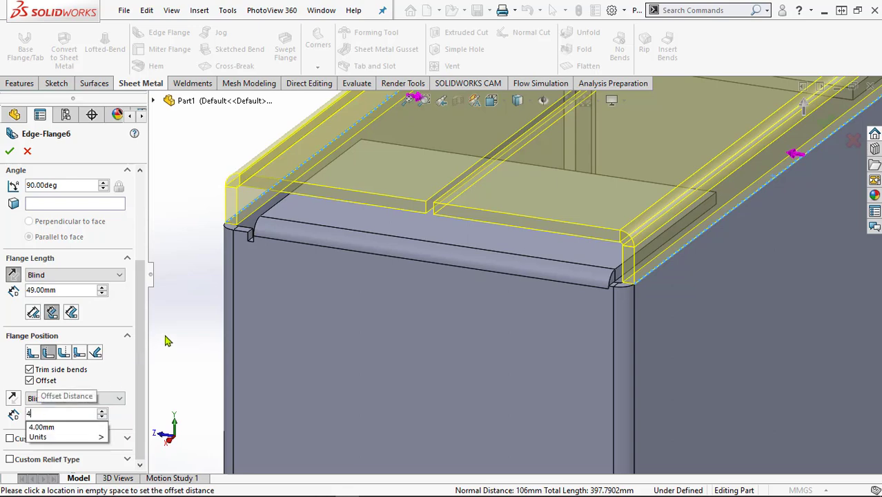
key("Return")
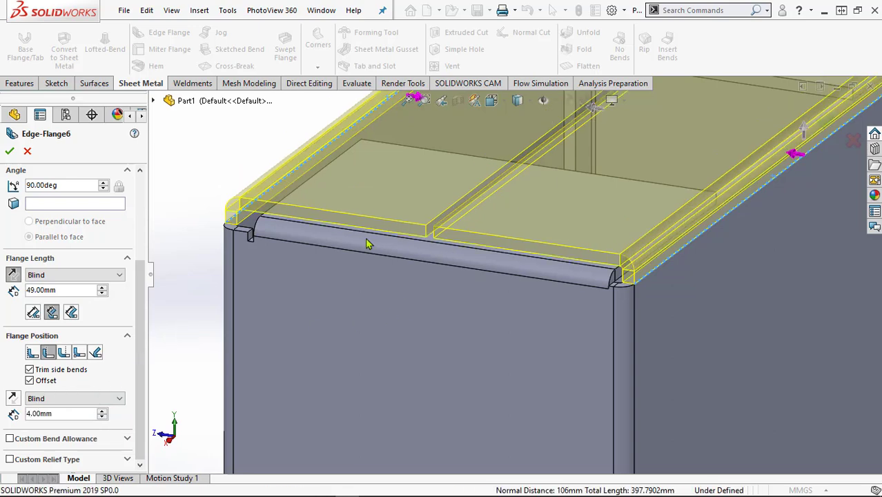
Step: Accept the closing-flap edge flange and inspect how the flaps sit over the end flaps at the box corners
scroll(617, 274, "down", 4)
middle_click_drag(521, 272, 233, 258)
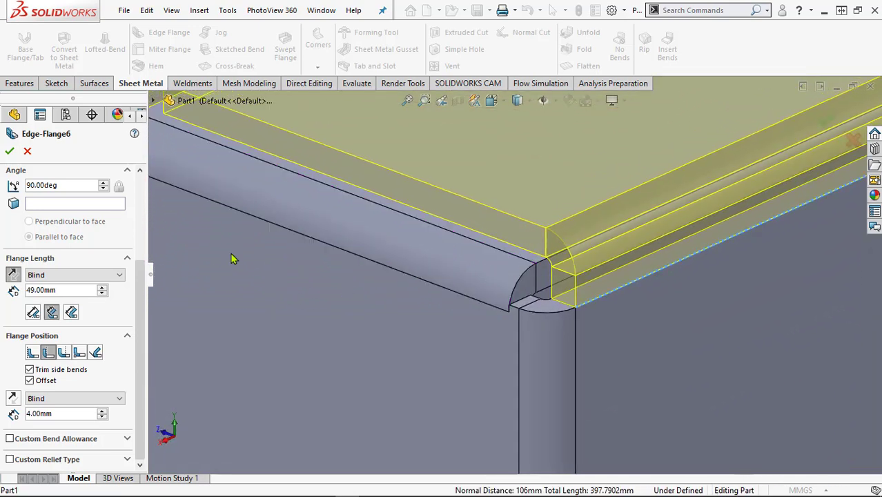
left_click(10, 151)
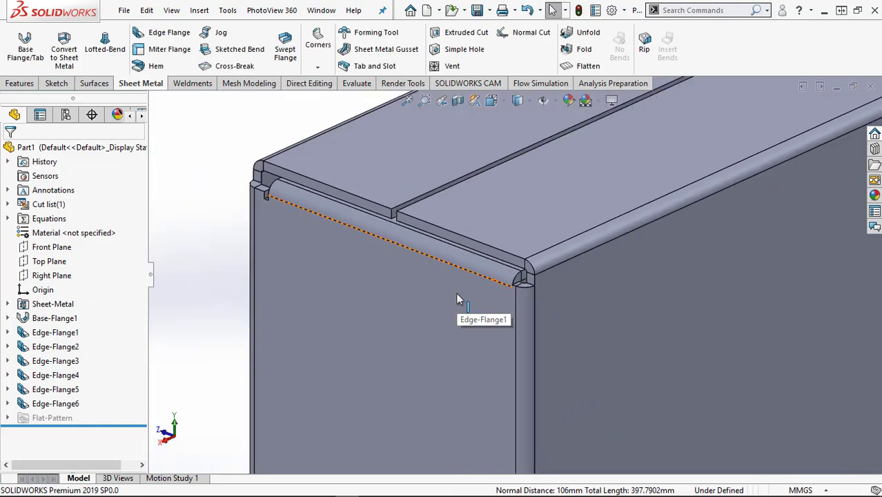
scroll(456, 293, "up", 5)
scroll(317, 233, "down", 6)
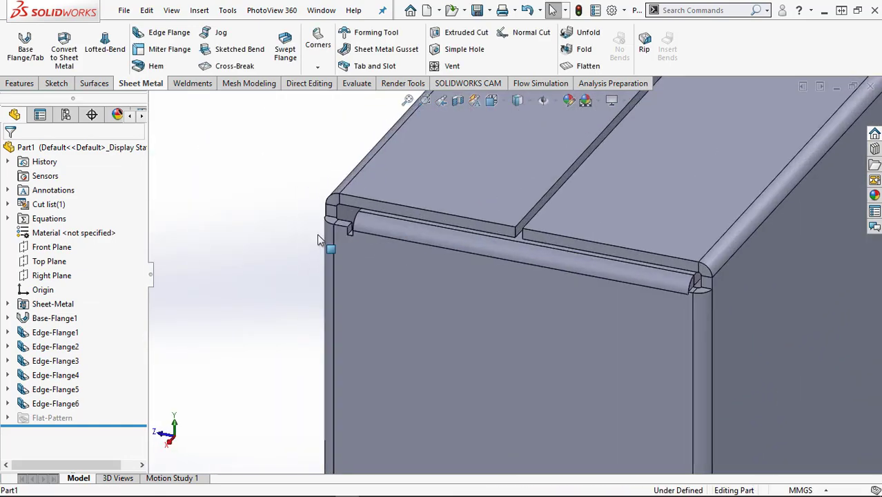
scroll(317, 234, "down", 2)
key("f")
Step: Edit the end flaps' edge flange to enable a blind position offset of 1 mm
left_click(55, 404)
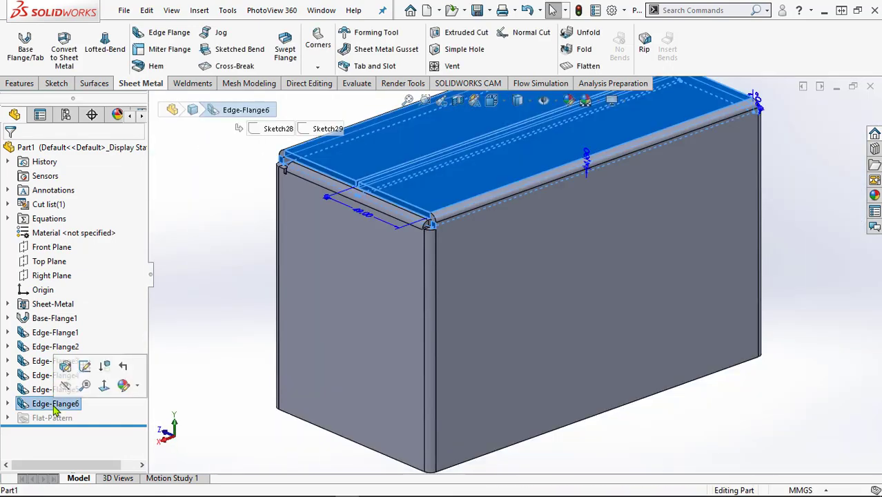
left_click(48, 389)
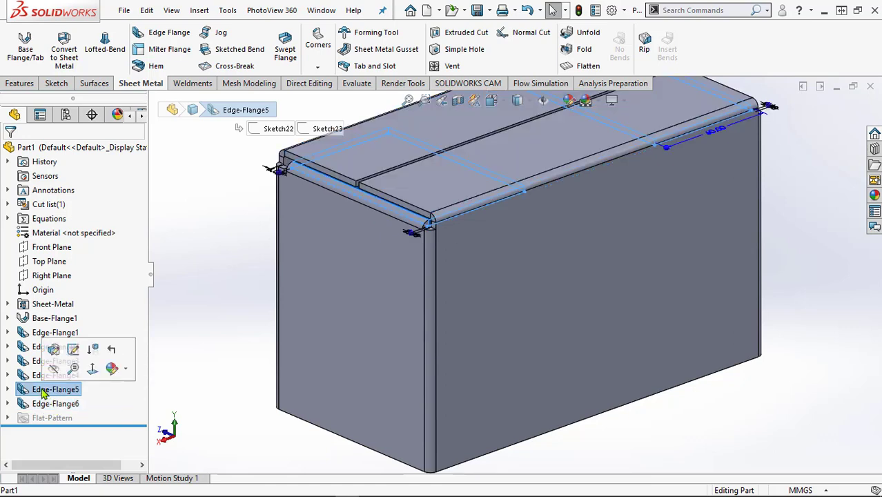
left_click(55, 352)
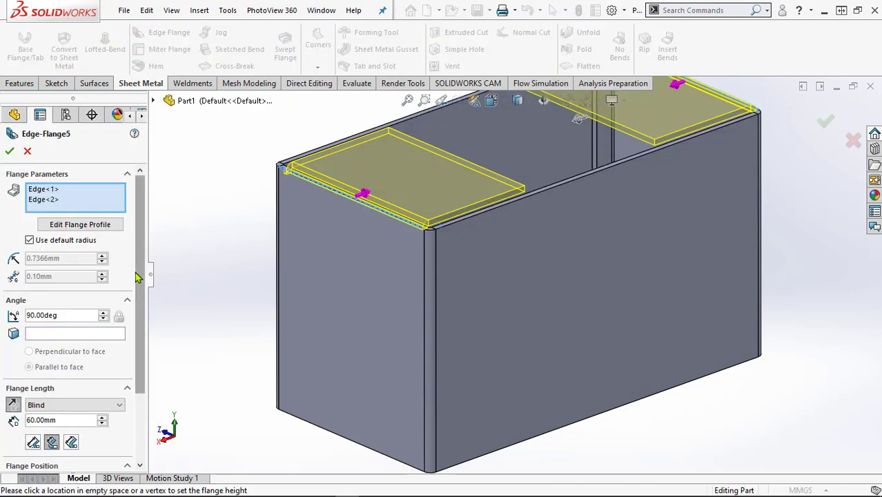
left_click_drag(140, 282, 140, 305)
scroll(325, 188, "down", 5)
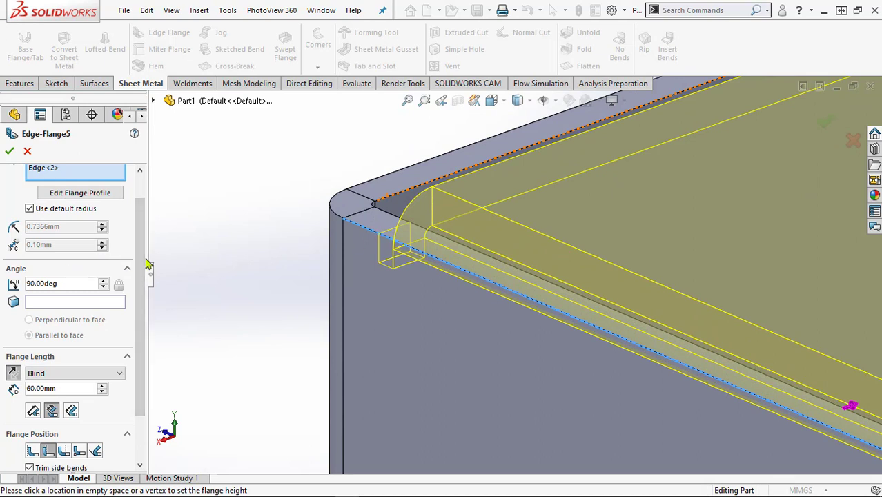
left_click_drag(145, 267, 138, 331)
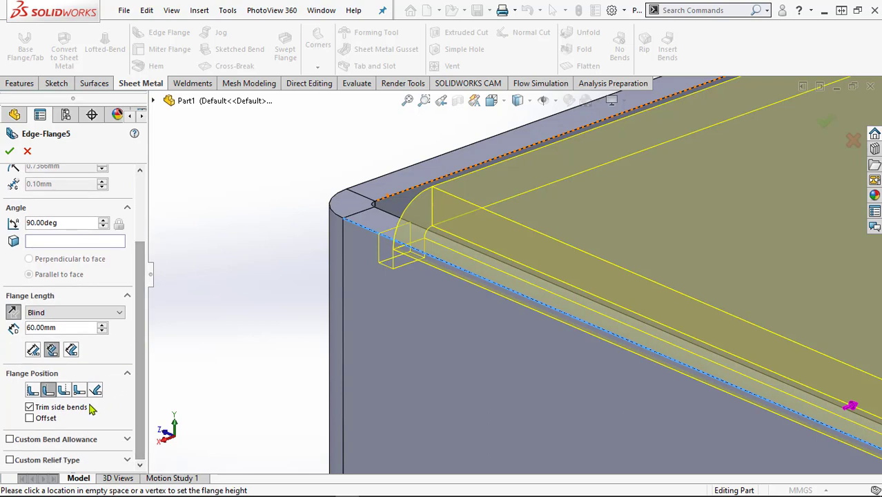
left_click(30, 419)
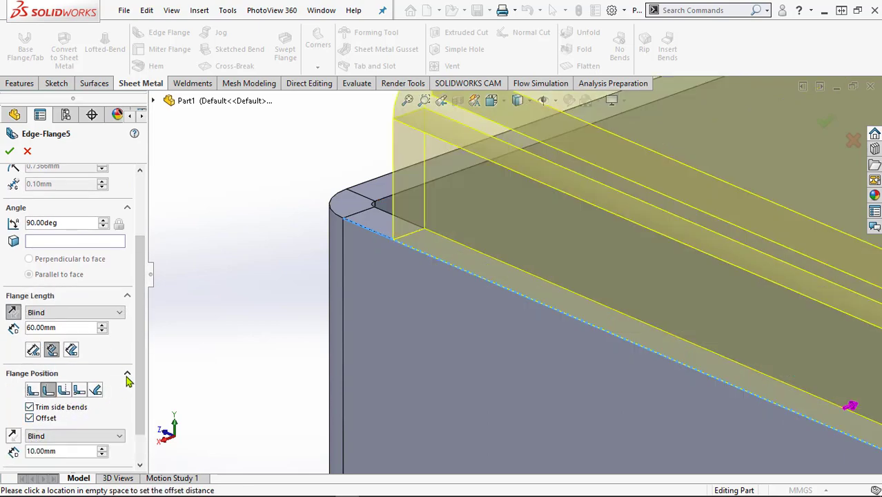
scroll(125, 394, "down", 2)
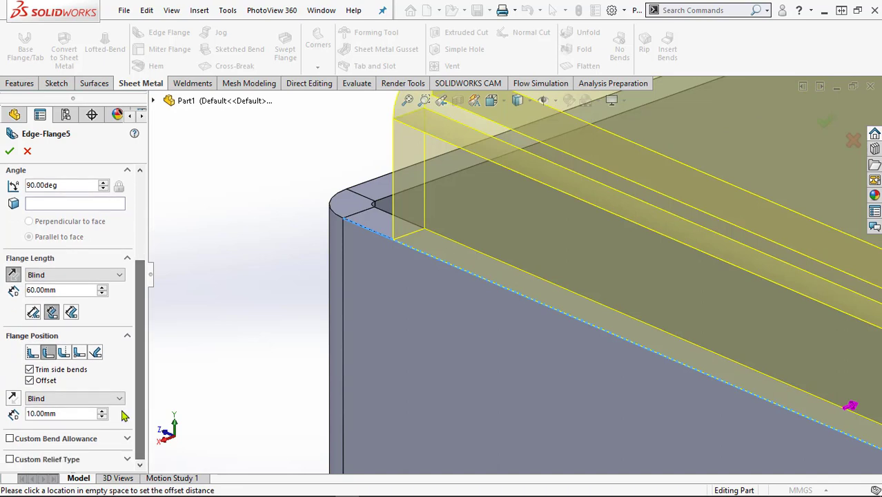
left_click(62, 416)
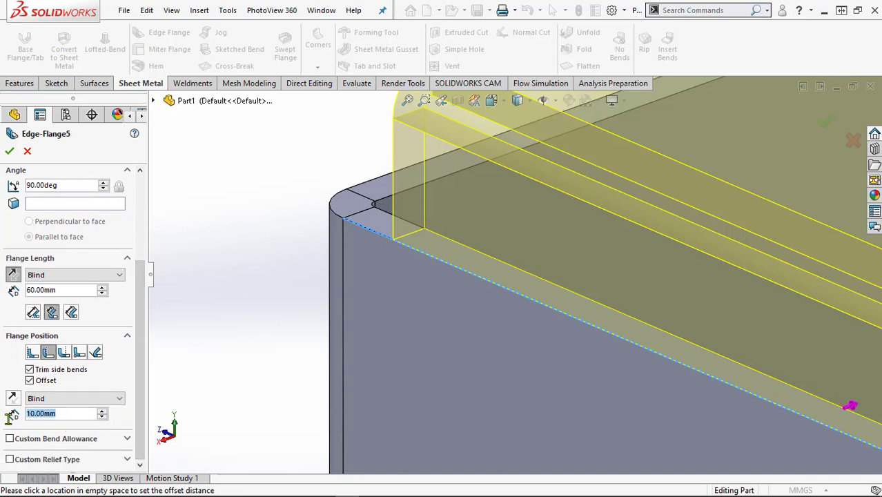
type("1")
key("Return")
scroll(275, 326, "up", 2)
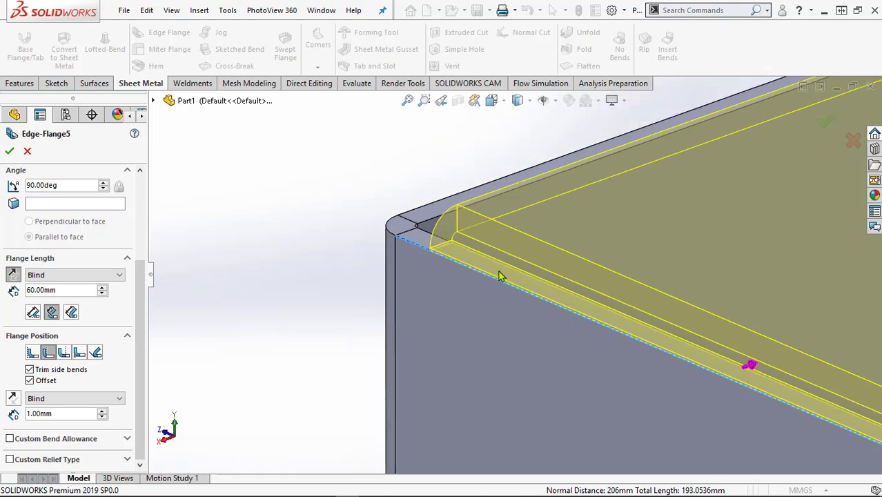
left_click(9, 151)
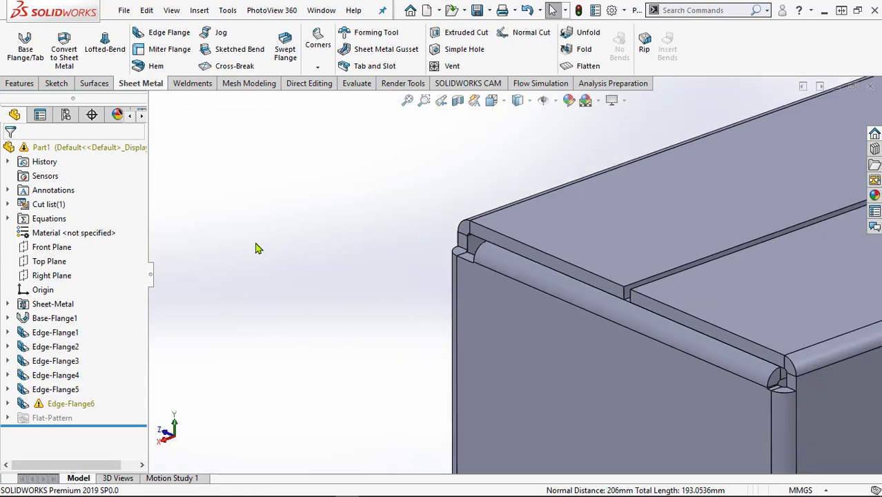
Step: Edit the long closing flaps' edge flange and set its position offset to 5 mm
scroll(683, 322, "up", 2)
middle_click_drag(764, 356, 705, 314)
scroll(705, 314, "up", 4)
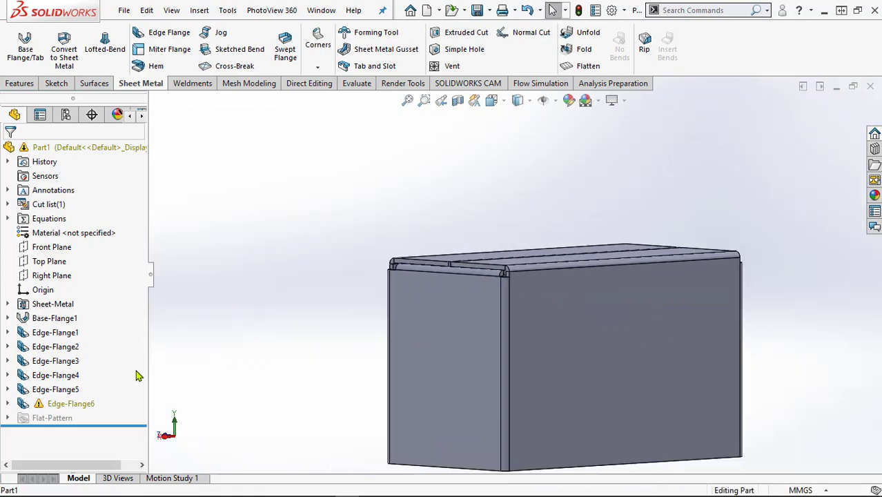
left_click(41, 411)
left_click(33, 414)
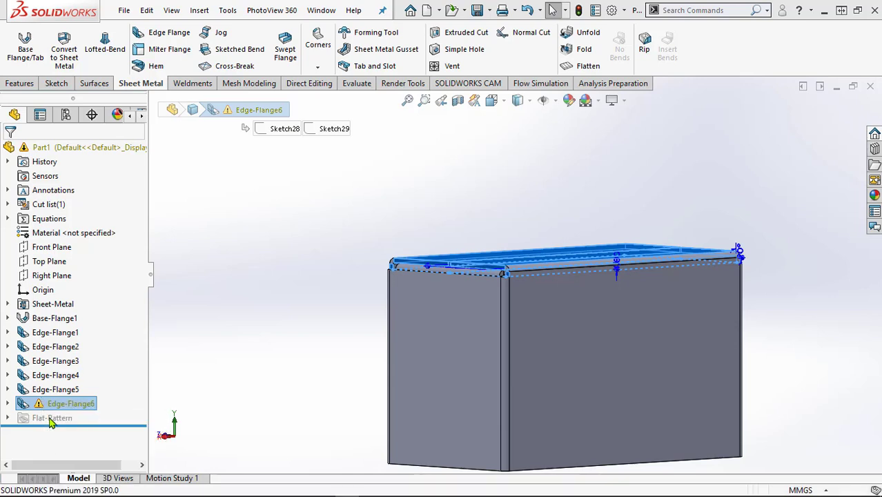
left_click_drag(141, 345, 143, 435)
left_click_drag(54, 415, 24, 417)
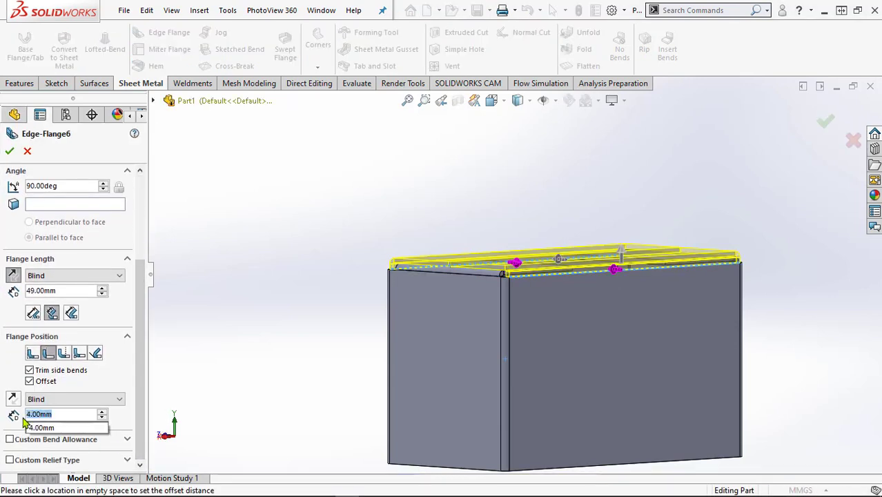
type("5")
key("Return")
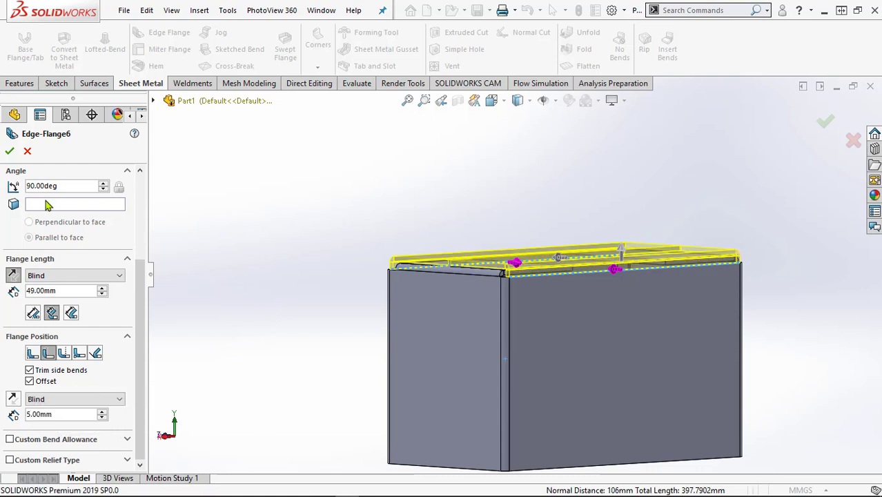
left_click(9, 151)
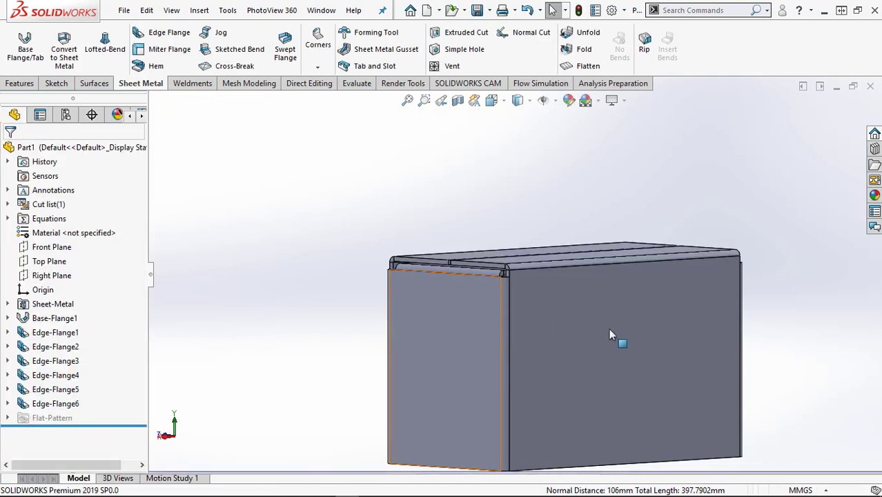
Step: Examine the clearance between the closing flaps and end flaps at the corners, up close and across the whole box
scroll(536, 276, "down", 2)
scroll(533, 269, "down", 4)
scroll(499, 286, "down", 2)
scroll(499, 287, "up", 4)
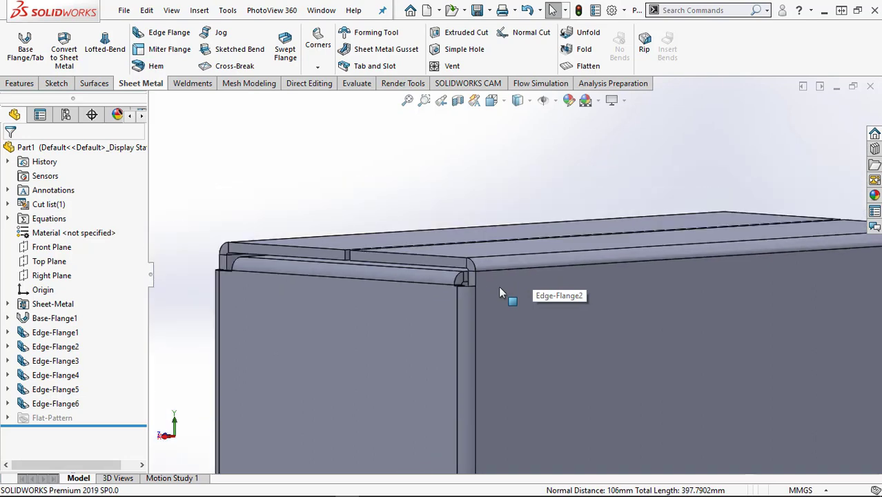
scroll(221, 248, "down", 2)
scroll(221, 252, "down", 3)
middle_click_drag(360, 303, 384, 326)
scroll(384, 326, "up", 8)
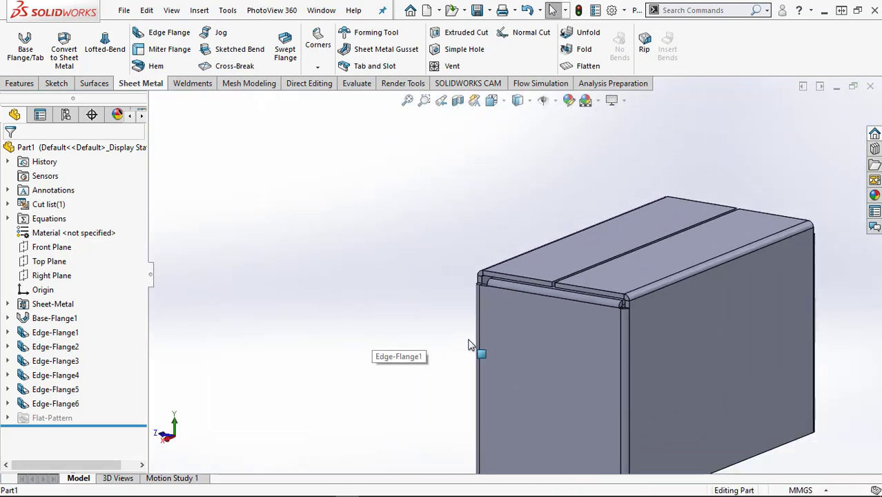
Step: Start an edge flange on the two short wall edges at the box's open end and set the flange length to 50 mm
scroll(685, 321, "down", 2)
middle_click_drag(634, 356, 416, 405)
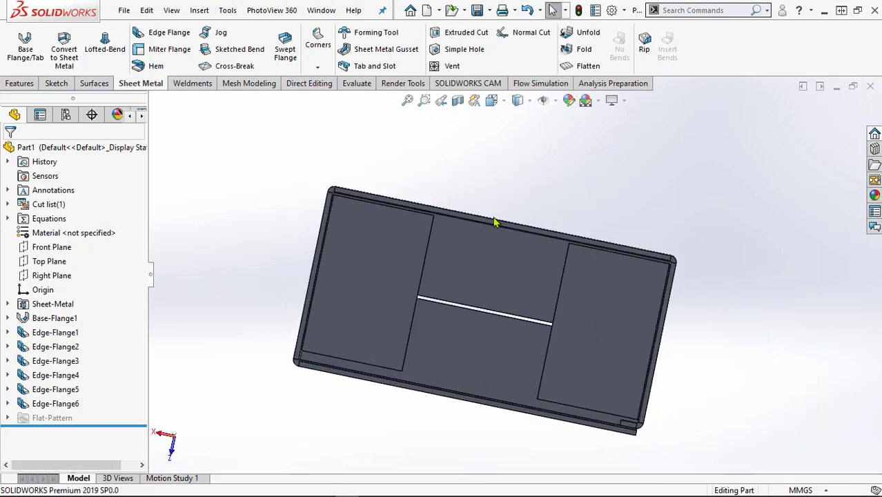
middle_click_drag(456, 427, 587, 243)
scroll(595, 431, "down", 2)
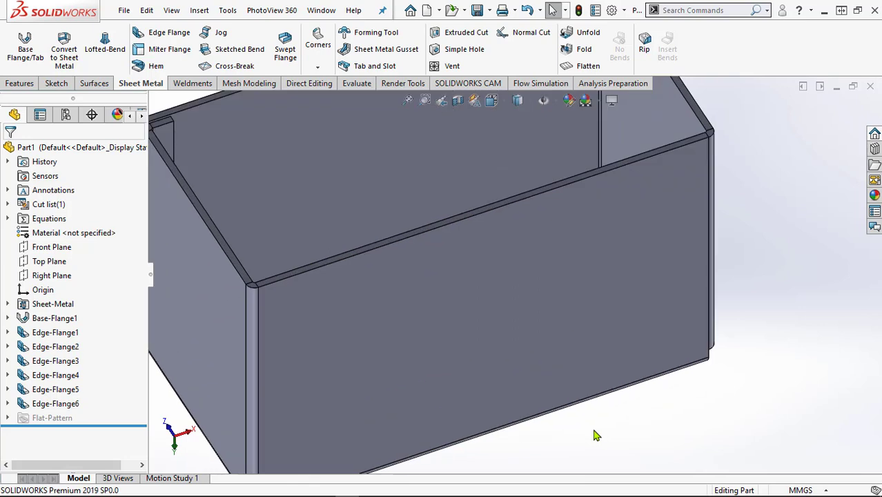
scroll(595, 430, "up", 2)
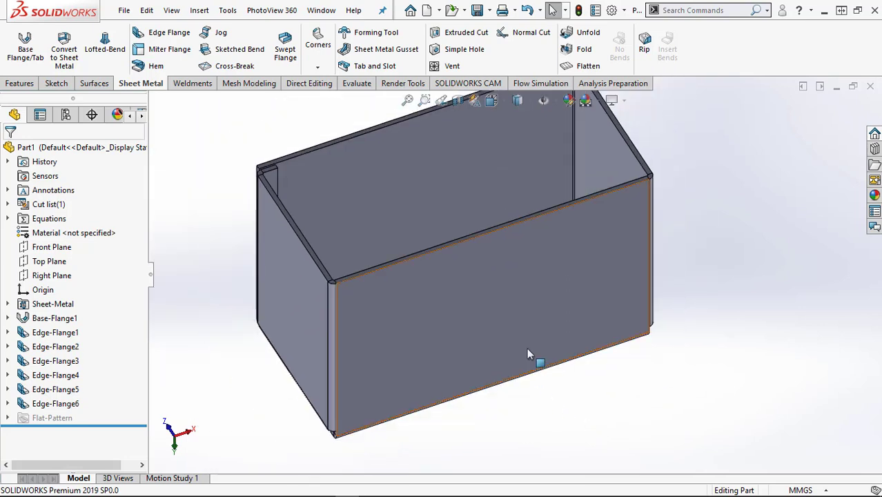
left_click(173, 35)
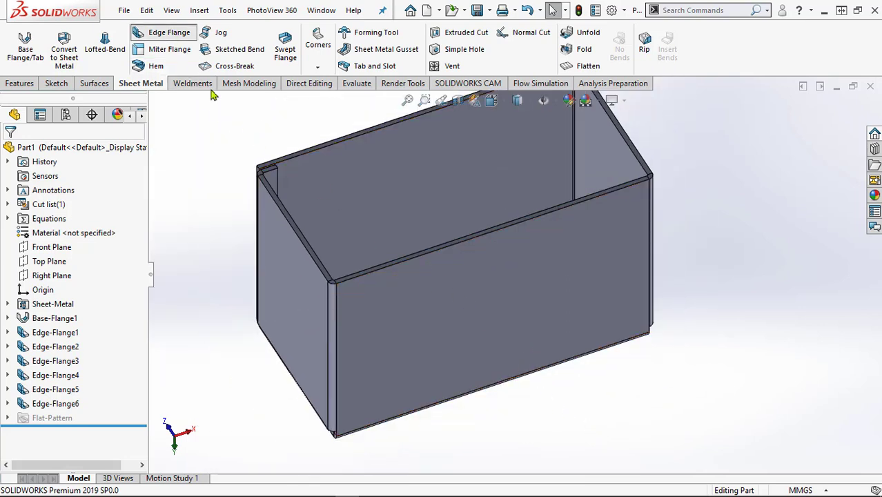
left_click(294, 237)
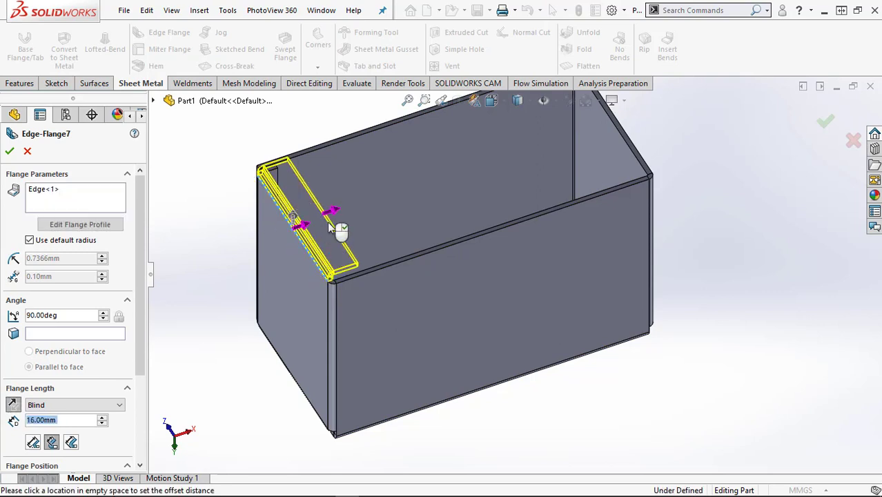
left_click(641, 158)
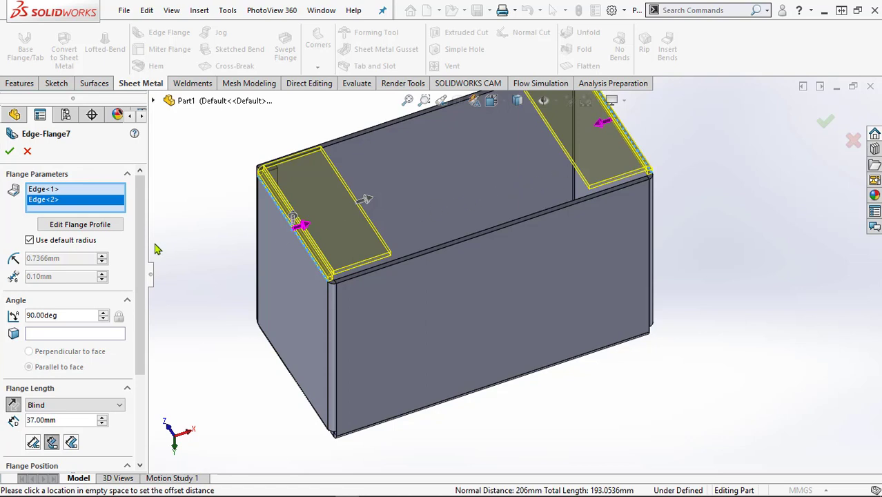
scroll(143, 259, "down", 3)
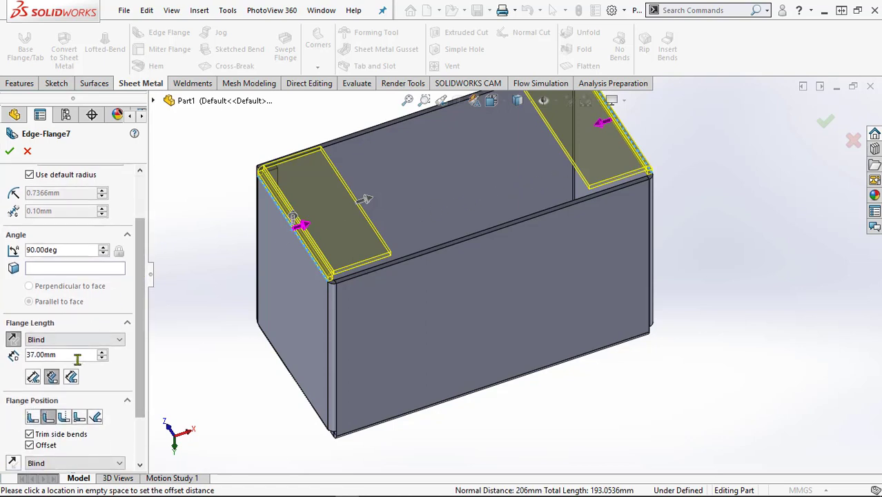
left_click_drag(77, 358, 16, 356)
type("50")
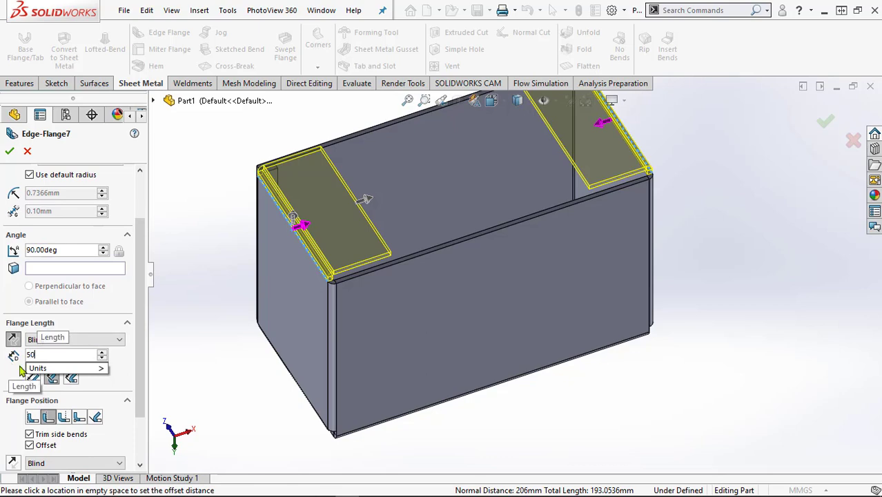
key("Return")
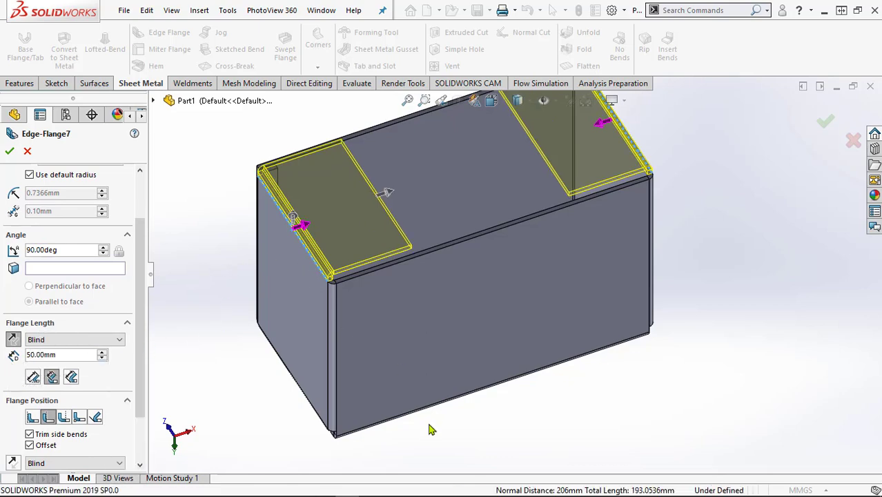
Step: Check the new end flaps' preview against the opposite flaps, review their position offset, and accept the edge flange
middle_click_drag(432, 430, 442, 491)
scroll(405, 270, "down", 2)
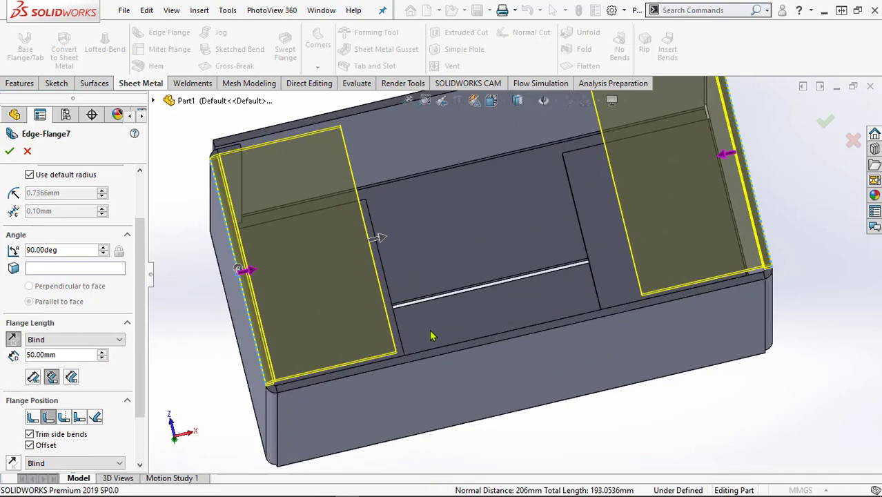
scroll(434, 334, "up", 3)
middle_click_drag(438, 331, 630, 269)
scroll(546, 236, "down", 2)
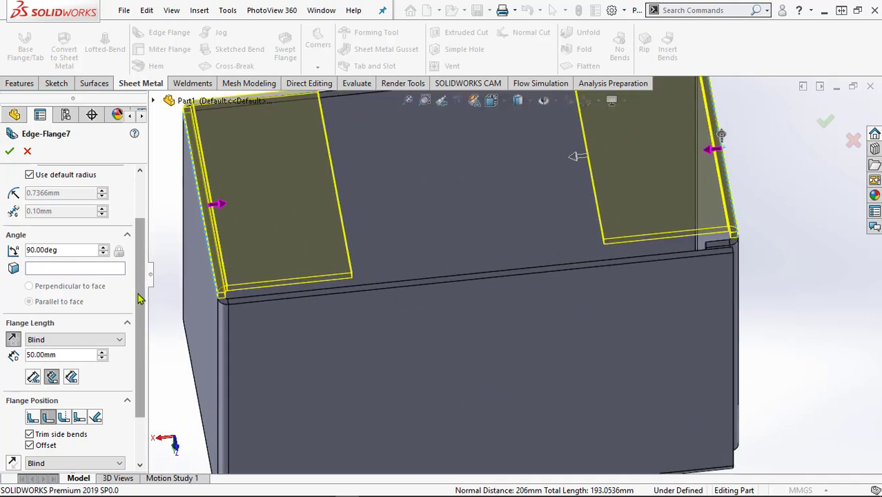
left_click_drag(140, 294, 158, 359)
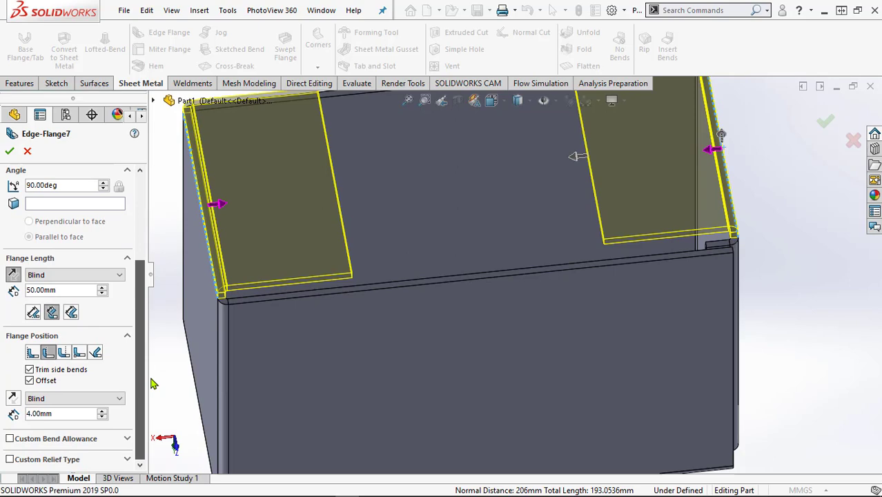
left_click(9, 151)
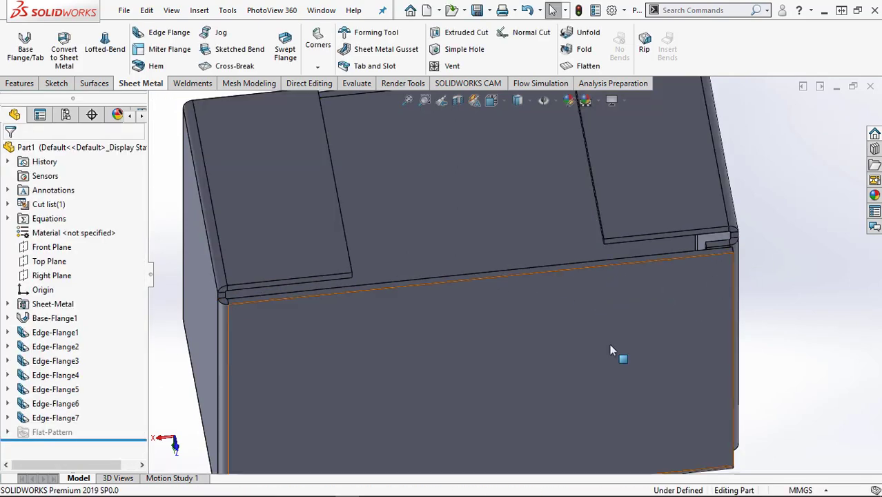
Step: Add 49 mm edge-flange closing flaps along the two long wall edges at the box's open end
key("ctrl+7")
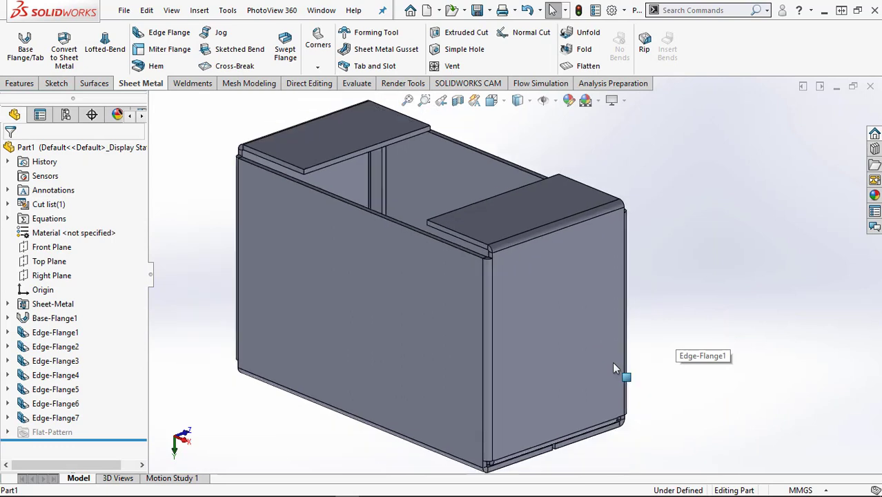
left_click(169, 36)
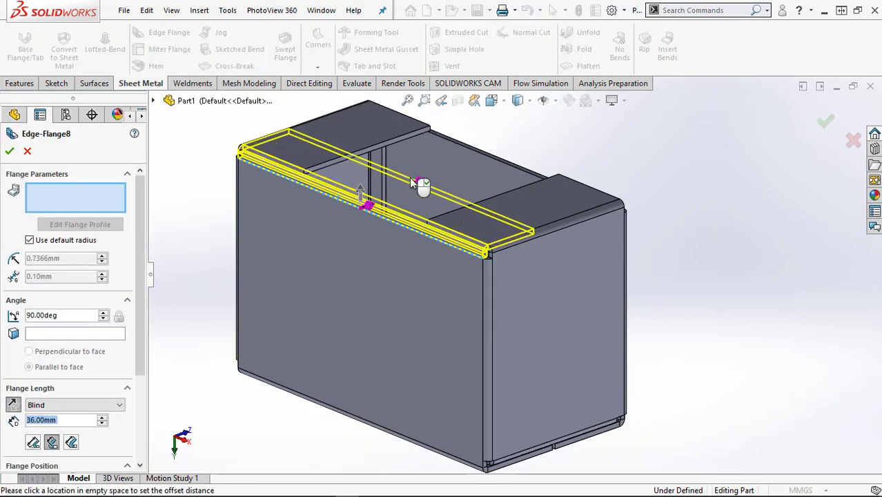
left_click(413, 182)
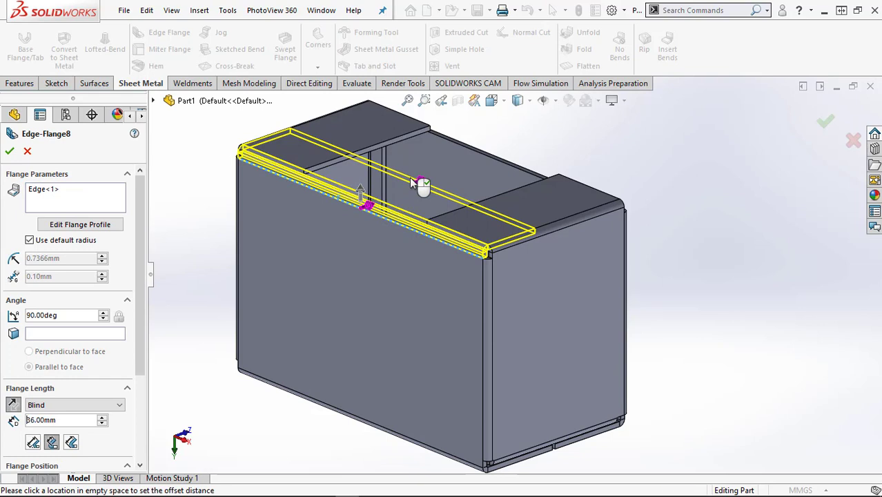
left_click(504, 163)
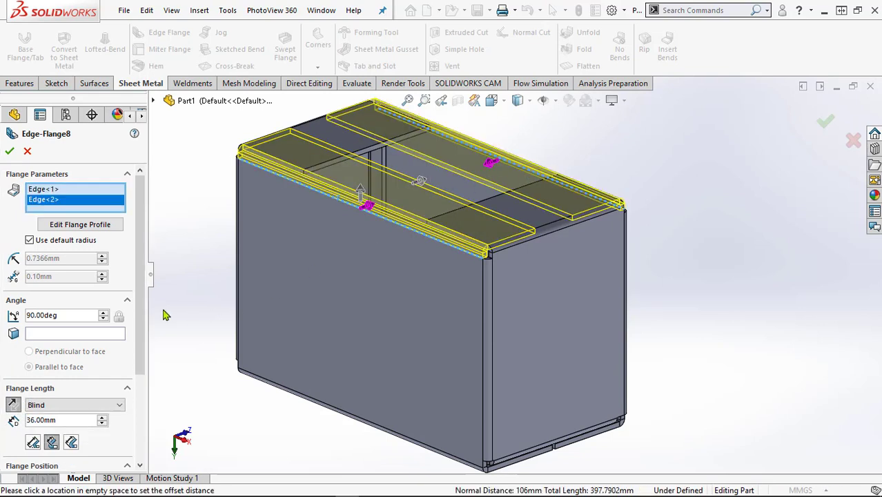
left_click_drag(58, 419, 3, 420)
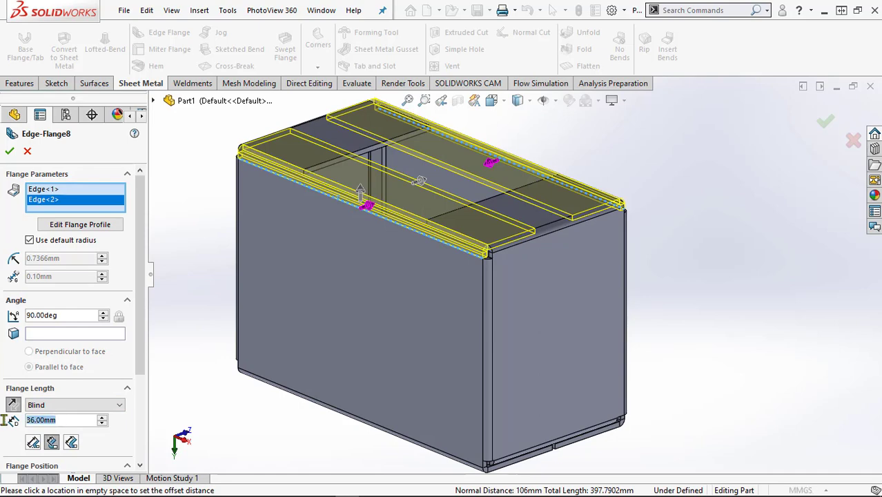
type("49")
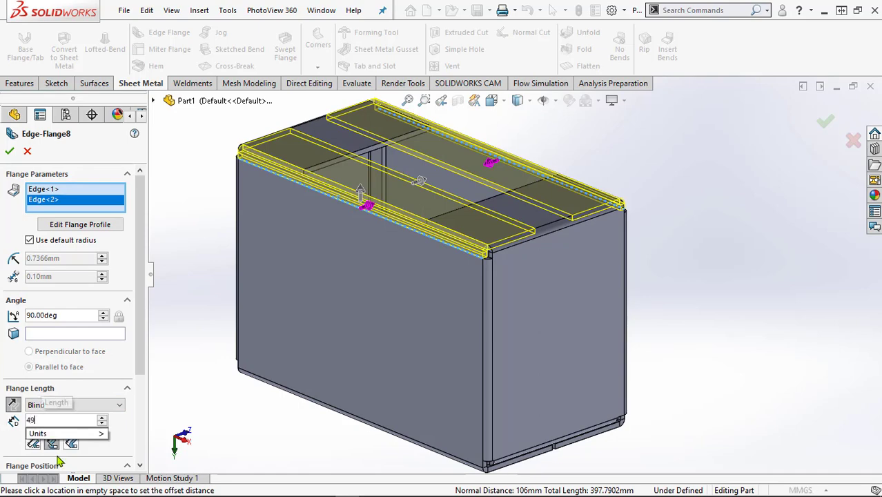
key("Return")
scroll(503, 220, "down", 5)
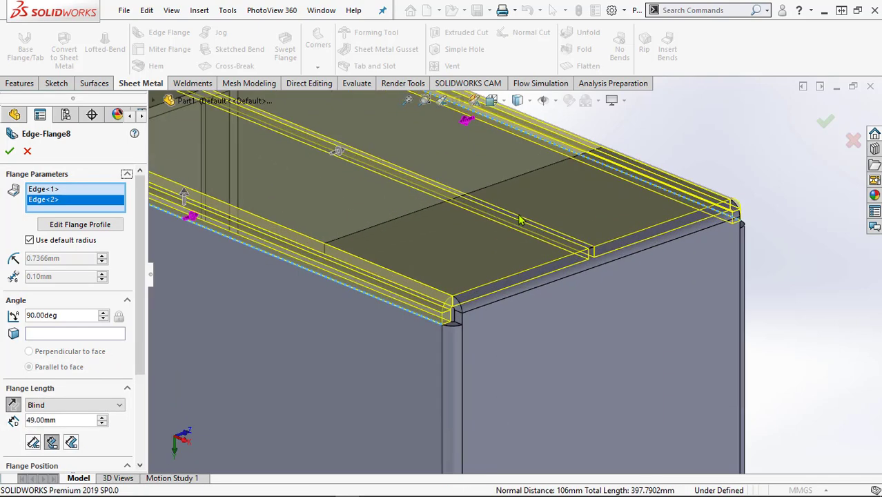
middle_click_drag(568, 241, 555, 125)
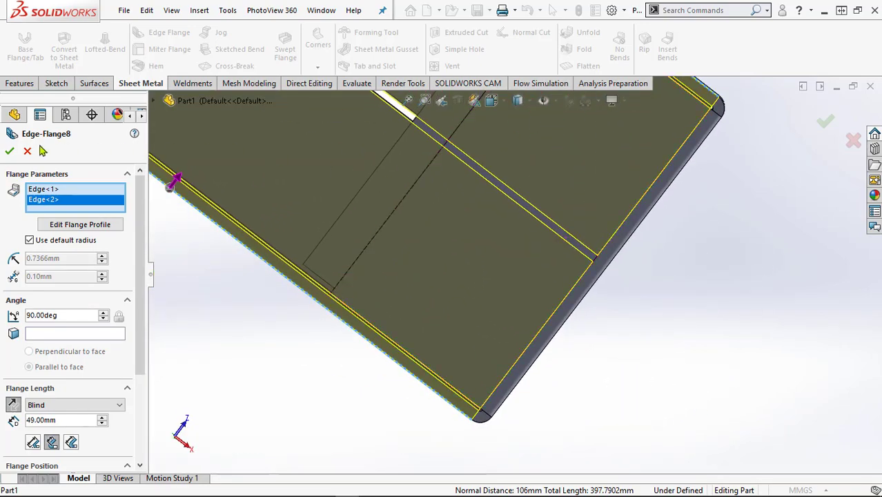
left_click(9, 152)
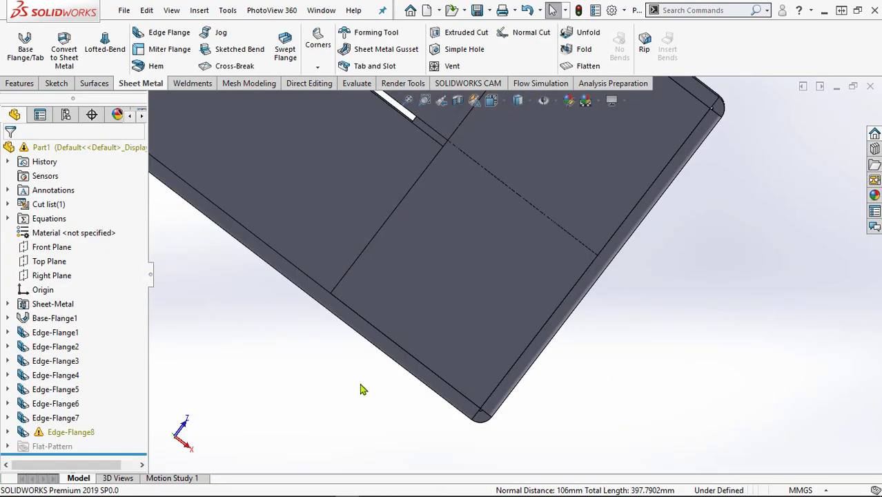
Step: Examine how the new closing flaps meet the end flaps, up close at the corner and across the box
middle_click_drag(377, 400, 385, 219)
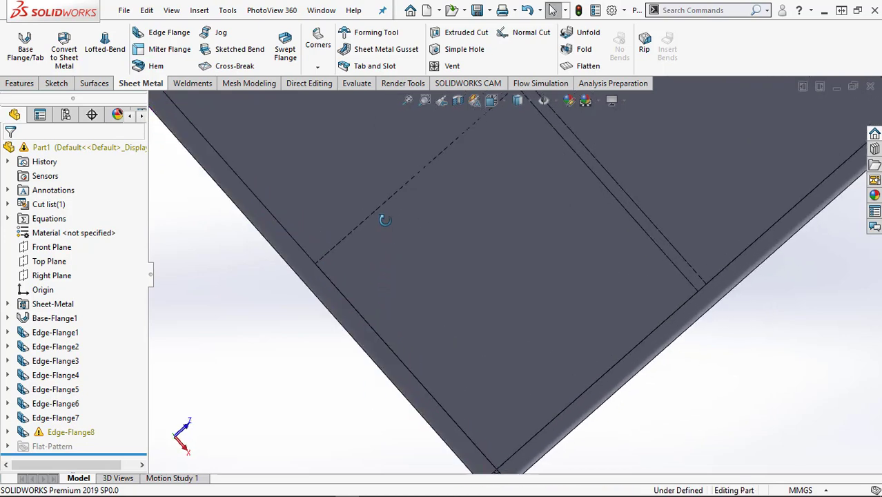
key("Up")
key("Up")
key("Up")
key("Up")
key("Up")
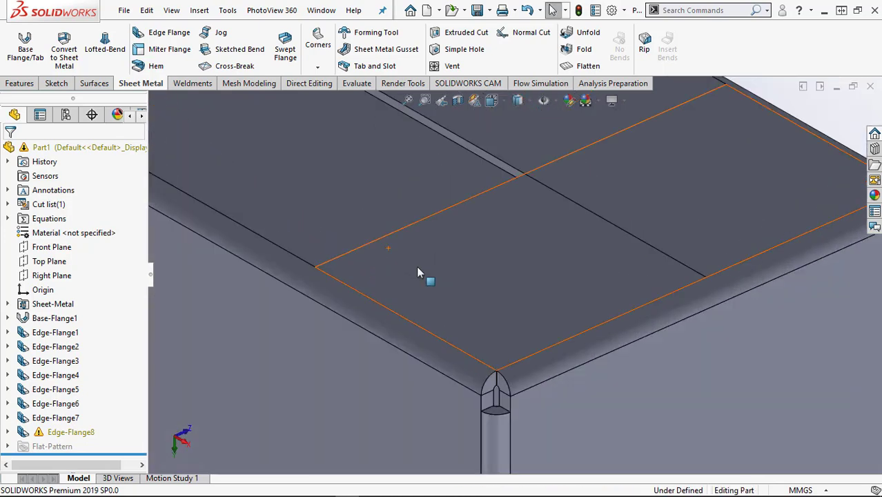
scroll(516, 318, "down", 4)
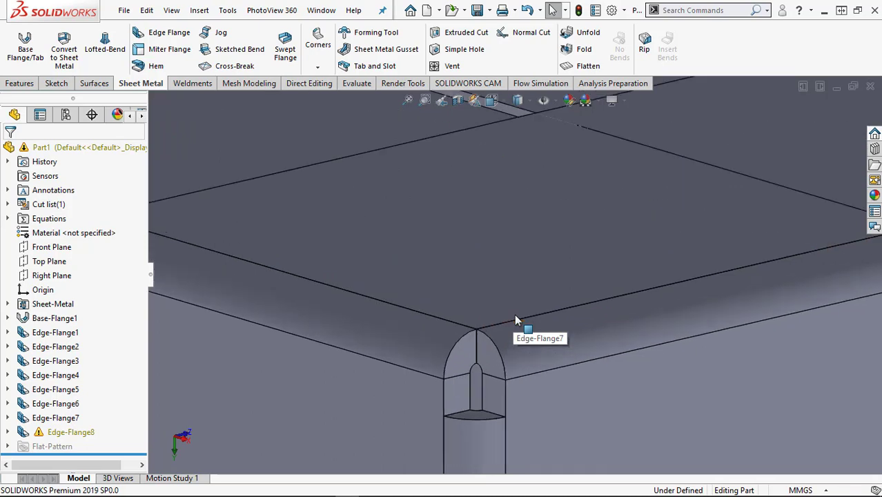
scroll(515, 317, "up", 4)
scroll(516, 319, "up", 5)
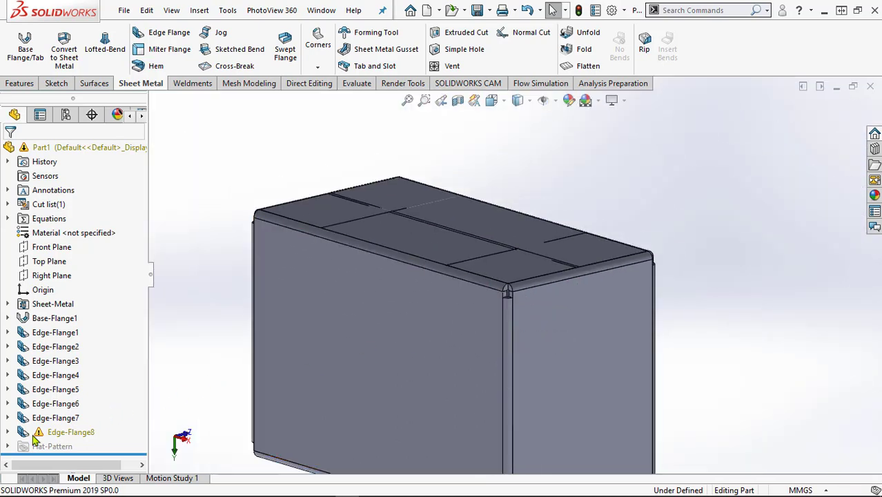
Step: Edit the new long closing flaps' edge flange (Edge-Flange8) and set its position offset to 5 mm
left_click(38, 433)
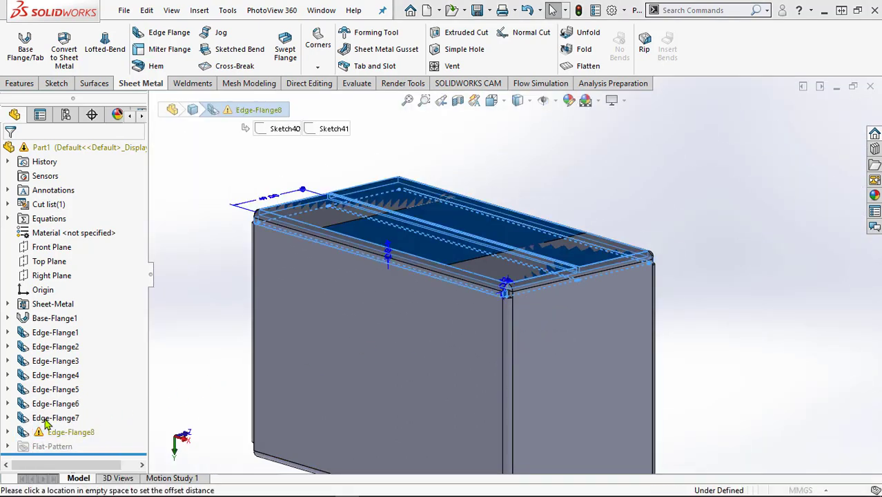
left_click_drag(144, 300, 146, 406)
left_click(75, 415)
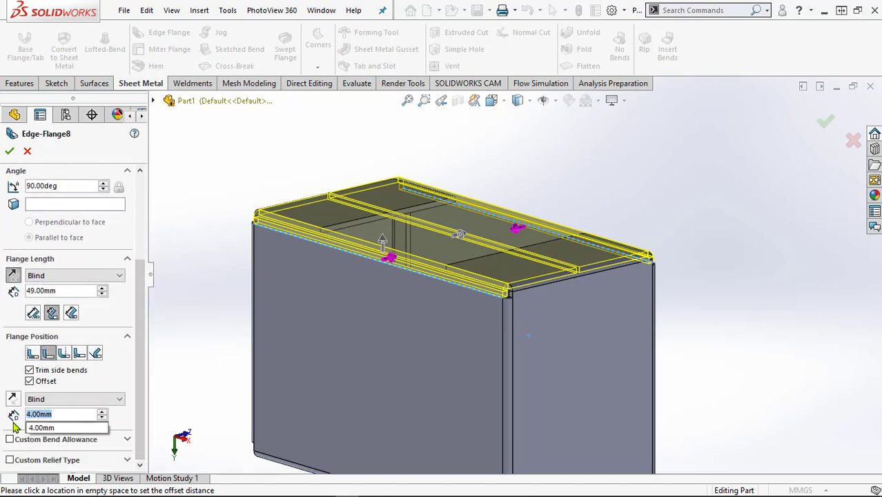
type("5")
key("Return")
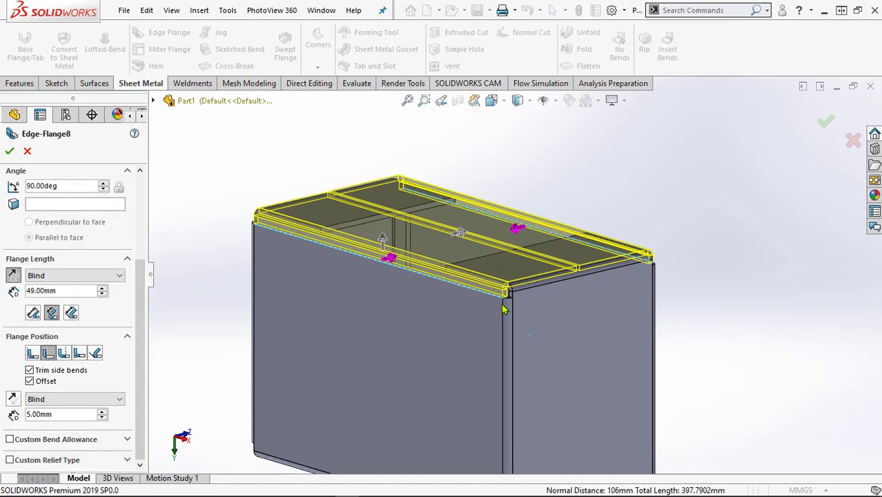
scroll(504, 310, "down", 5)
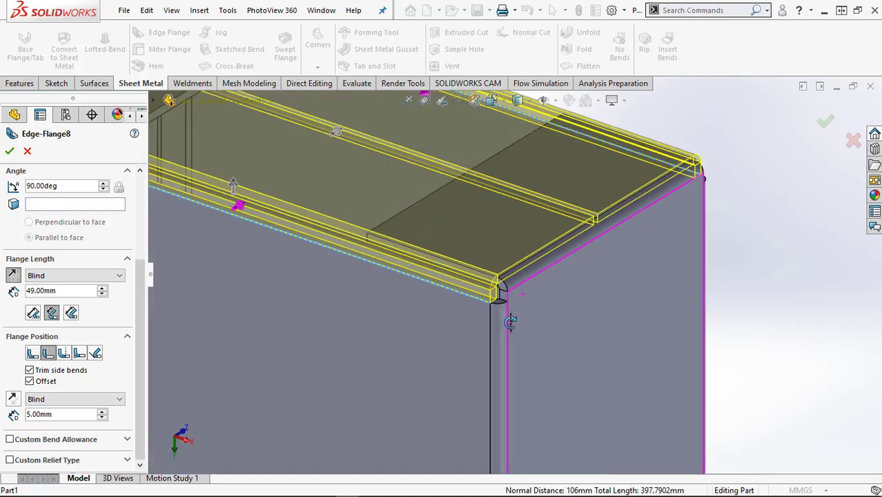
middle_click_drag(510, 323, 556, 326)
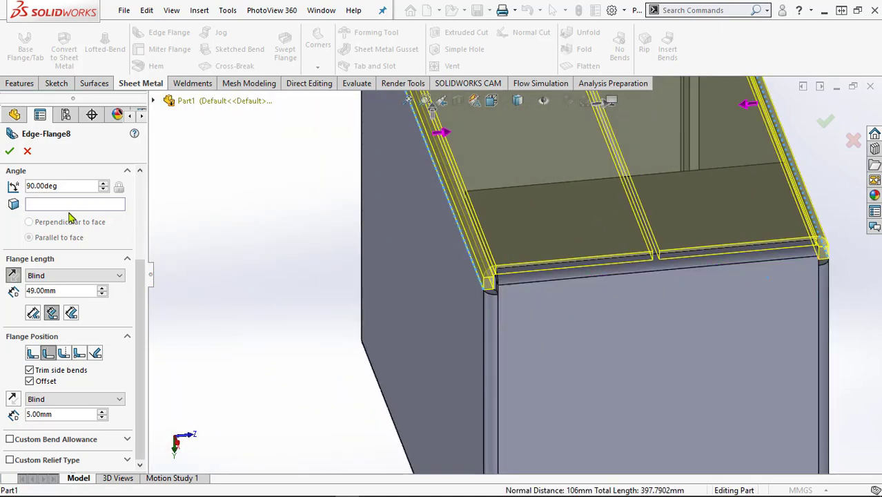
left_click(10, 152)
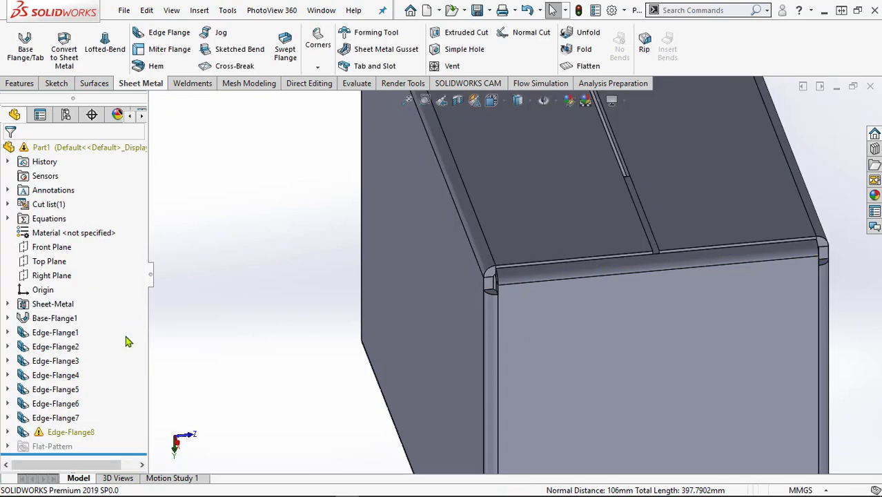
Step: Edit the shorter end flaps' edge flange (Edge-Flange7) and set its position offset to 1 mm
left_click(56, 421)
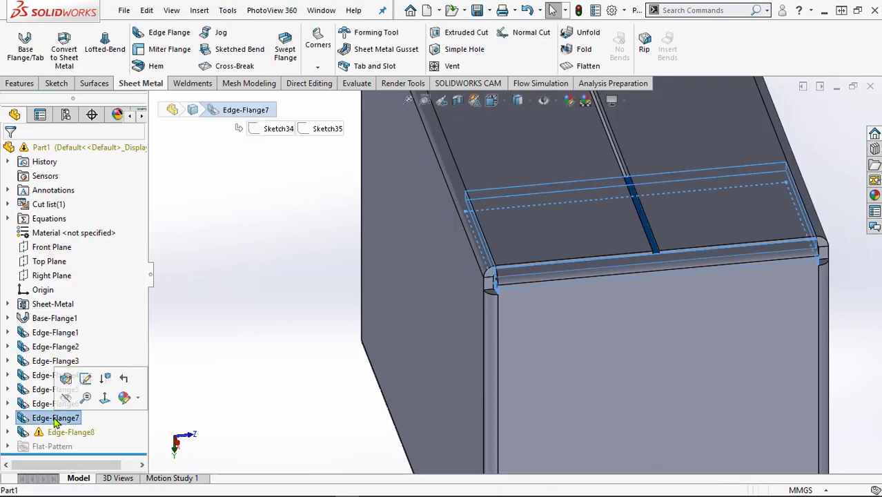
left_click(69, 385)
scroll(69, 387, "down", 4)
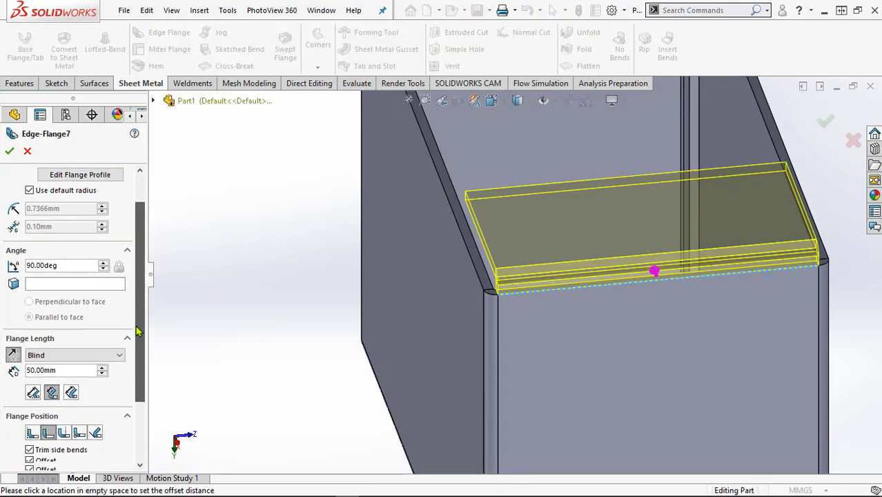
double_click(62, 413)
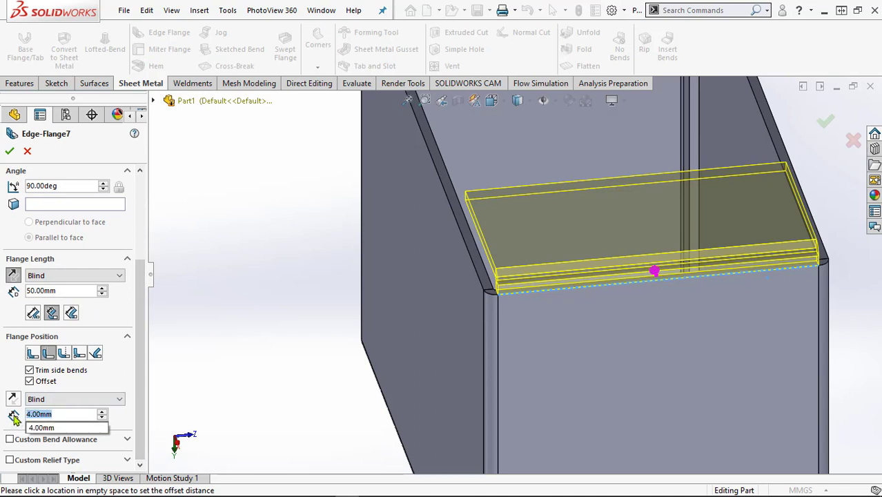
type("1")
key("Return")
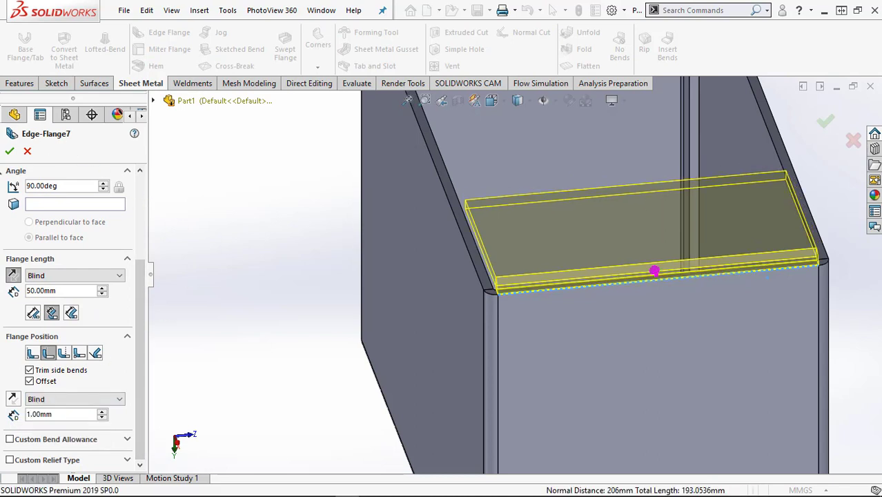
left_click(10, 150)
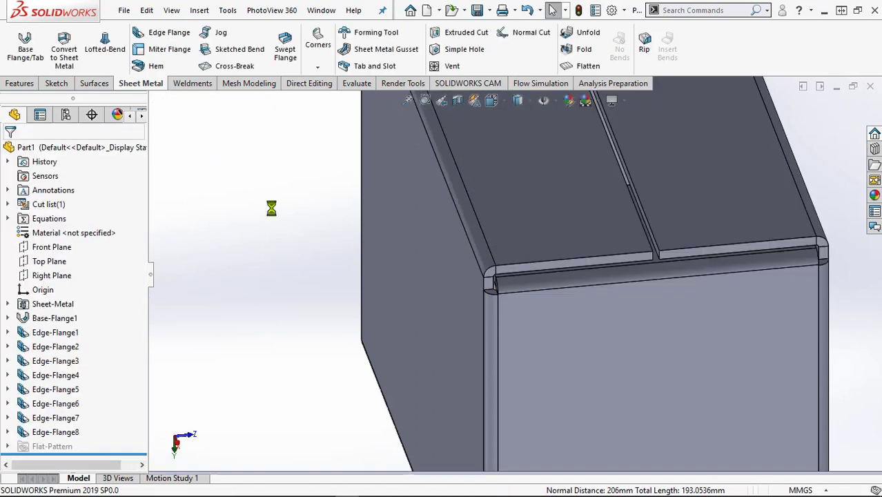
scroll(545, 288, "down", 2)
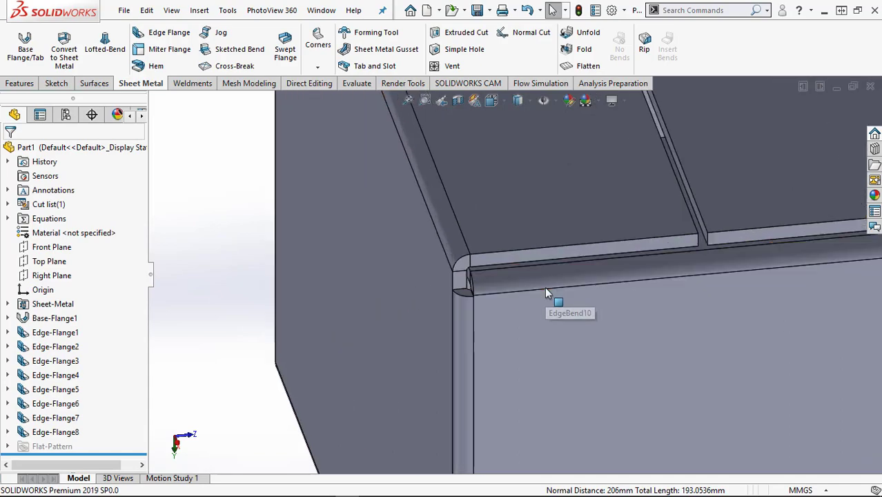
scroll(545, 288, "up", 3)
scroll(544, 286, "up", 3)
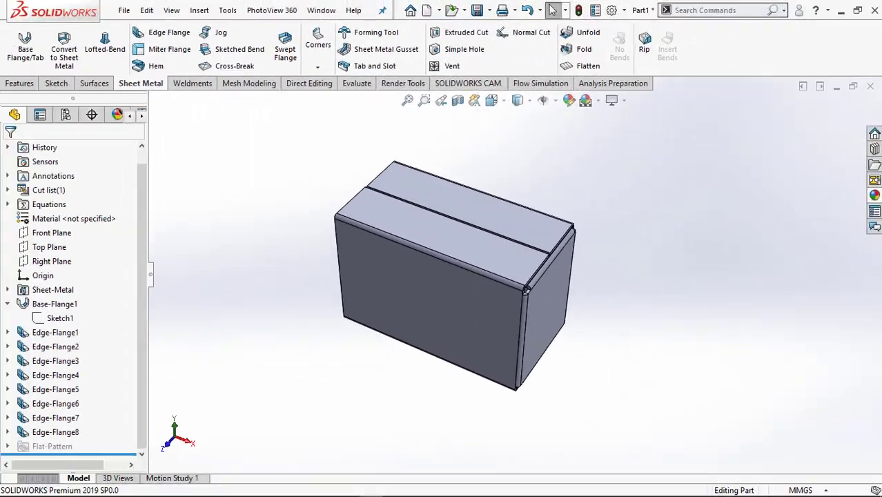
Step: Switch to Chrome, search Google for a cardboard texture using the suggested query "cardboar texture", and show the image results
left_click(60, 486)
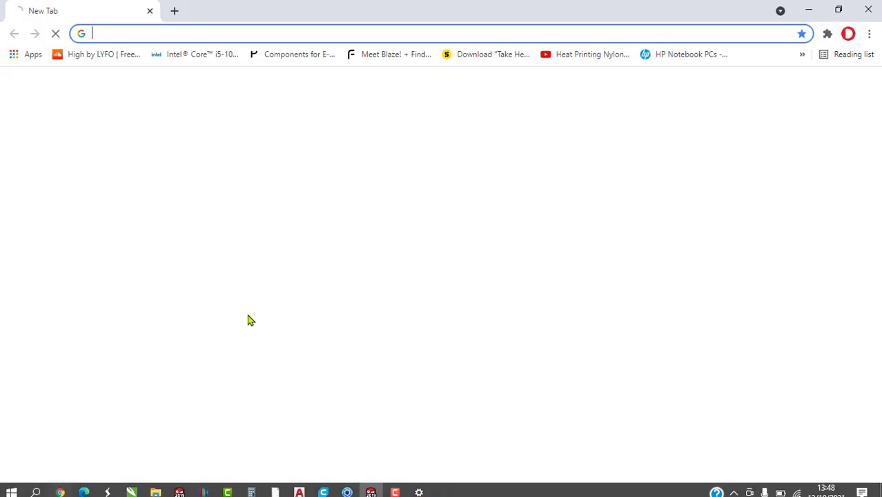
left_click(305, 275)
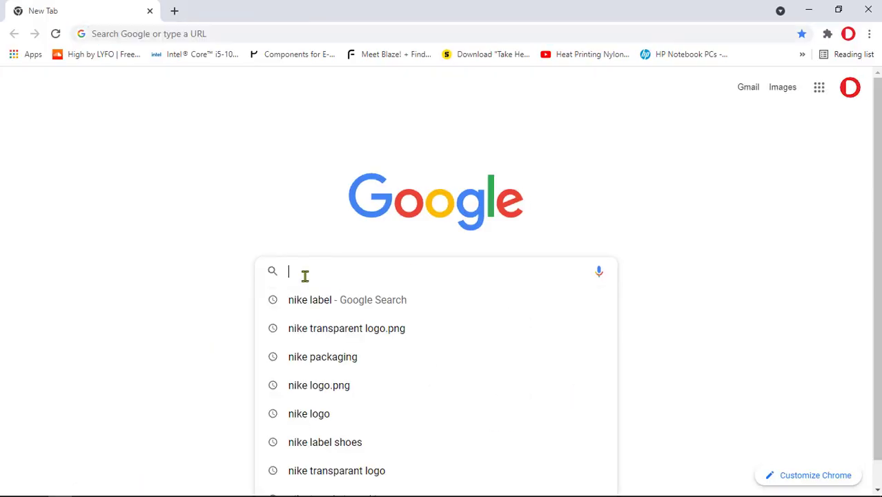
type("car")
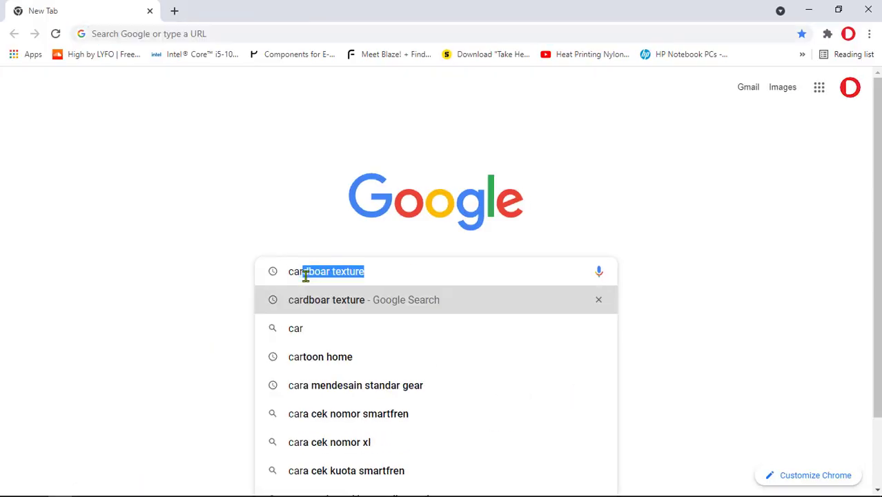
key("Right")
key("Return")
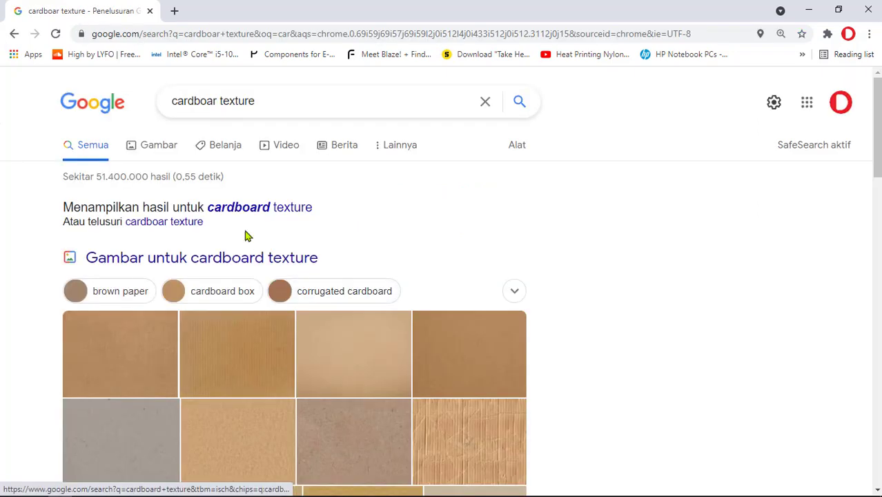
left_click(156, 146)
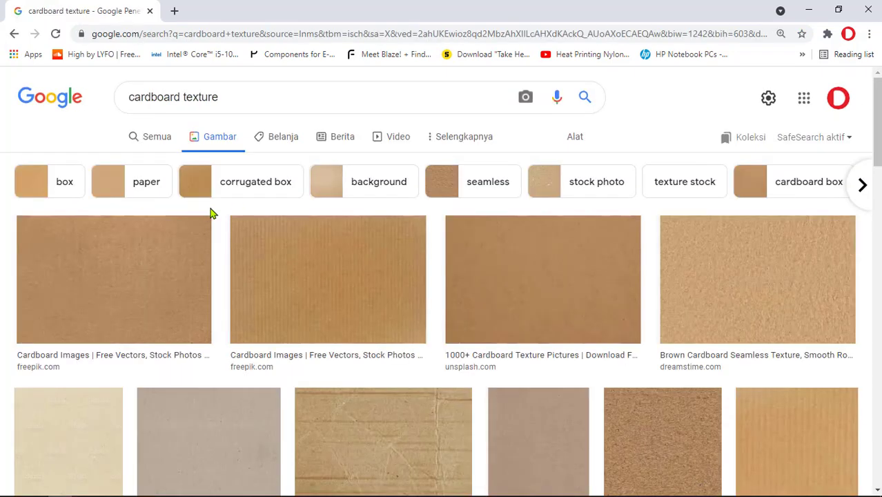
Step: Preview the texture candidates and save the first Freepik cardboard image to the Desktop as a JPEG named cardboard
left_click(134, 272)
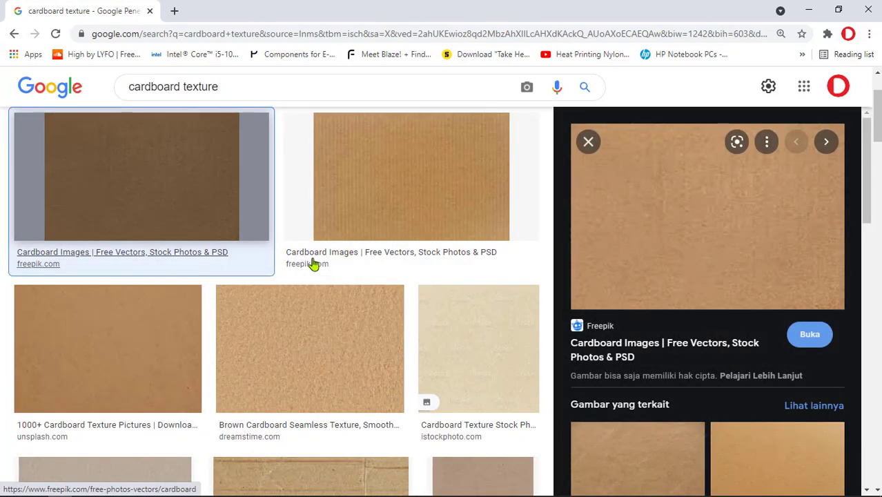
left_click(800, 477)
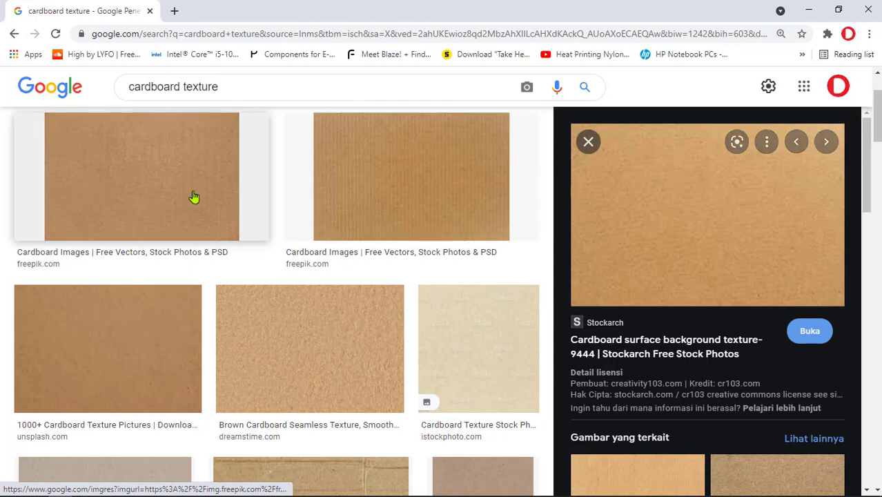
left_click(194, 198)
right_click(748, 228)
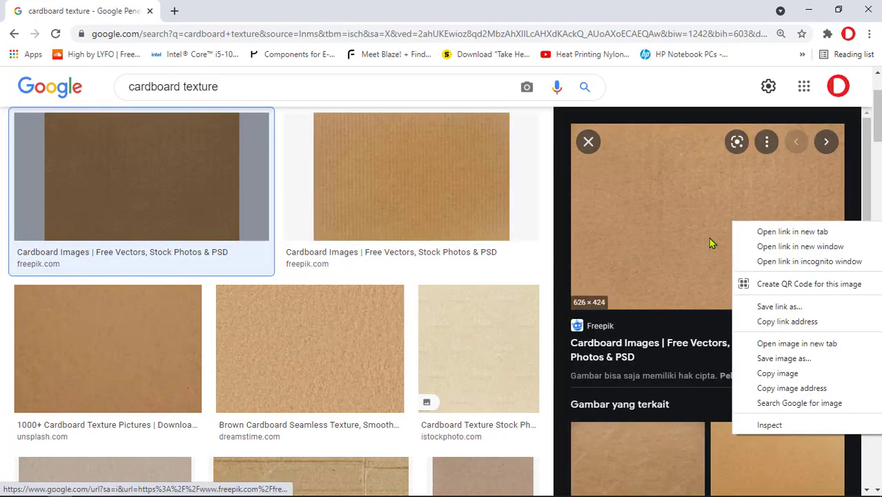
left_click(758, 357)
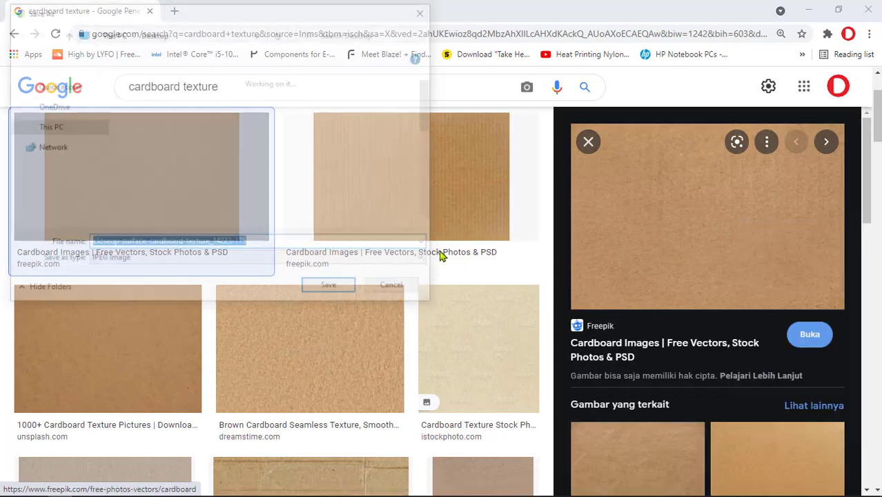
left_click(57, 157)
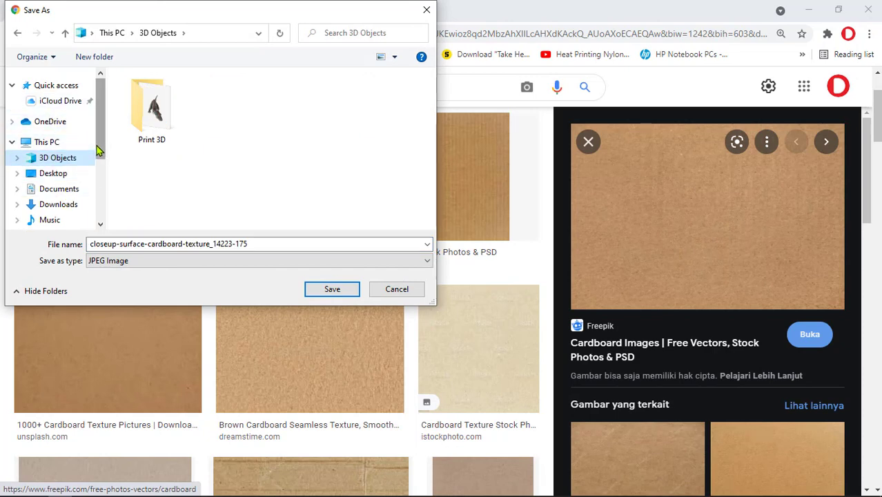
left_click(62, 174)
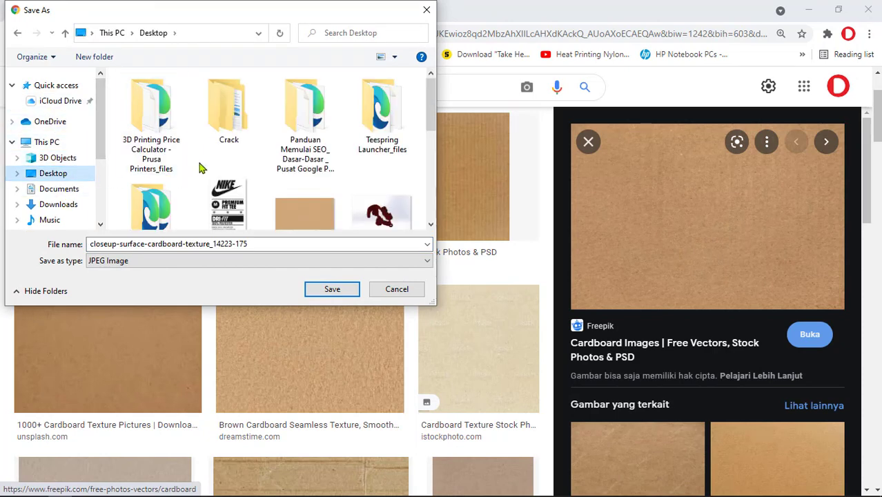
left_click(274, 248)
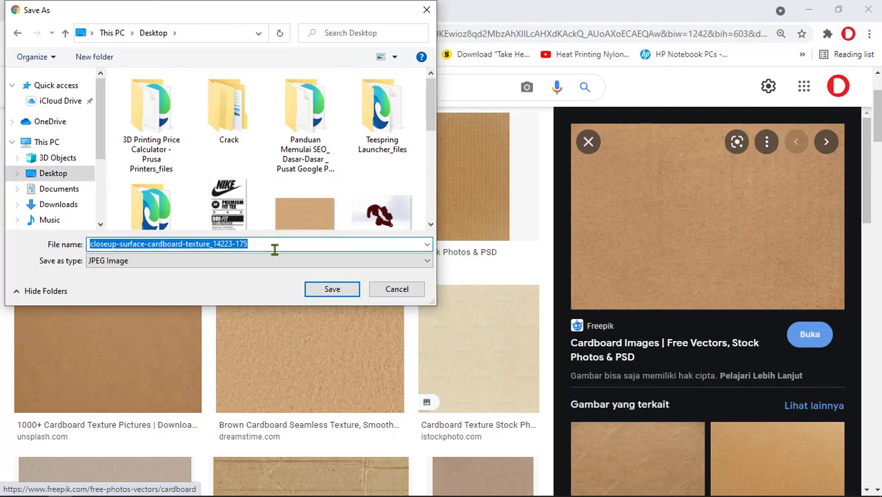
type("cardboard")
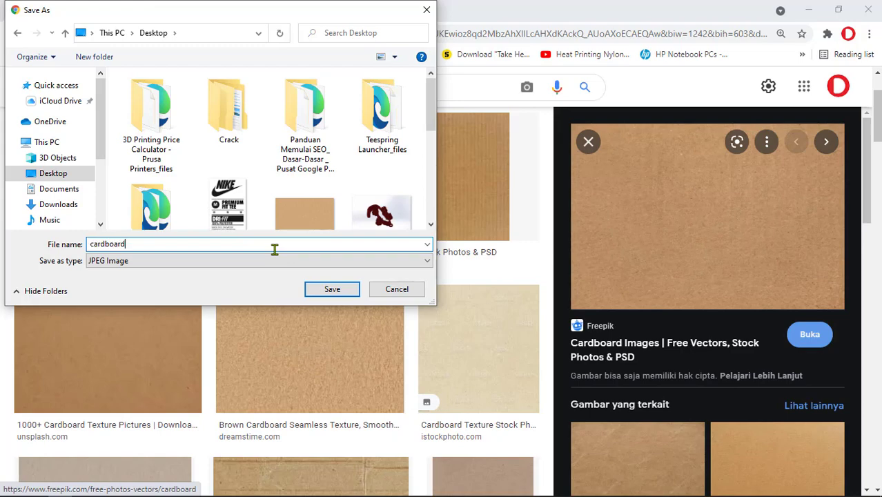
left_click(333, 290)
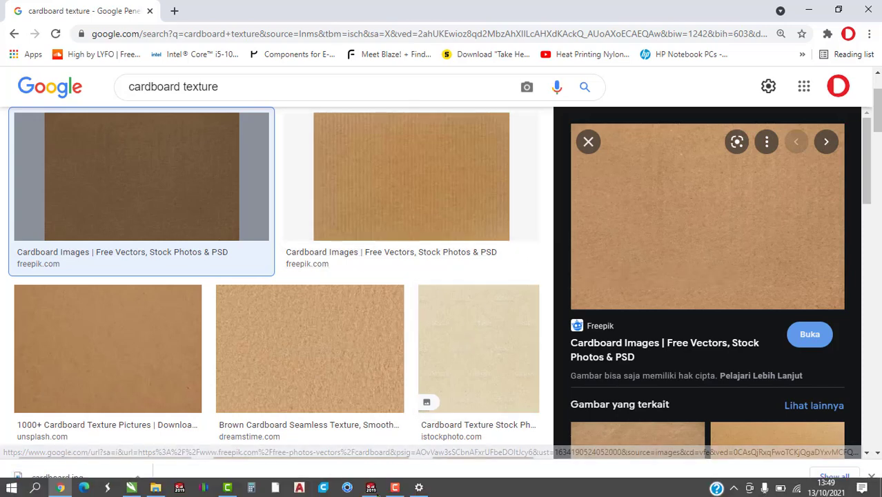
Step: Switch back to SOLIDWORKS and apply the cardboard image from the Desktop as the appearance of the whole box body
left_click(378, 489)
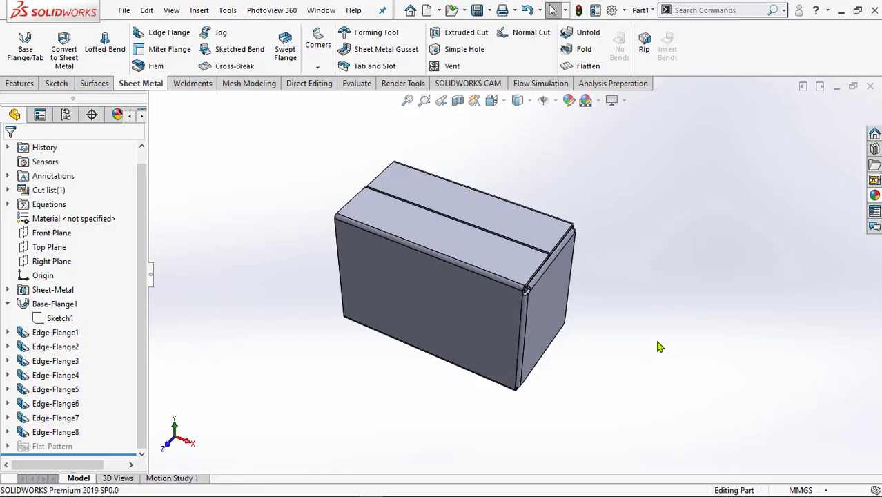
middle_click_drag(601, 200, 615, 203, "ctrl")
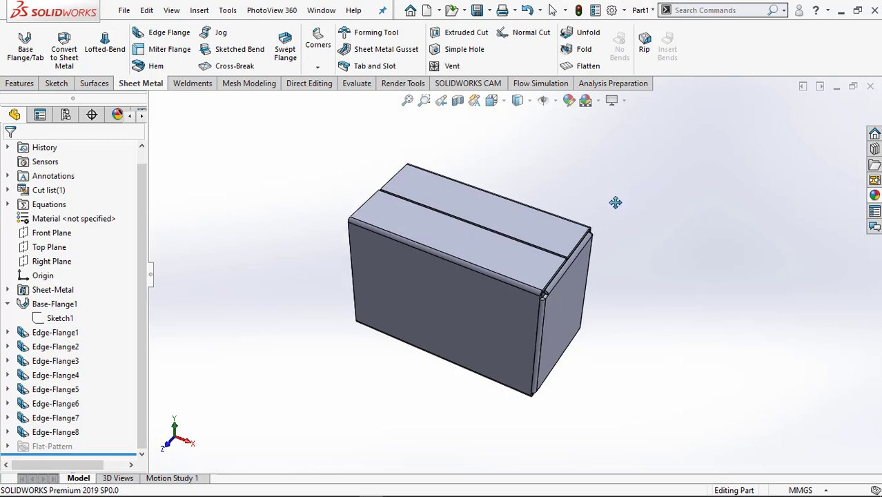
left_click(875, 166)
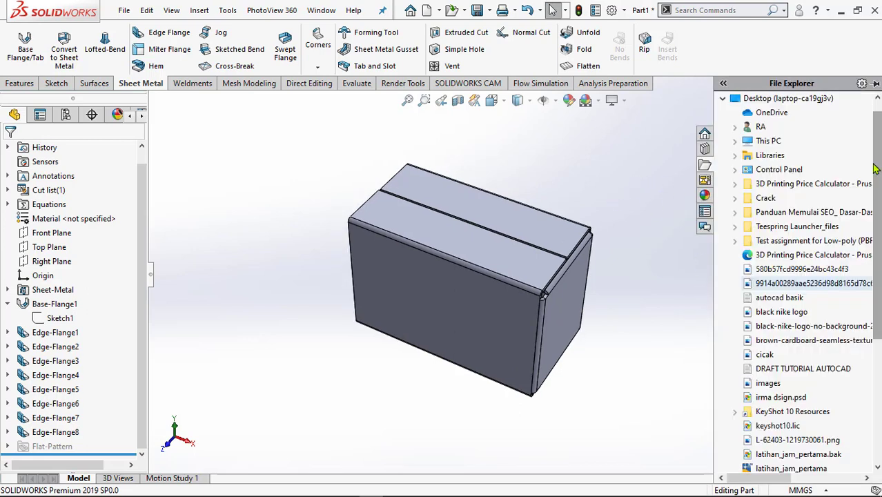
double_click(780, 100)
left_click(723, 113)
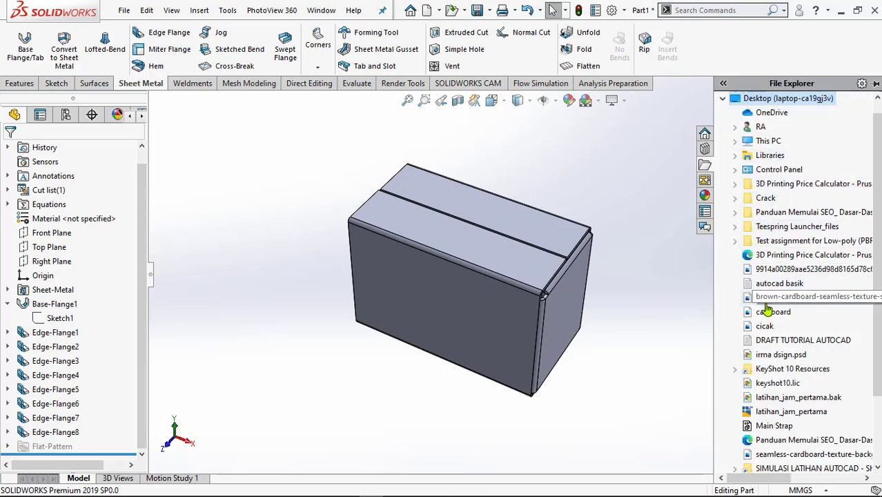
left_click_drag(768, 315, 522, 357)
left_click_drag(476, 294, 476, 294)
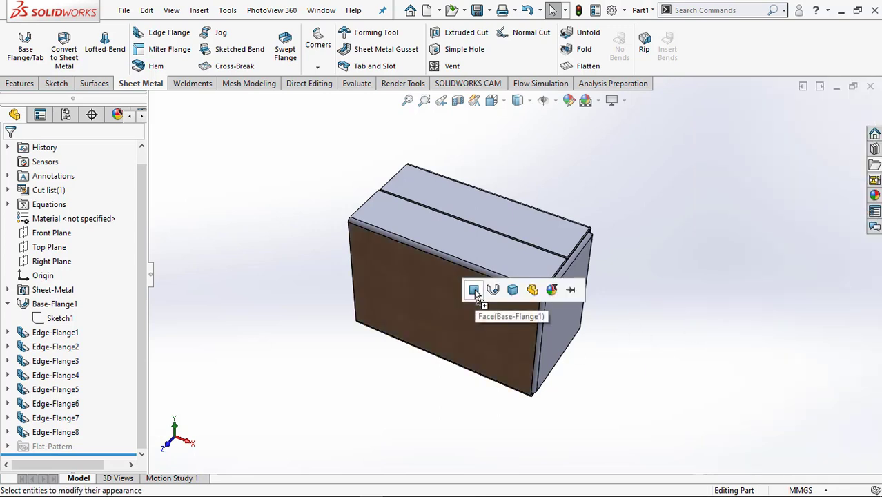
left_click(512, 290)
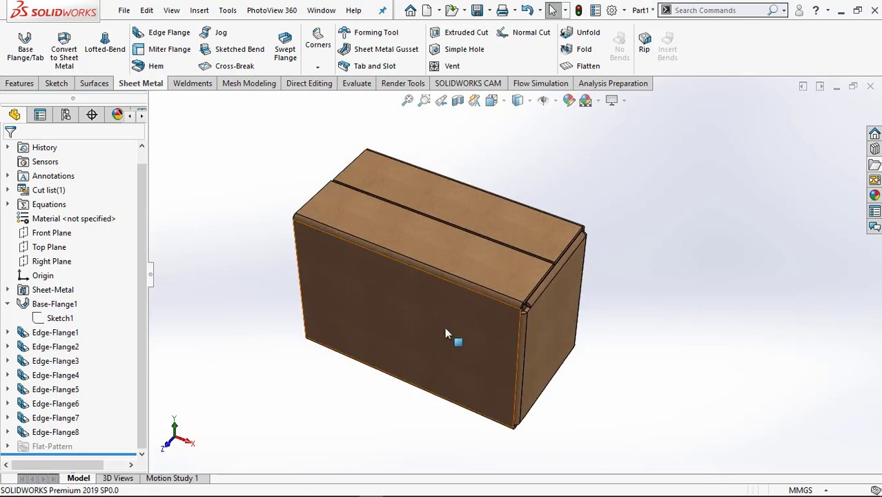
mouse_move(453, 334)
middle_mouse_down()
mouse_move(490, 244)
mouse_move(469, 249)
mouse_move(451, 339)
middle_mouse_up()
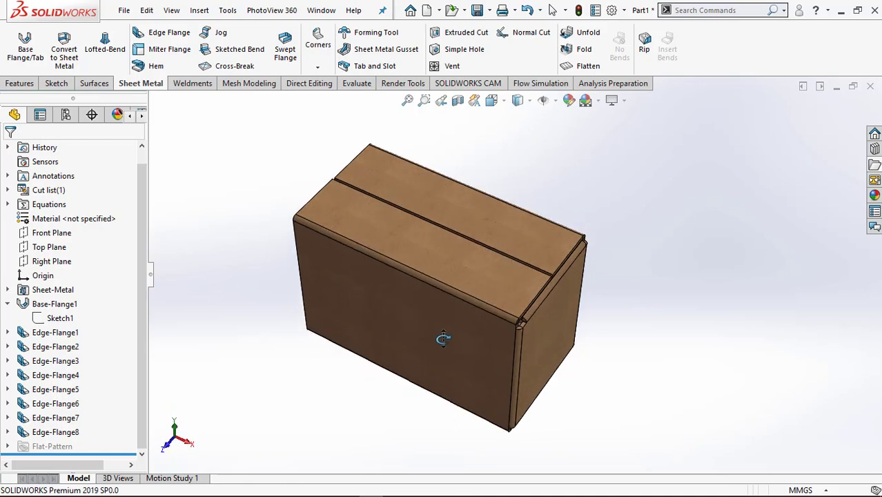
scroll(420, 309, "down", 3)
scroll(421, 311, "up", 3)
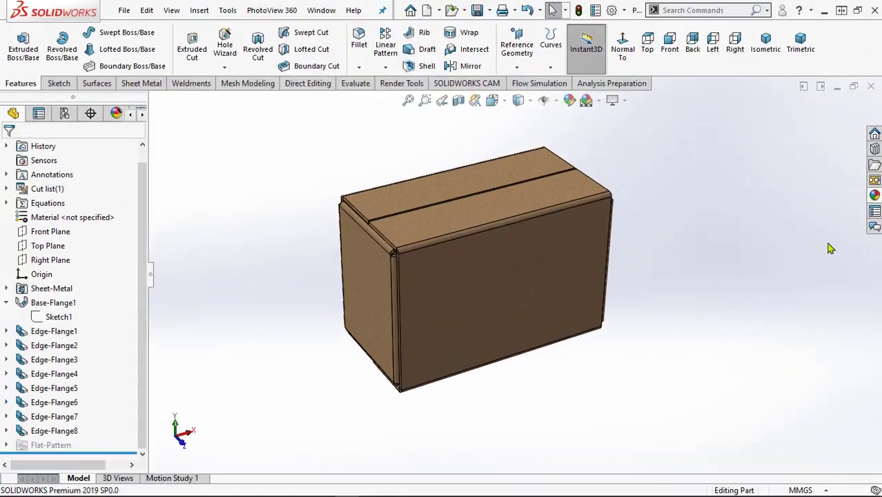
Step: Browse the appearances library and open the logos folder under Decals
left_click(874, 195)
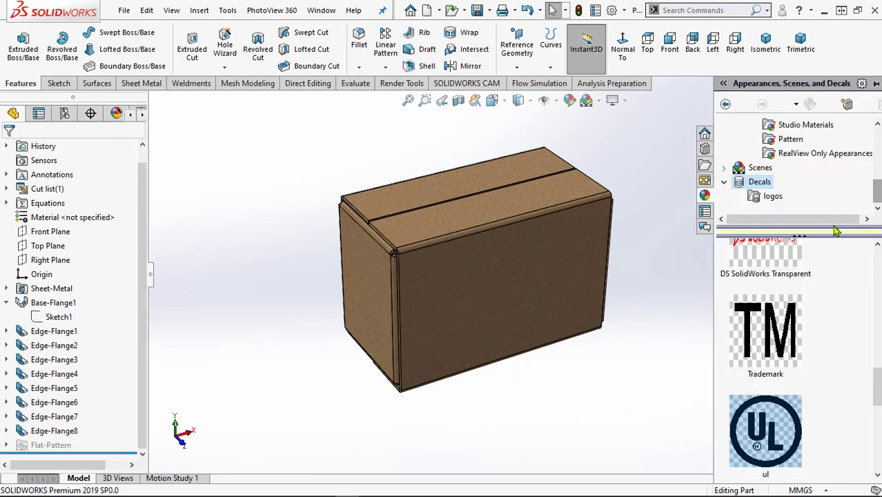
left_click(723, 182)
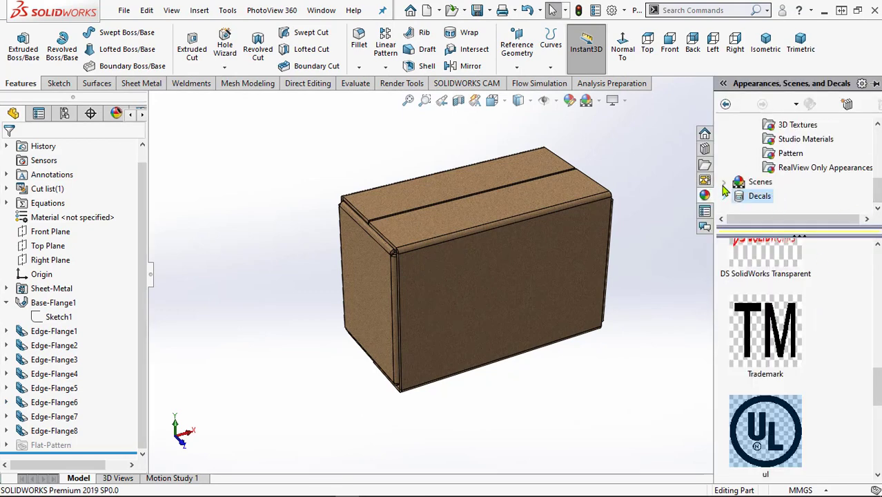
scroll(753, 198, "up", 4)
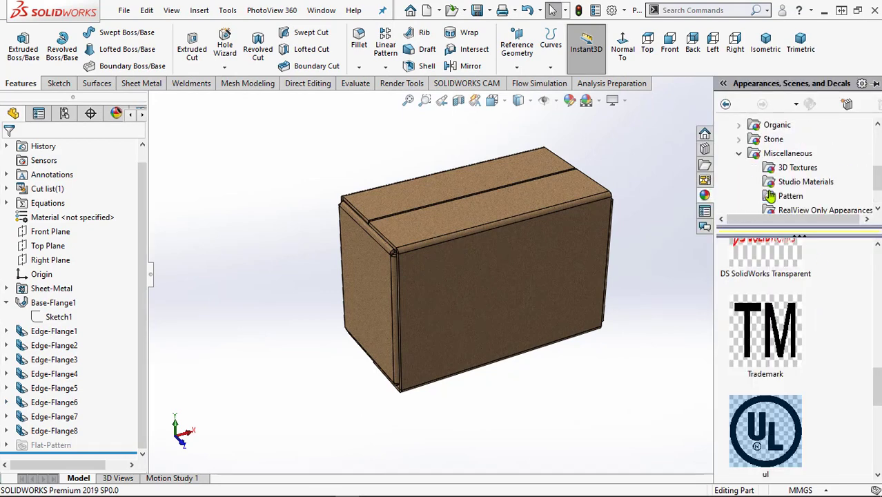
scroll(770, 196, "down", 4)
scroll(771, 197, "up", 2)
scroll(771, 197, "up", 2)
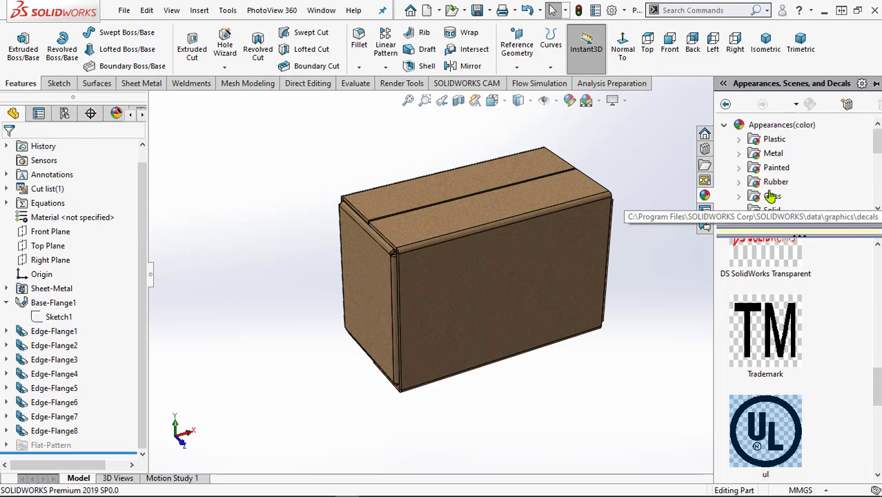
scroll(771, 197, "down", 4)
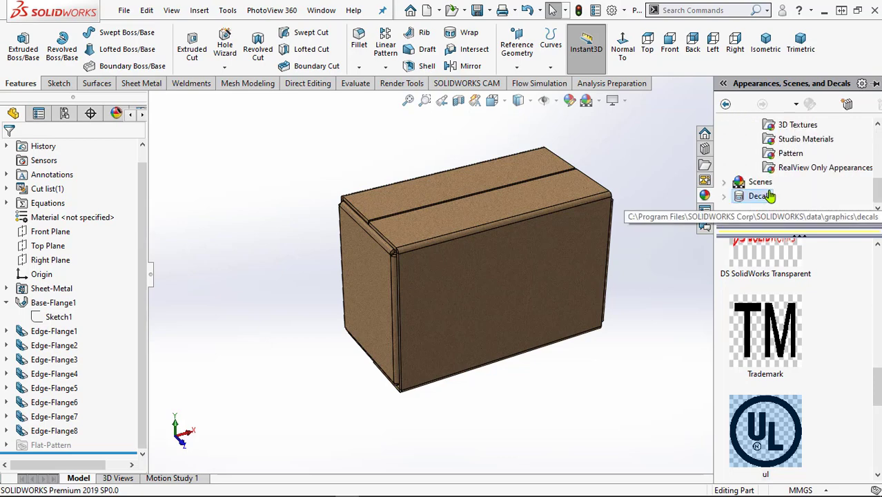
left_click(725, 196)
left_click(769, 197)
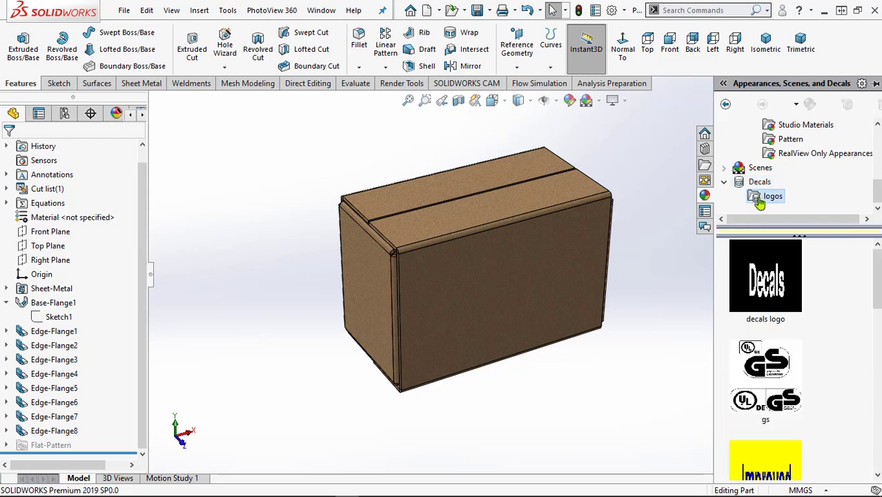
Step: Place the ul decal on the box's large front face and replace its image with the Nike Premium Fit Tee label from the Desktop
left_click_drag(880, 281, 875, 466)
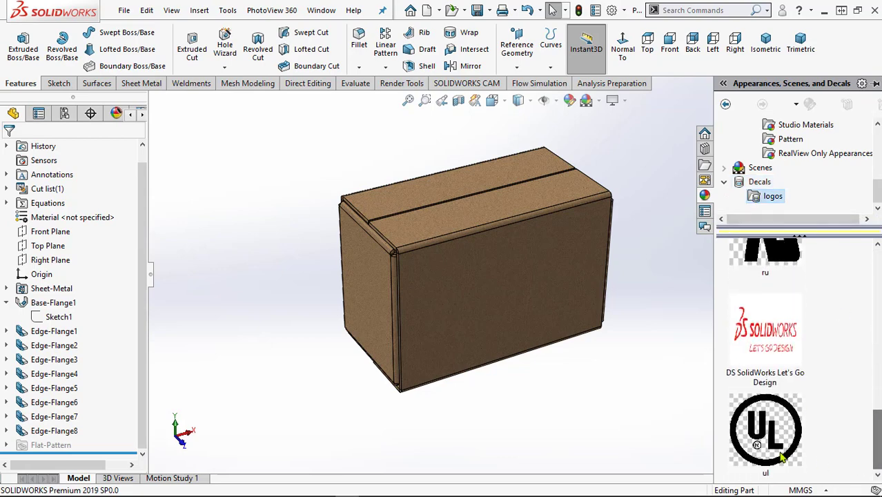
left_click_drag(779, 449, 542, 304)
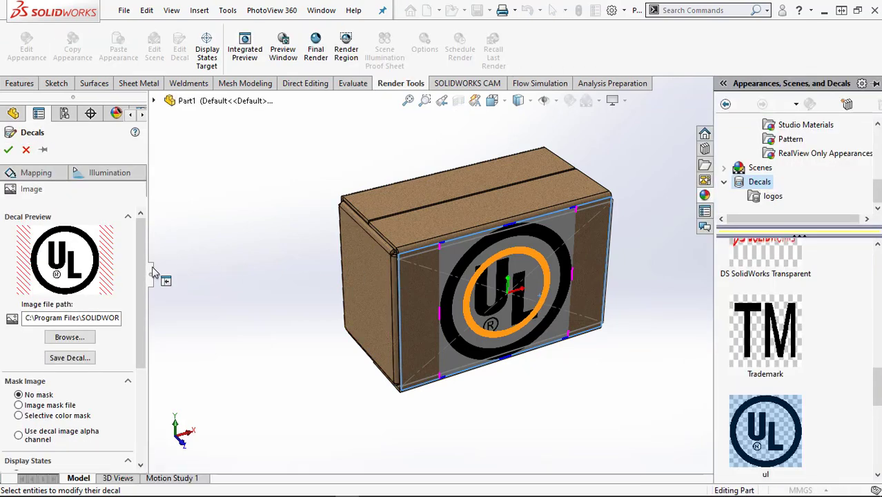
left_click(69, 339)
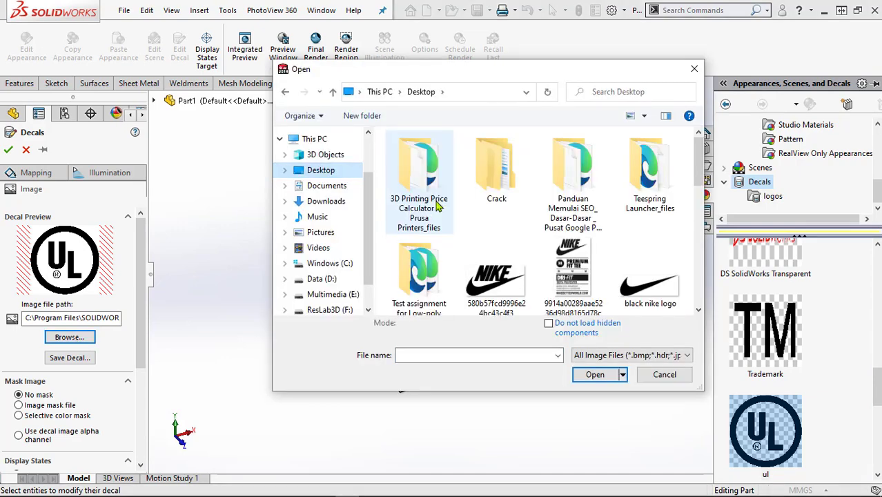
left_click(580, 277)
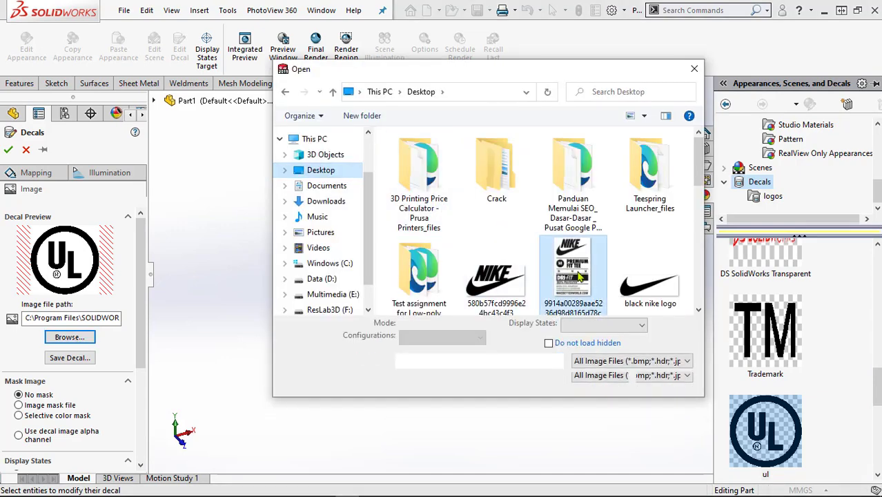
left_click(587, 381)
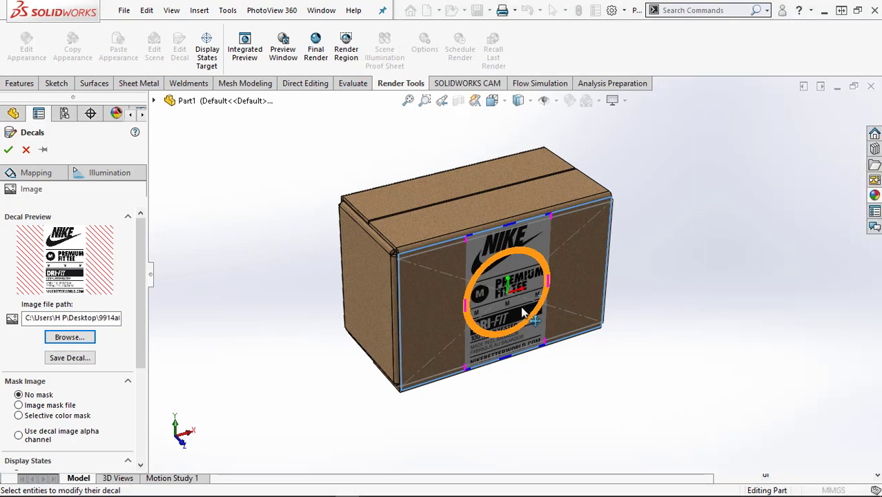
Step: Shrink the Nike label decal and position it near the right edge of the box's front face, with a margin all around
left_click_drag(549, 298, 574, 304)
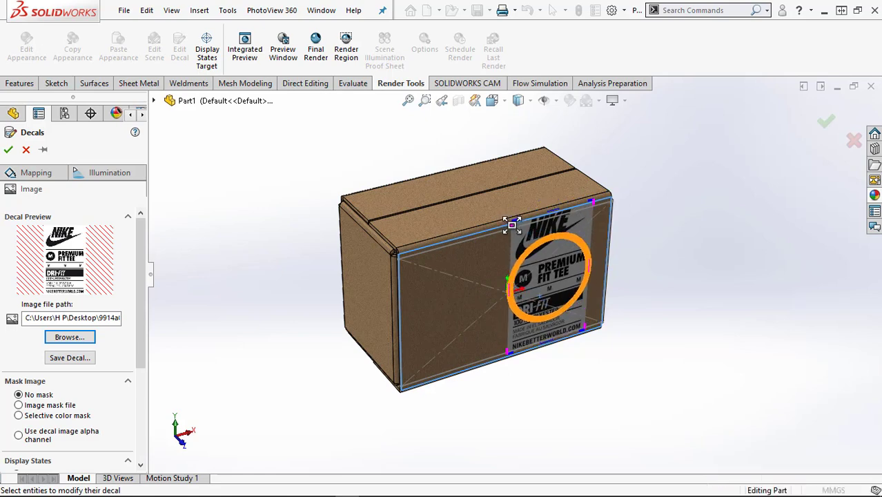
mouse_move(519, 231)
left_mouse_down()
mouse_move(530, 243)
mouse_move(518, 233)
left_mouse_up()
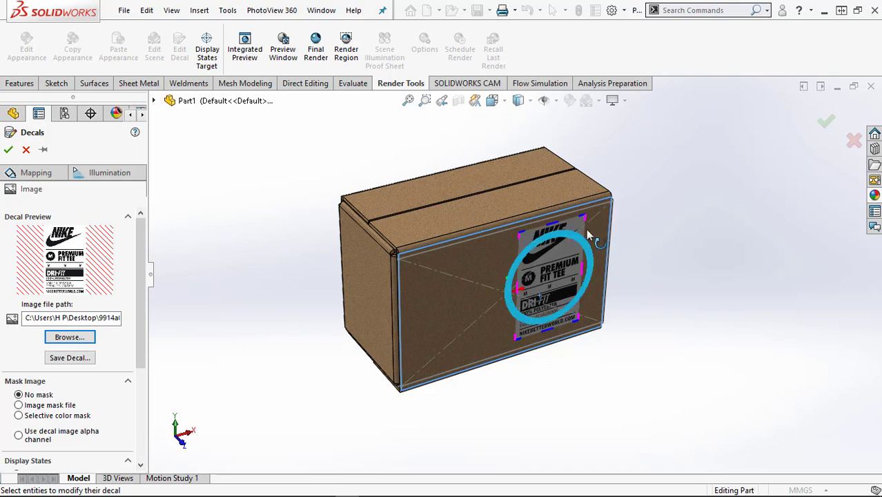
left_click(572, 268)
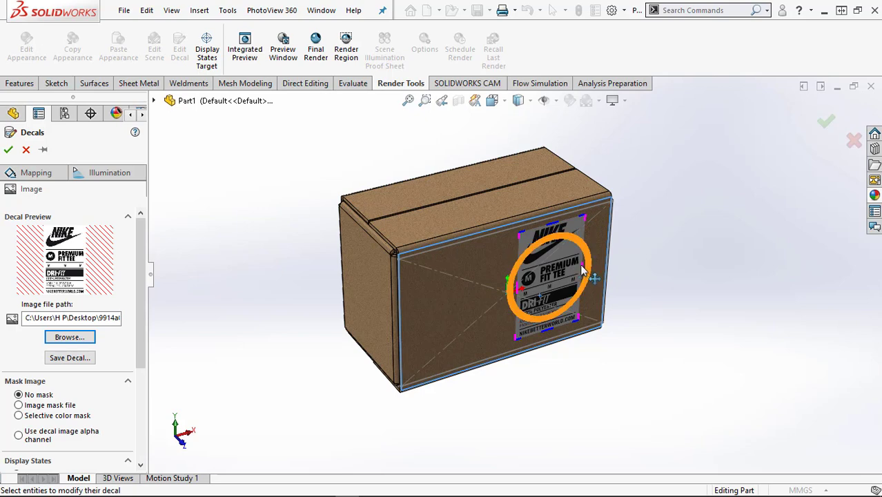
left_click_drag(584, 269, 593, 265)
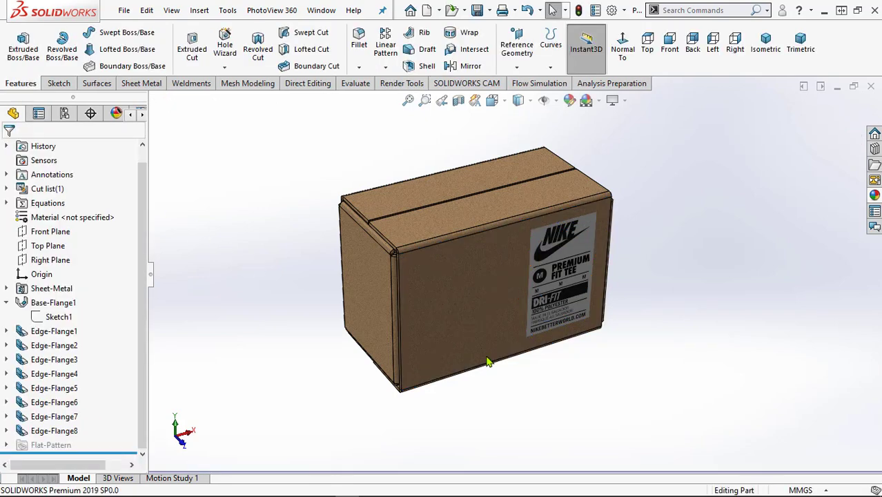
Step: Orient the box to show its top, labelled front and right end, and start a final render
key("ctrl+1")
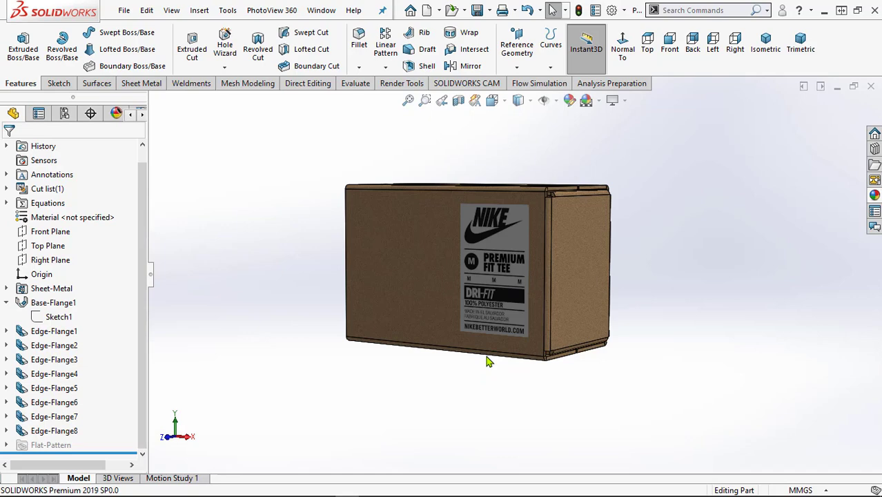
middle_click_drag(522, 391, 646, 215)
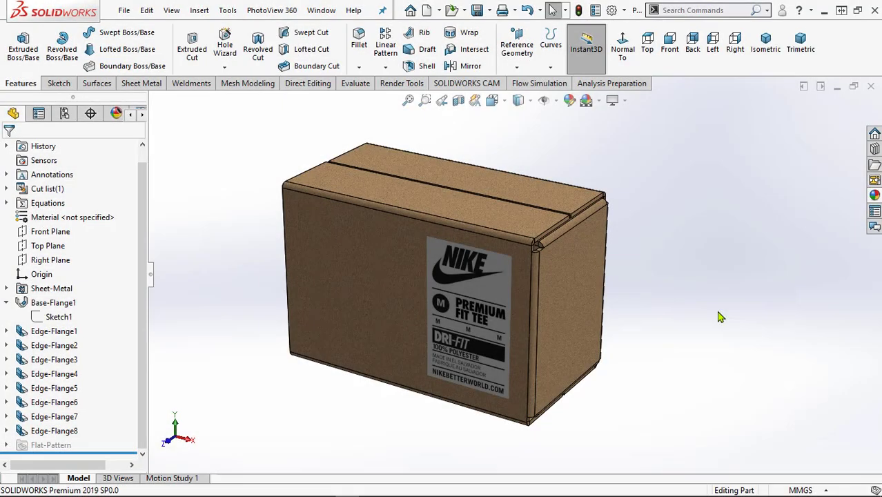
left_click(407, 83)
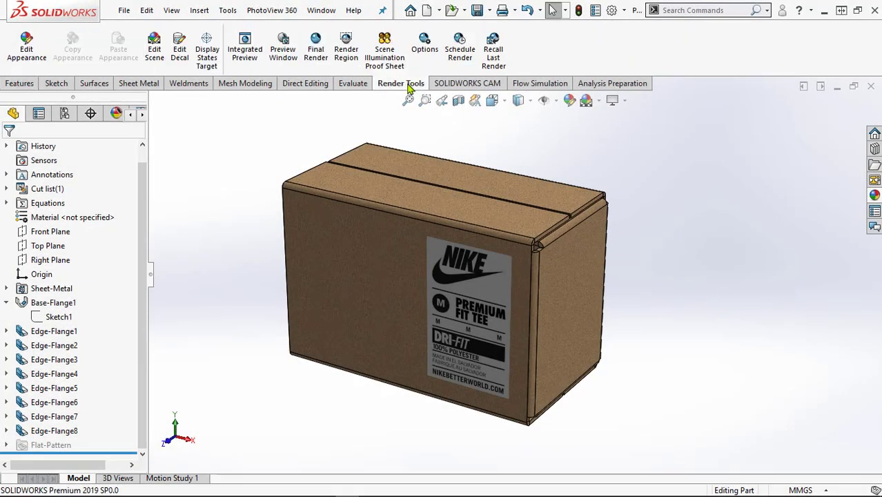
left_click(316, 53)
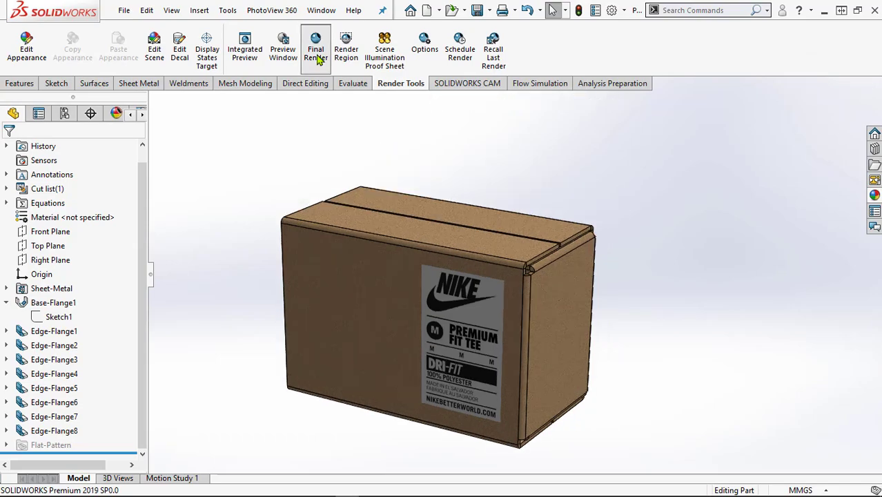